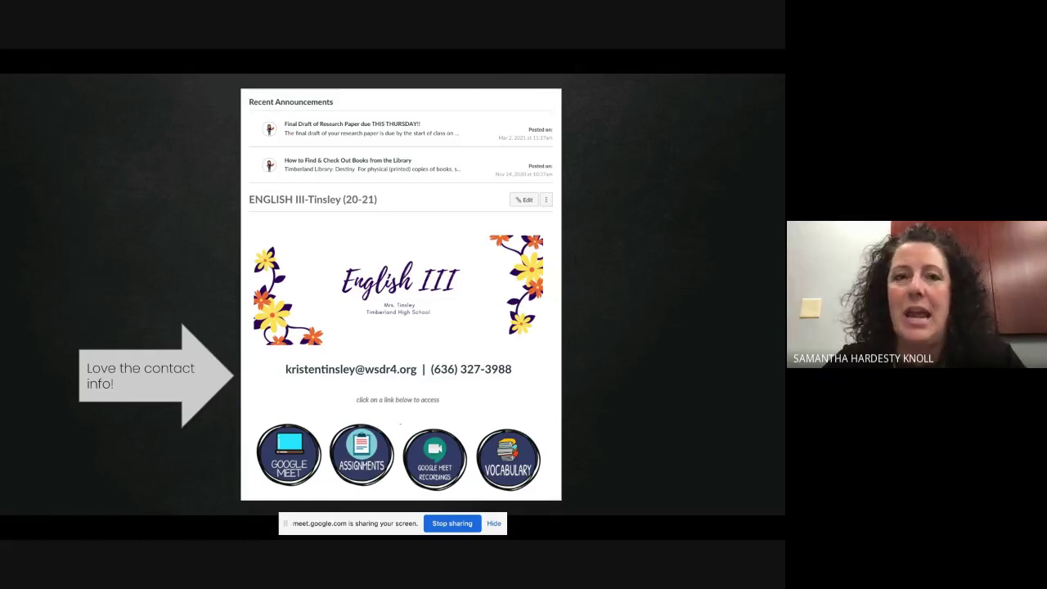
Step: Advance the slideshow past the Biology course example to the Signing Into Canvas slide
{"action": "key", "text": "Right"}
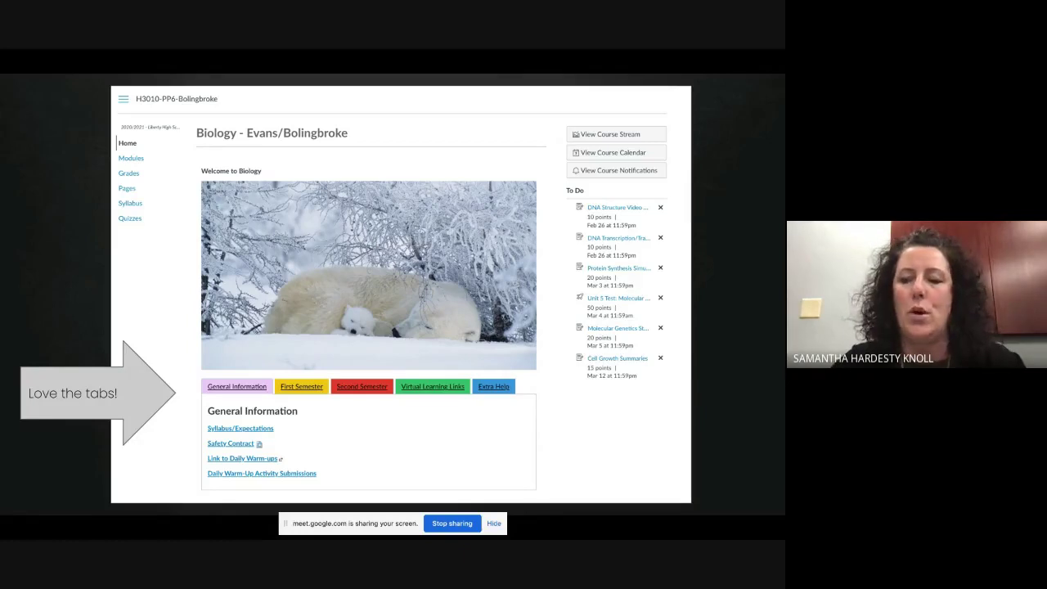
{"action": "key", "text": "Right"}
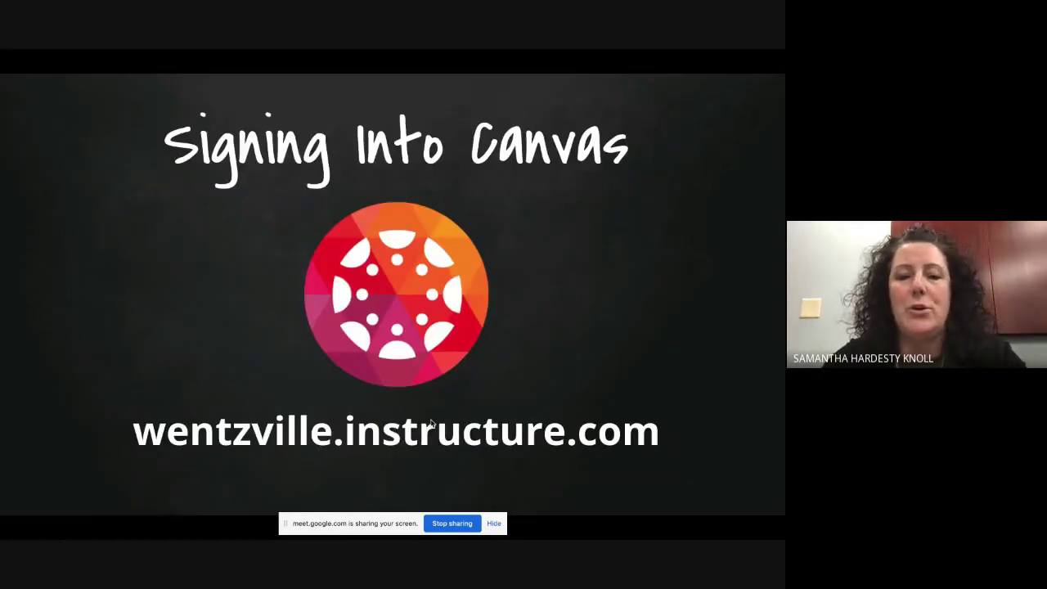
Step: Exit full screen and the presentation, then open a new browser tab on the Google page
{"action": "key", "text": "ctrl+super+f"}
{"action": "key", "text": "Escape"}
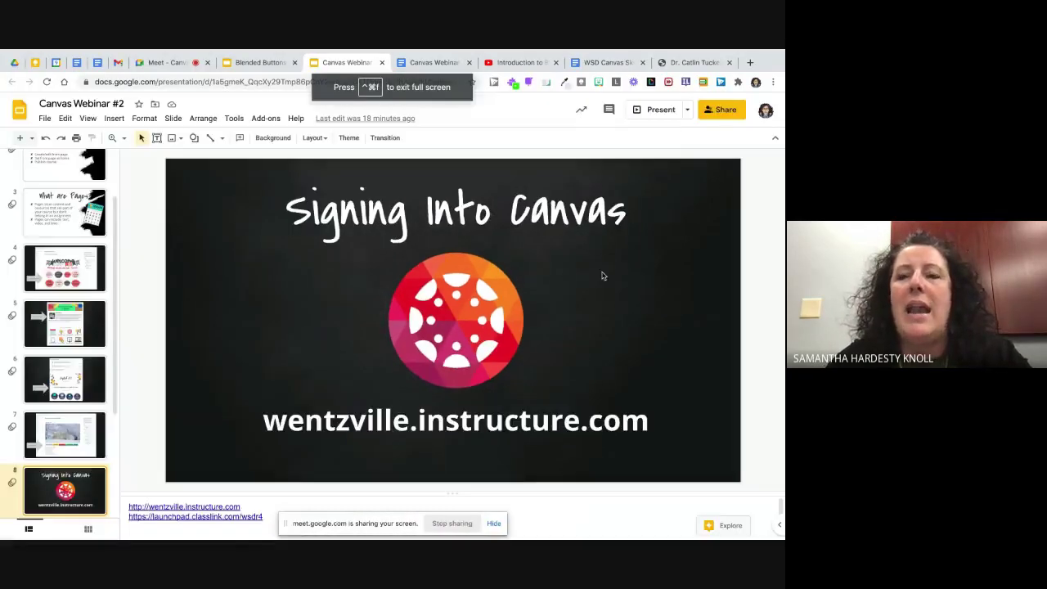
{"action": "left_click", "coordinate": [751, 63]}
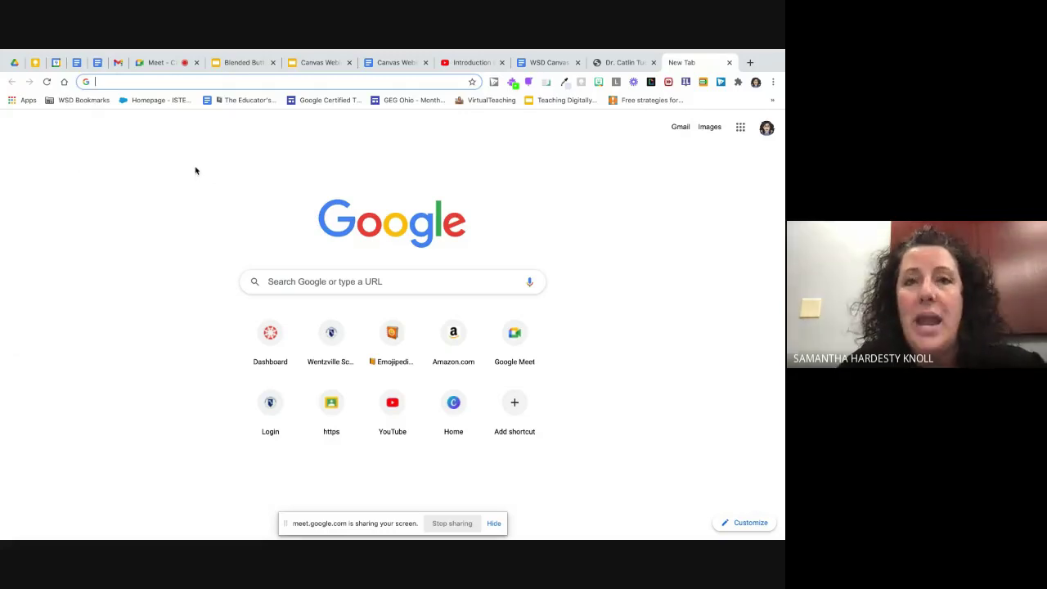
Step: Go to the Canvas Dashboard through the Canvas entry in the WSD Bookmarks folder
{"action": "left_click", "coordinate": [83, 100]}
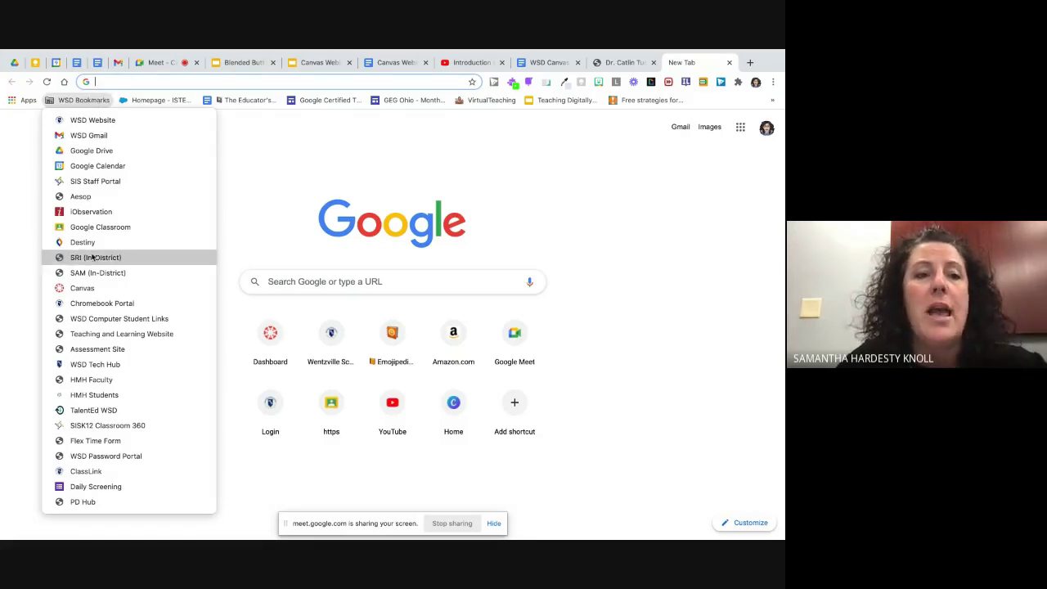
{"action": "left_click", "coordinate": [84, 288]}
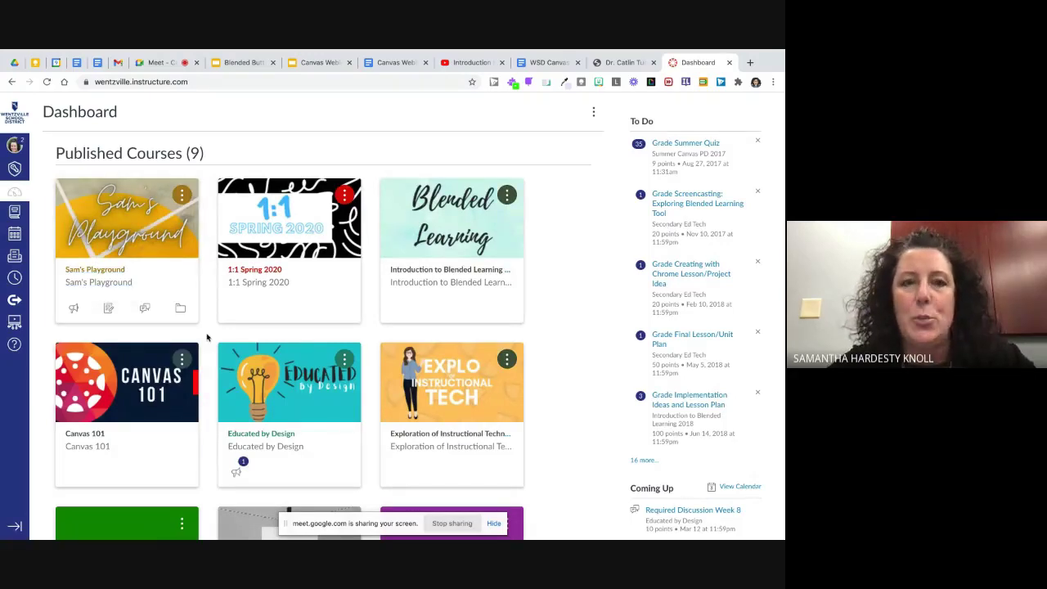
Step: Open the unpublished Balance with Blended Learning Book Study course from the Dashboard
{"action": "scroll", "coordinate": [207, 337], "scroll_direction": "down", "scroll_amount": 1}
{"action": "scroll", "coordinate": [207, 337], "scroll_direction": "down", "scroll_amount": 5}
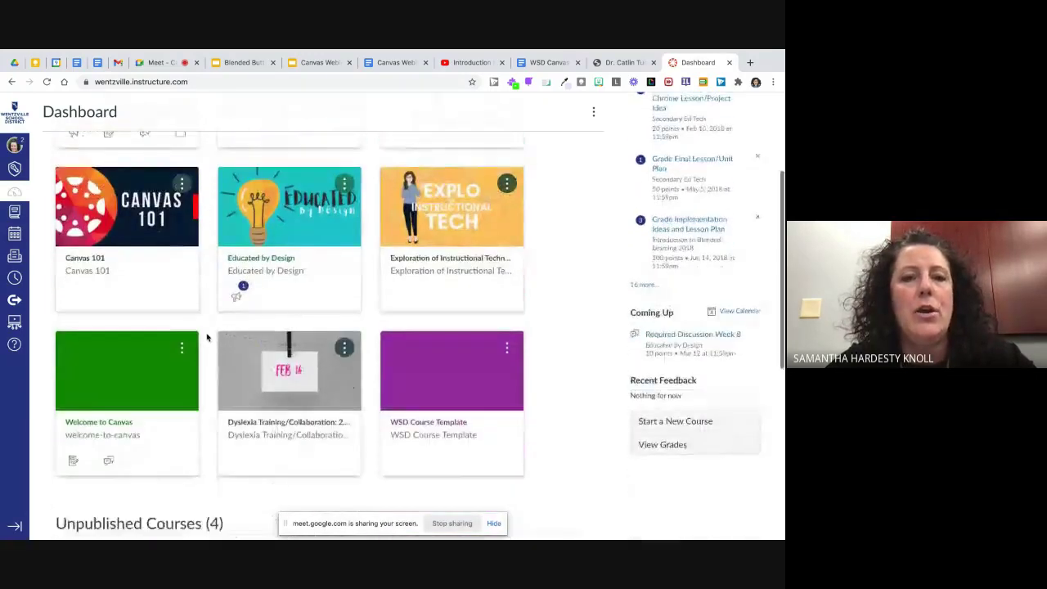
{"action": "scroll", "coordinate": [207, 337], "scroll_direction": "down", "scroll_amount": 4}
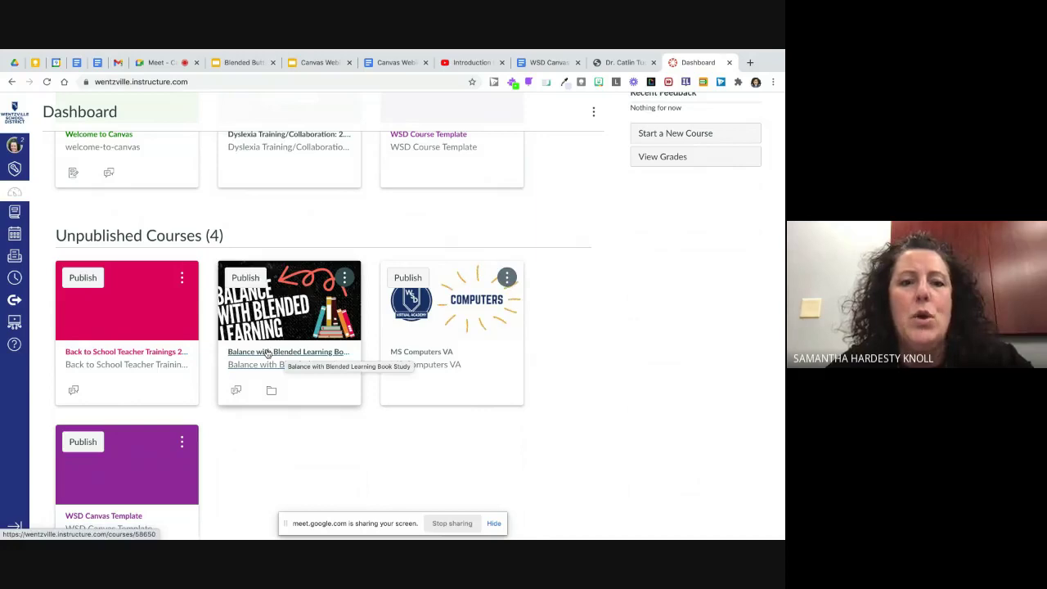
{"action": "left_click", "coordinate": [267, 353]}
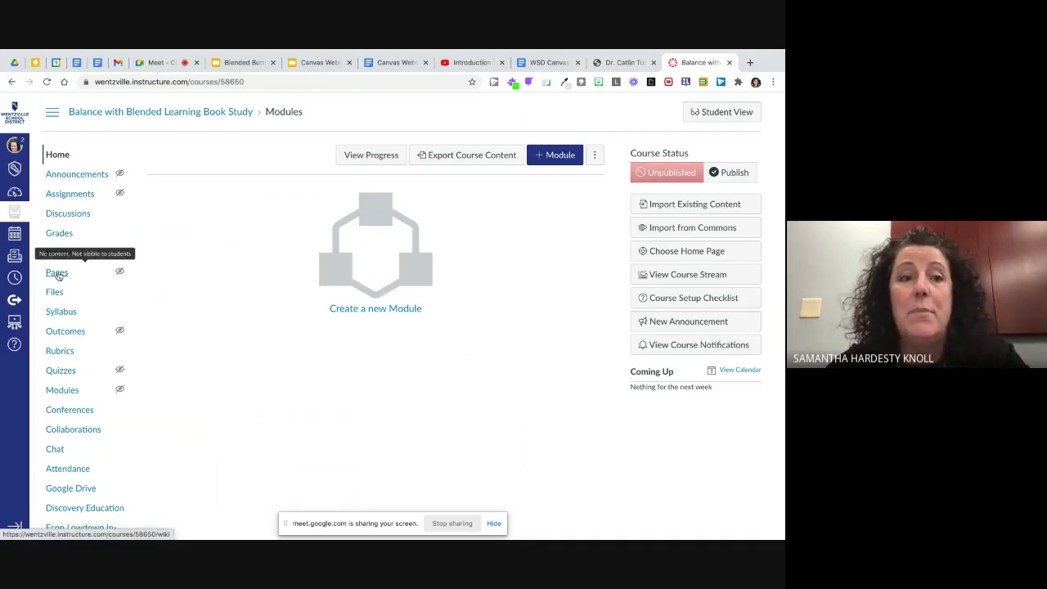
Step: Go to the course's empty Pages list and start a new page
{"action": "left_click", "coordinate": [58, 274]}
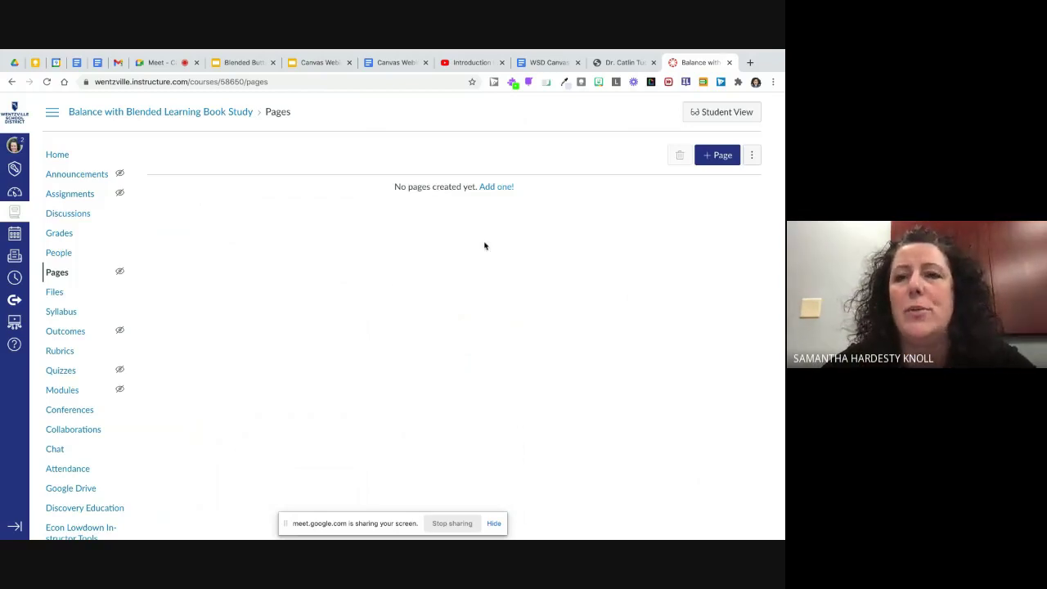
{"action": "left_click", "coordinate": [713, 160]}
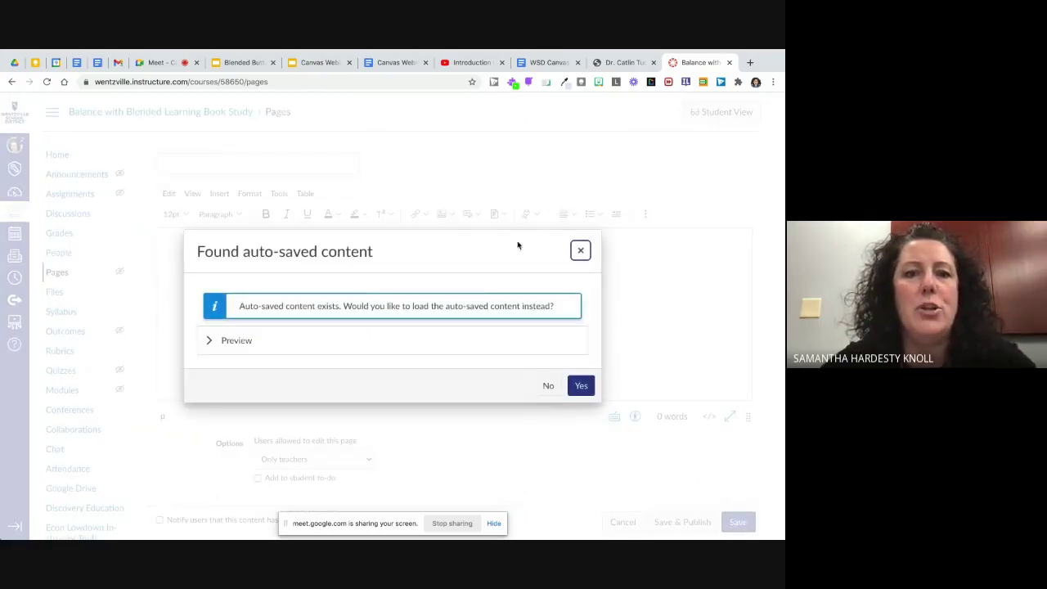
Step: Decline the auto-saved content and title the page 'Balance with Blended Learning Book Study'
{"action": "left_click", "coordinate": [547, 386]}
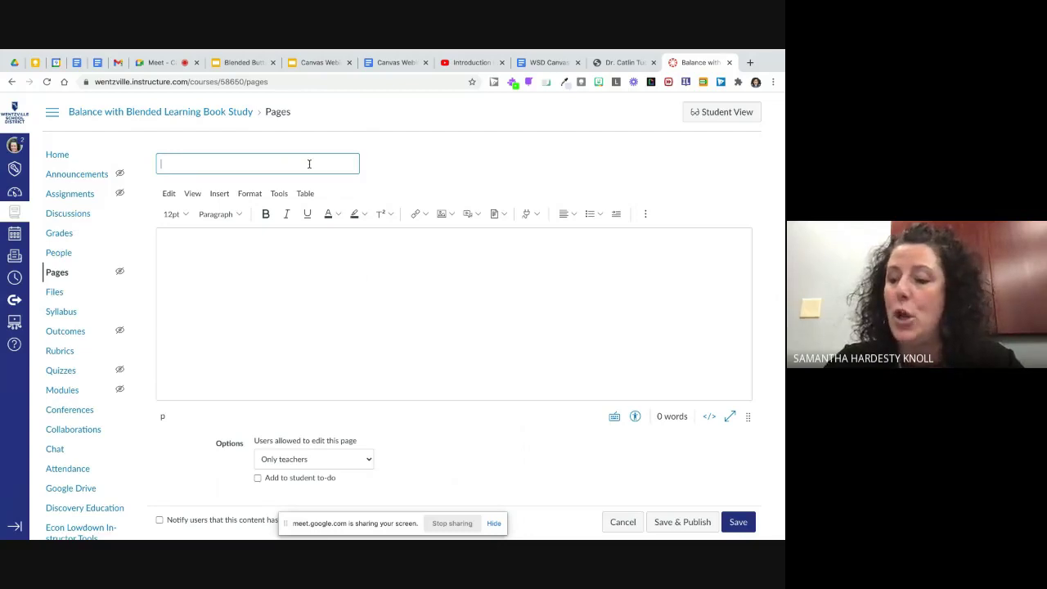
{"action": "type", "text": "Balance with Blended Learning"}
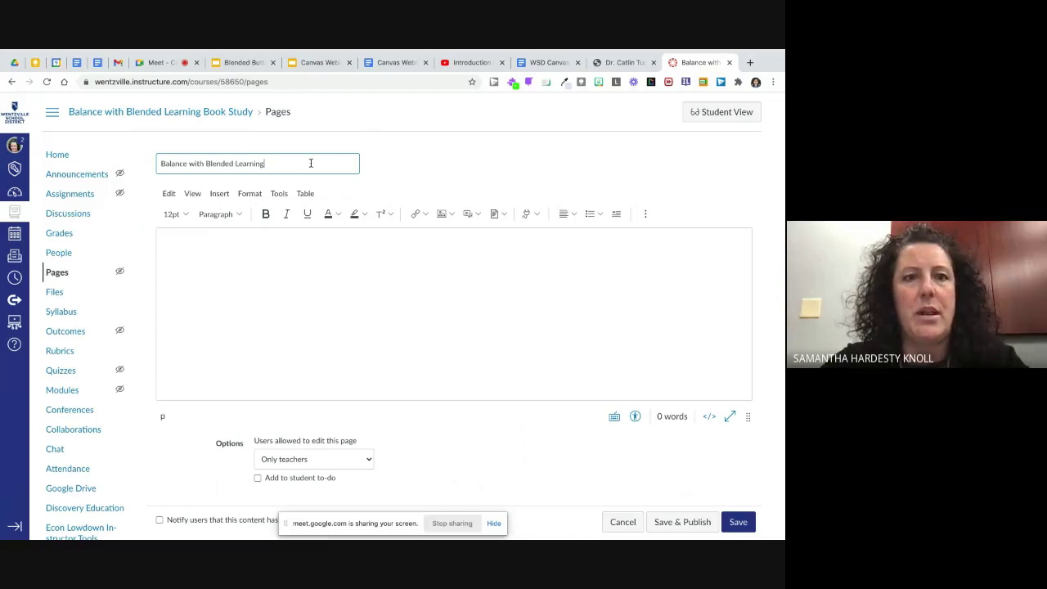
{"action": "type", "text": " Book Study"}
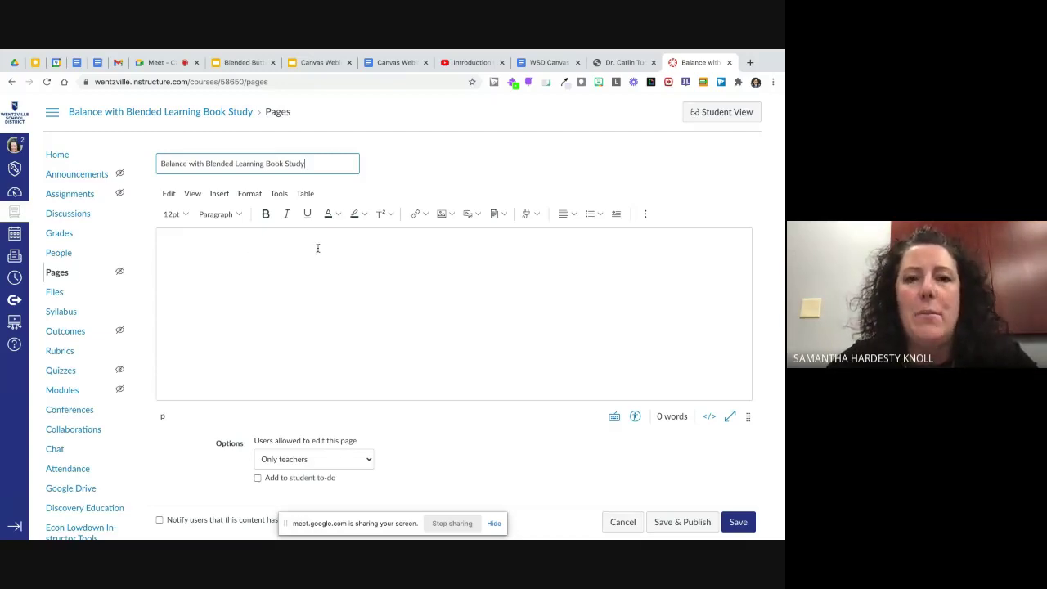
Step: Show the image insertion options from the editor toolbar's image dropdown
{"action": "left_click", "coordinate": [452, 214]}
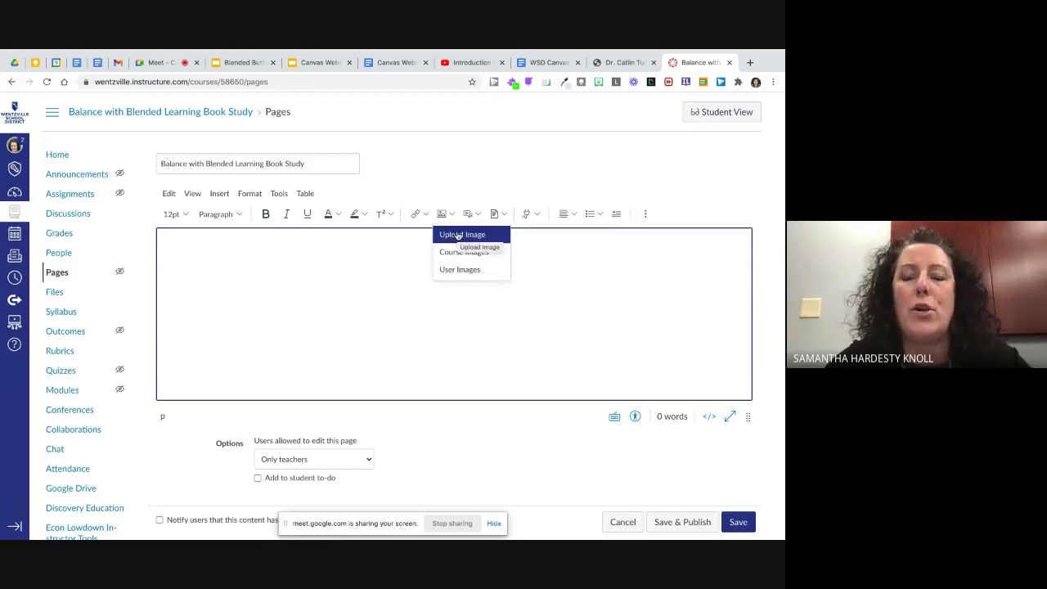
Step: Upload the Balance with Blended Learning banner gif from Downloads into the page body
{"action": "left_click", "coordinate": [461, 234]}
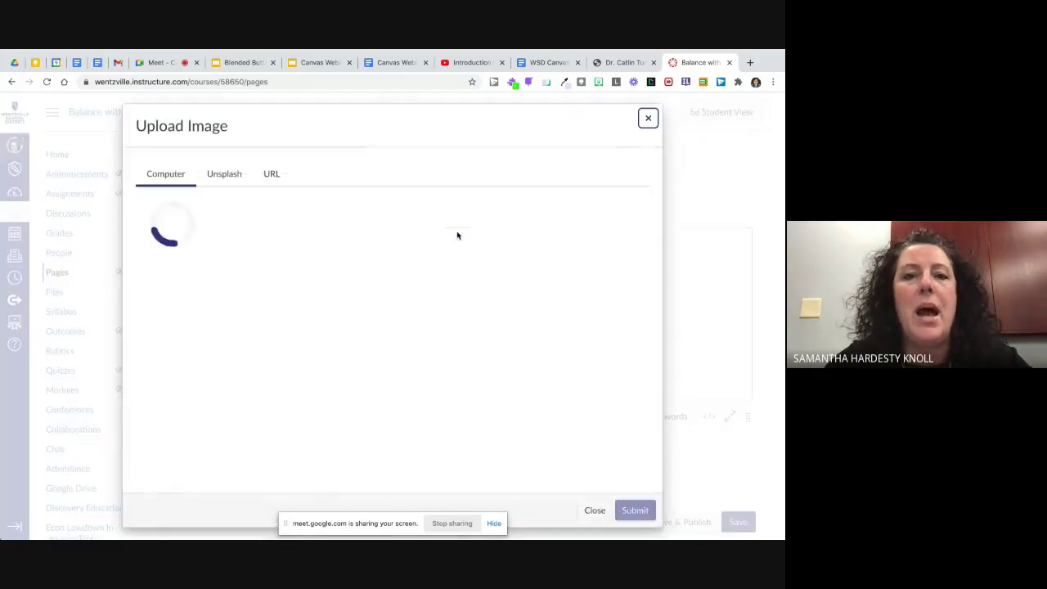
{"action": "left_click", "coordinate": [396, 283]}
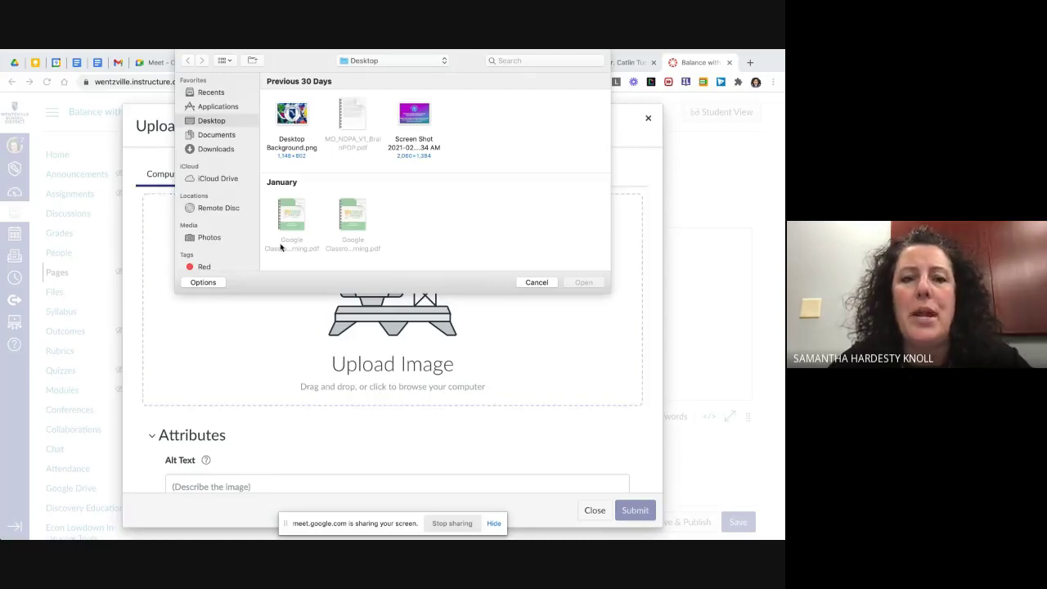
{"action": "left_click", "coordinate": [216, 149]}
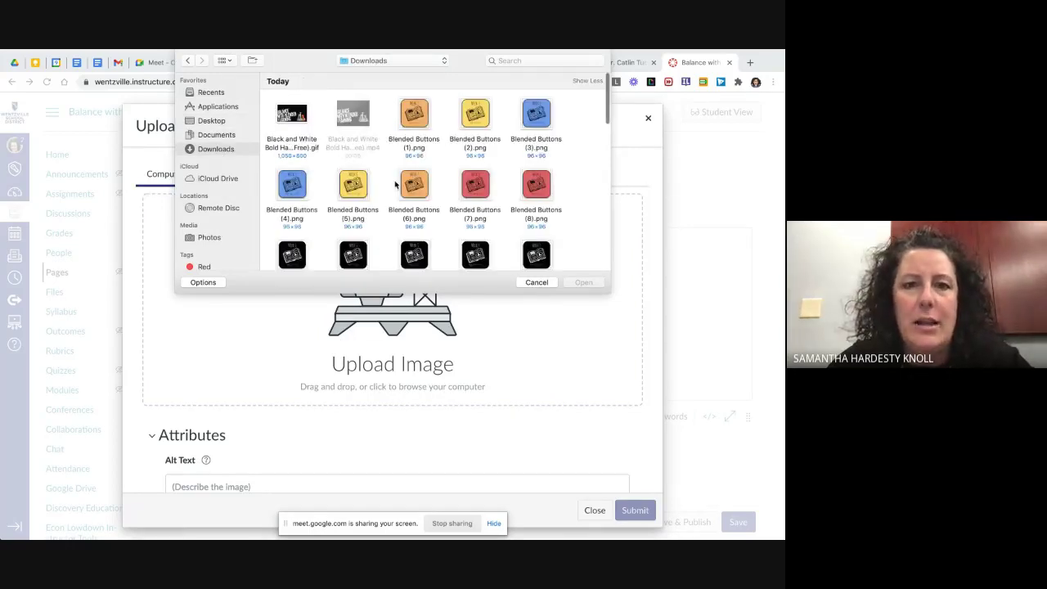
{"action": "scroll", "coordinate": [395, 184], "scroll_direction": "down", "scroll_amount": 6}
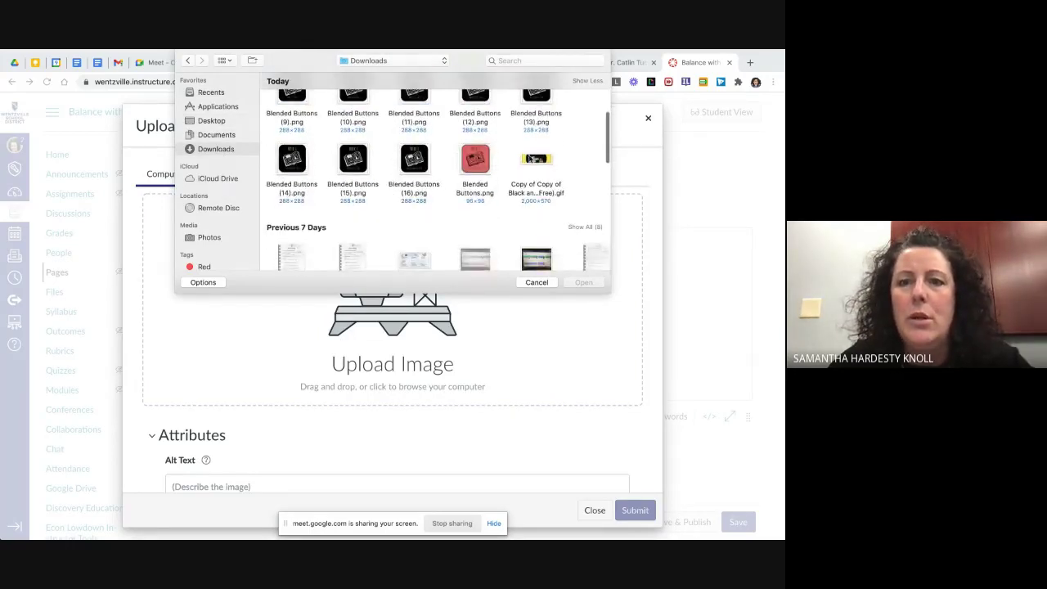
{"action": "left_click", "coordinate": [536, 160]}
{"action": "left_click", "coordinate": [584, 283]}
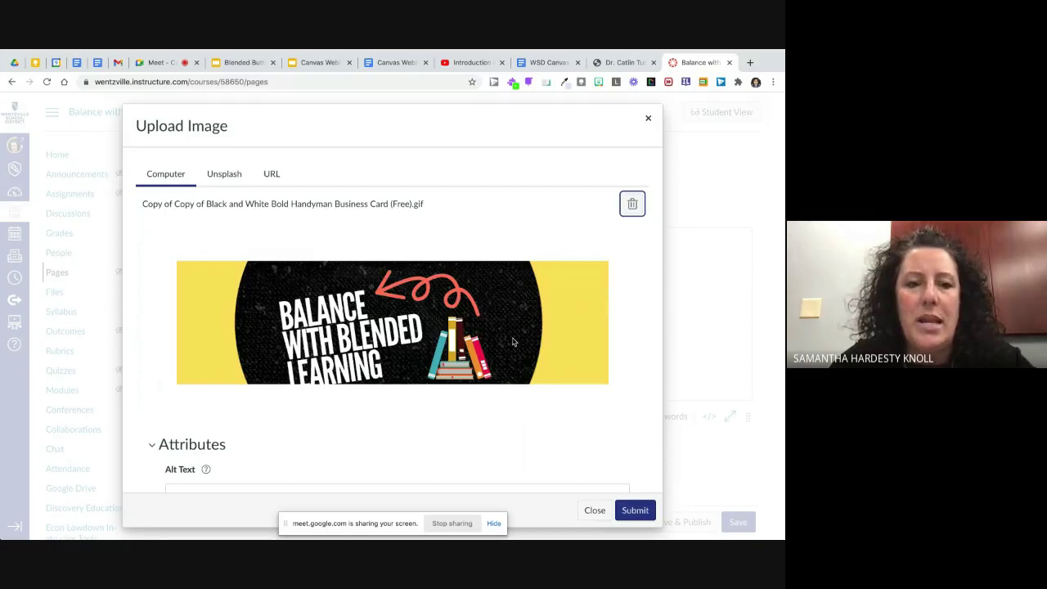
{"action": "left_click", "coordinate": [635, 511]}
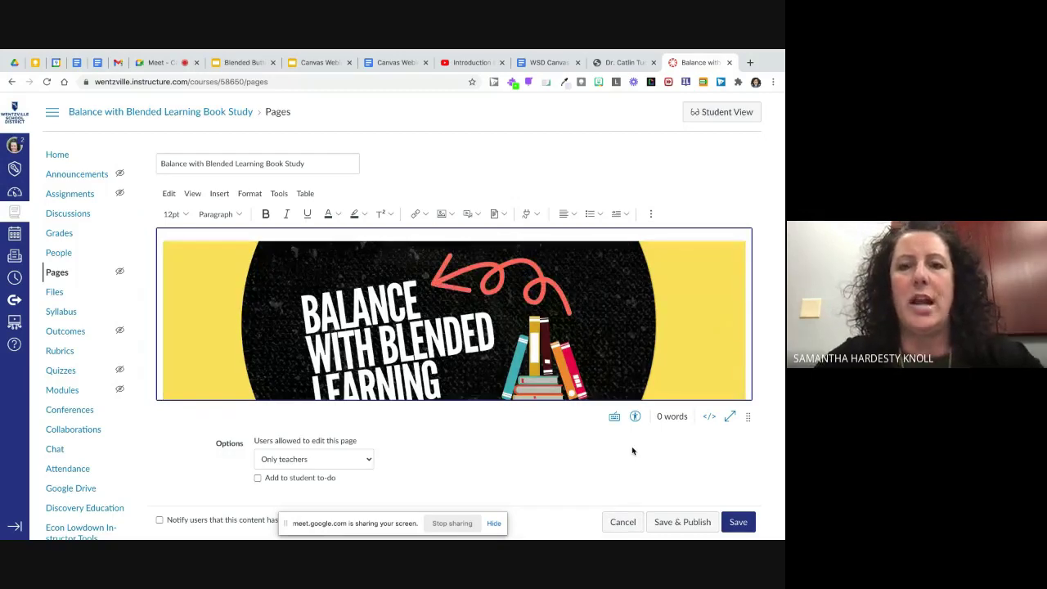
Step: Resize the banner image to about 963 × 274 by dragging its corner handle
{"action": "left_click", "coordinate": [571, 337]}
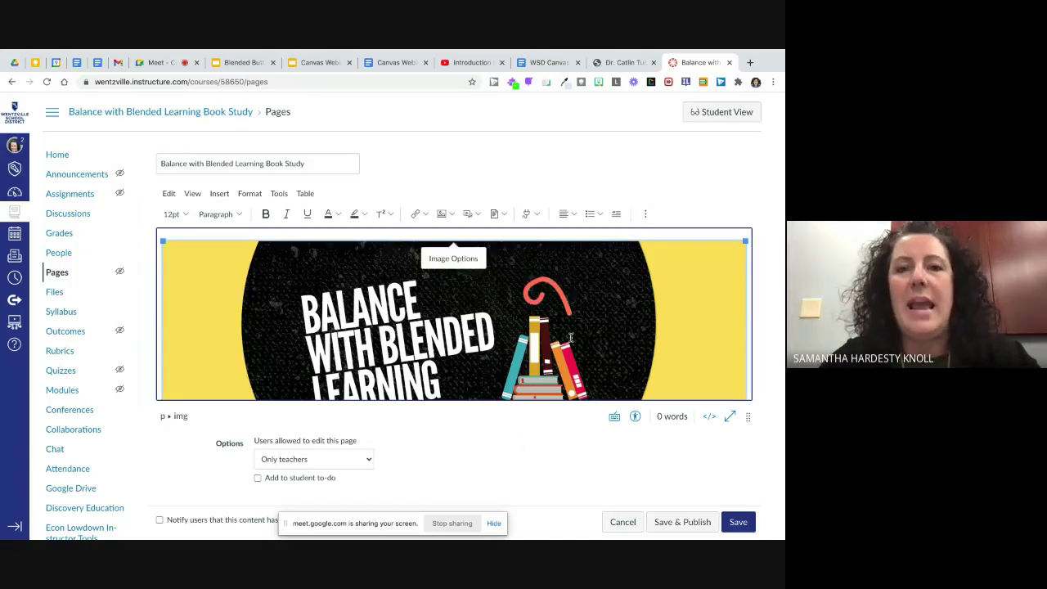
{"action": "left_click", "coordinate": [453, 258]}
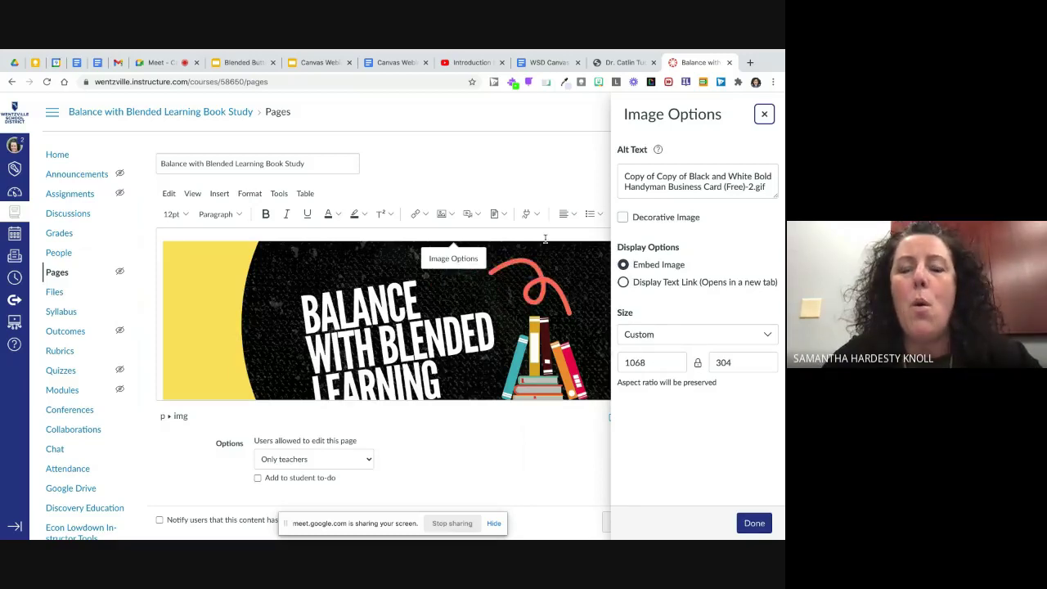
{"action": "left_click", "coordinate": [763, 114]}
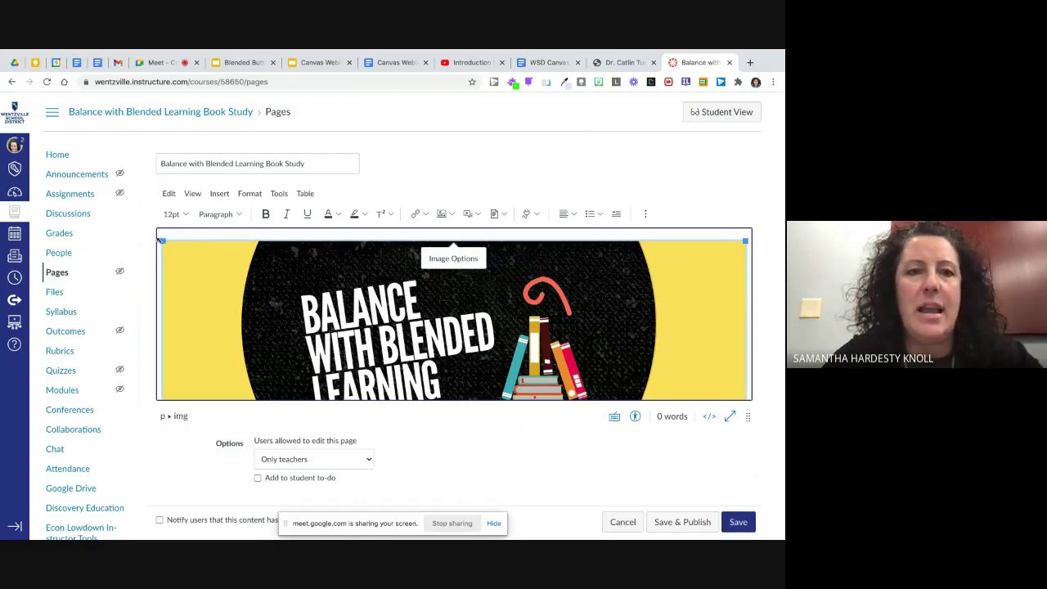
{"action": "left_click_drag", "start_coordinate": [162, 243], "coordinate": [236, 314]}
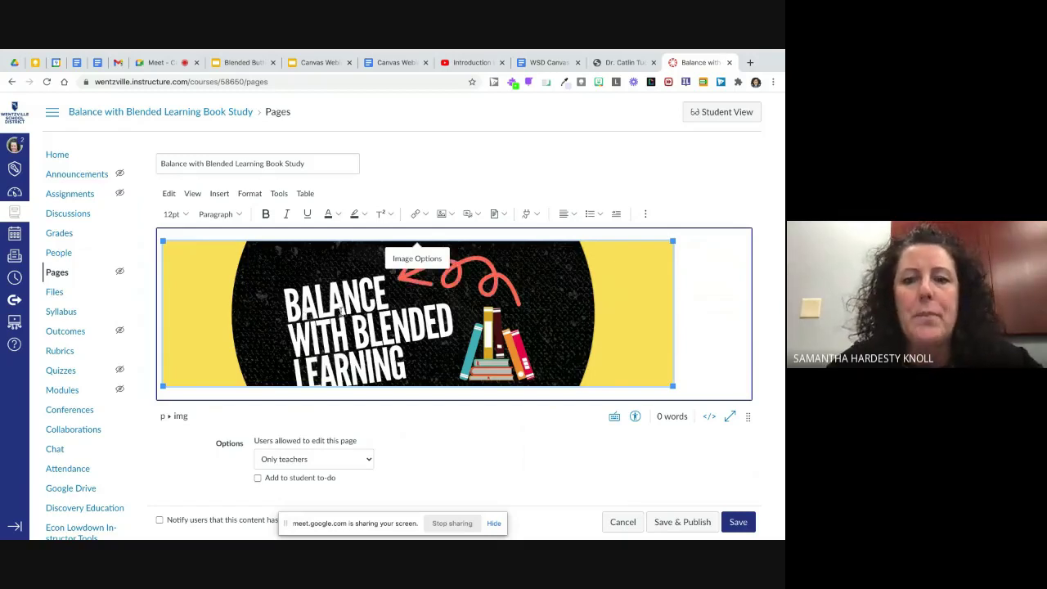
Step: Set the banner image to Align Center and deselect it to check the result
{"action": "left_click", "coordinate": [574, 214]}
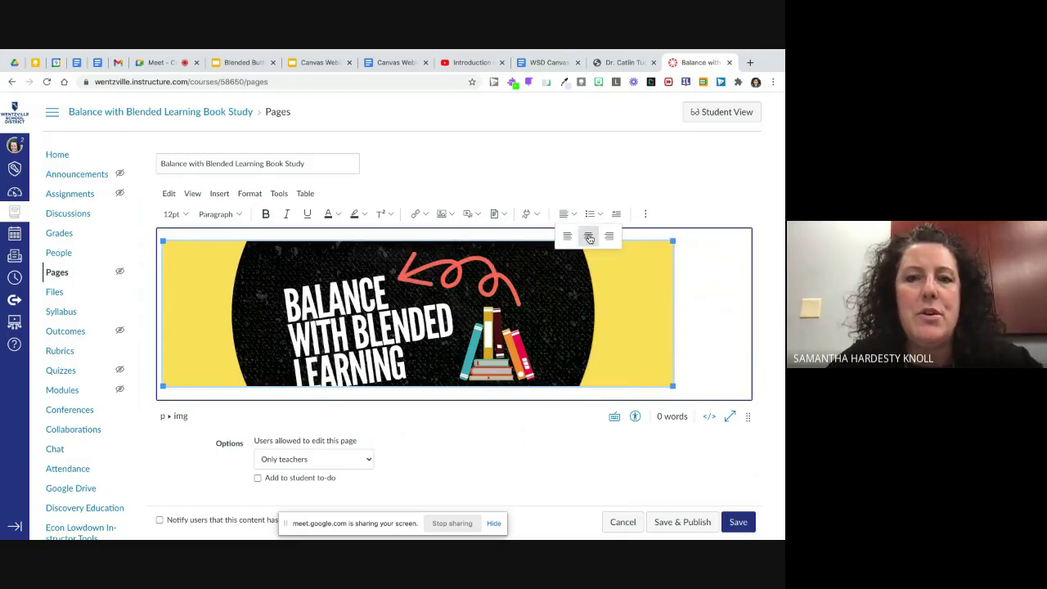
{"action": "left_click", "coordinate": [588, 237]}
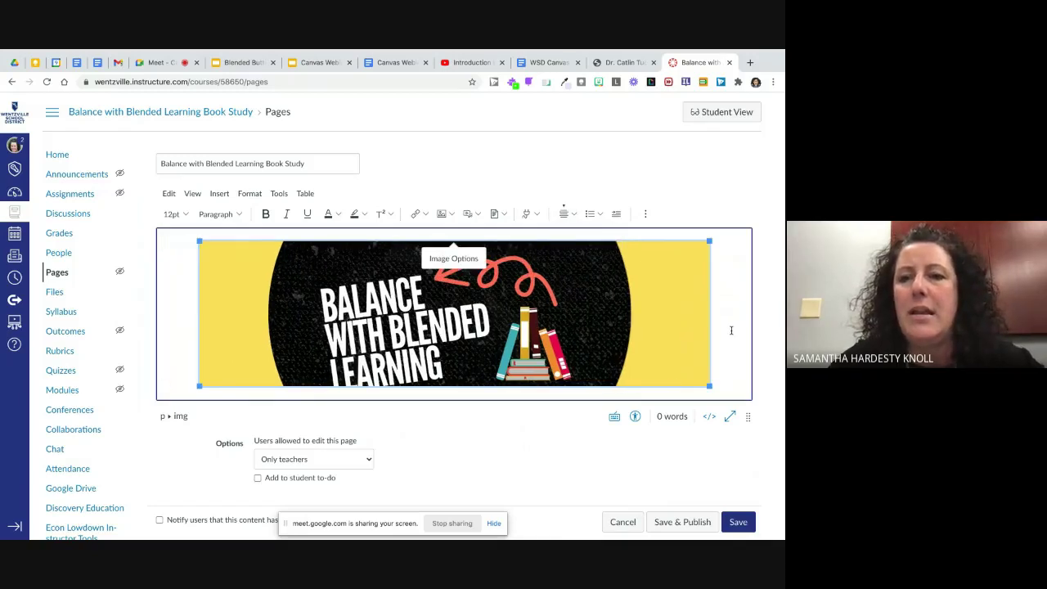
{"action": "left_click", "coordinate": [731, 330]}
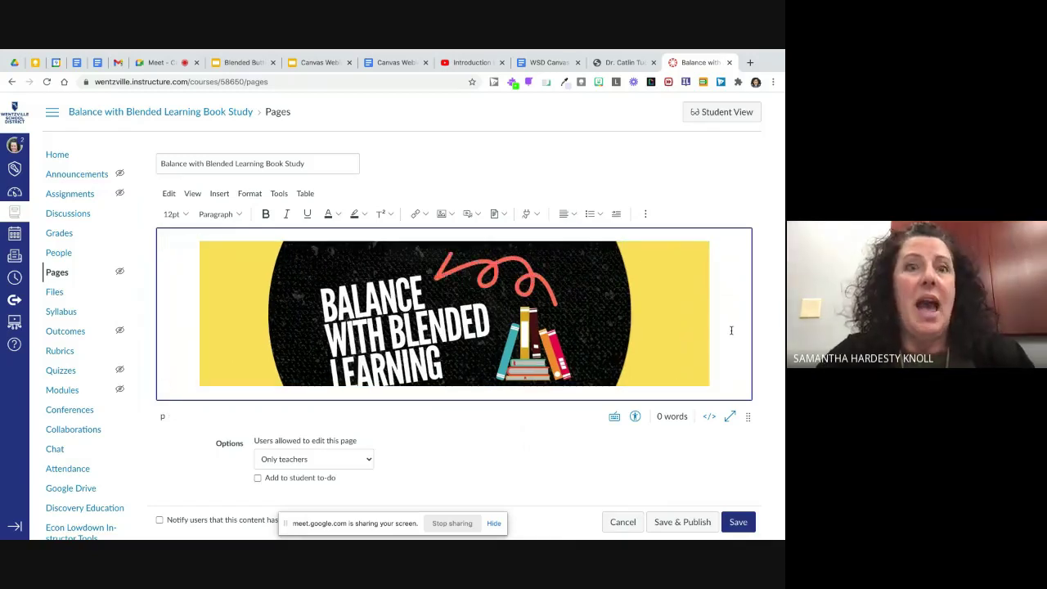
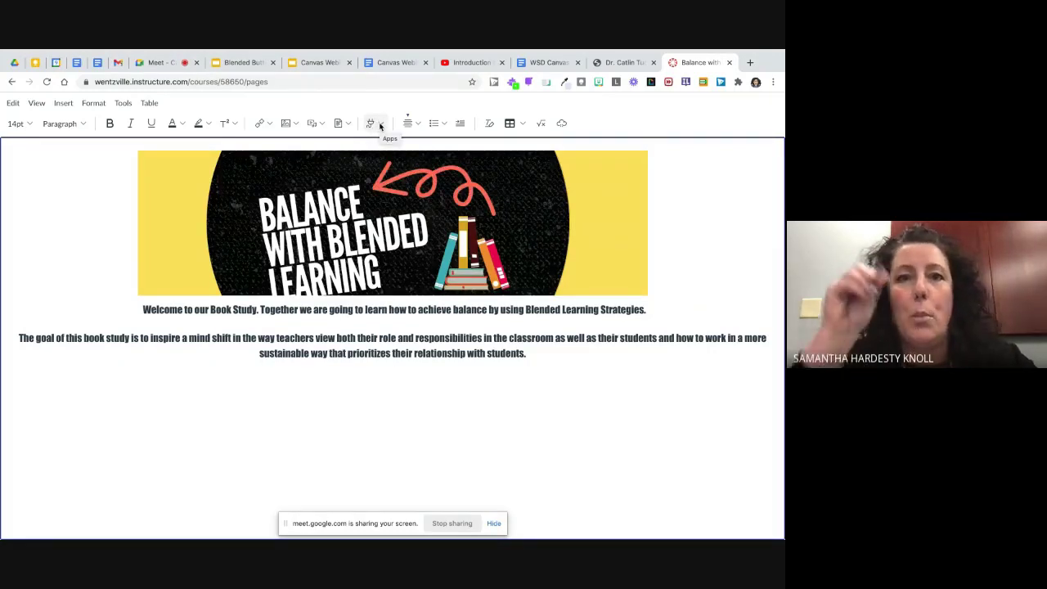
Step: Start a YouTube embed from the Apps menu and switch to the Introduction to Blended Learning Series video tab
{"action": "left_click", "coordinate": [381, 124]}
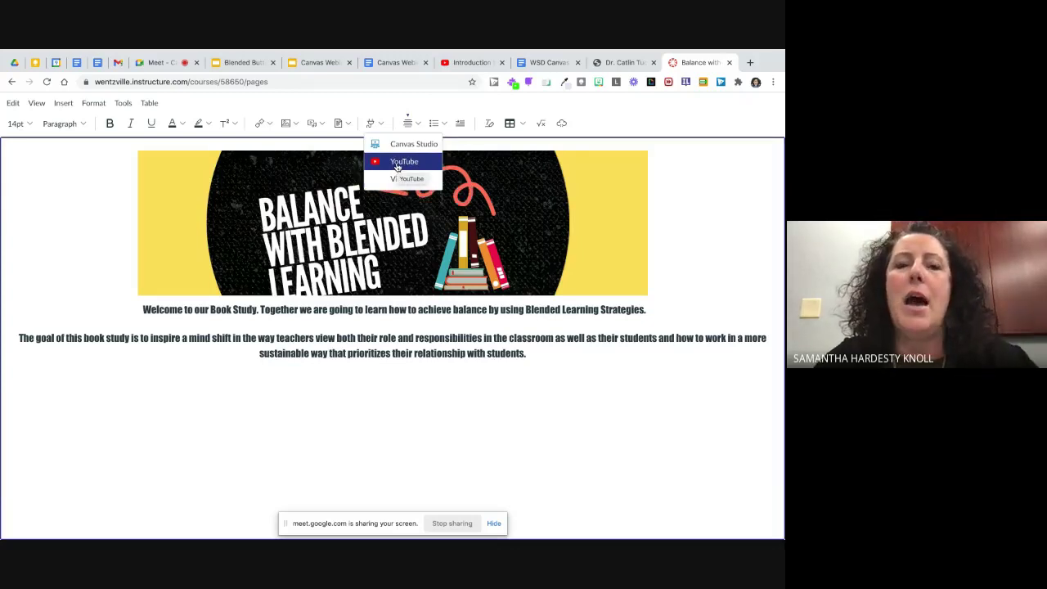
{"action": "left_click", "coordinate": [397, 167]}
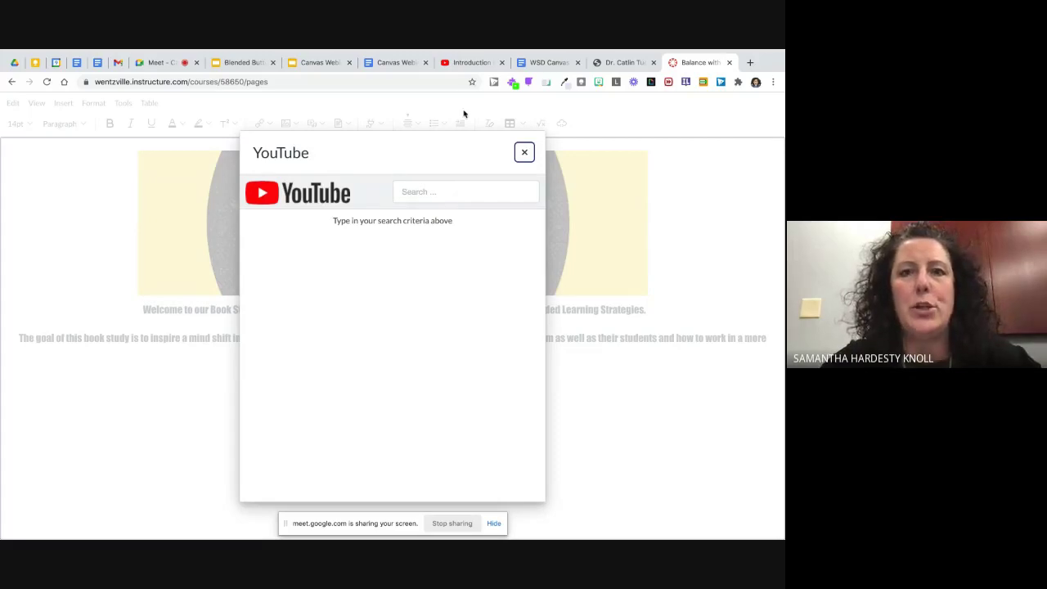
{"action": "left_click", "coordinate": [467, 64]}
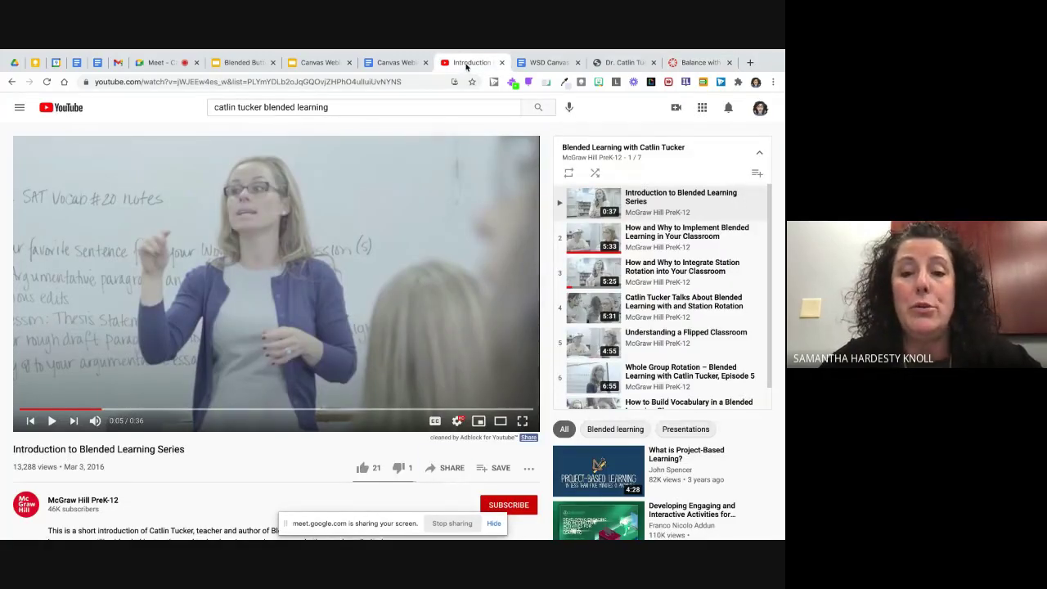
Step: Copy the youtu.be share link of the Introduction to Blended Learning Series video
{"action": "left_click", "coordinate": [447, 468]}
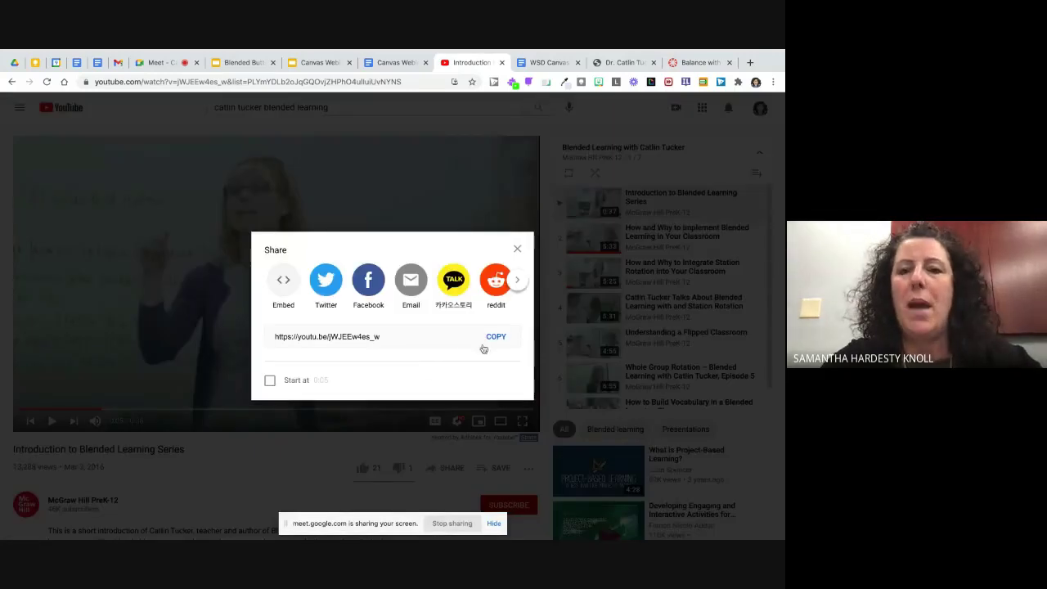
{"action": "left_click", "coordinate": [502, 340]}
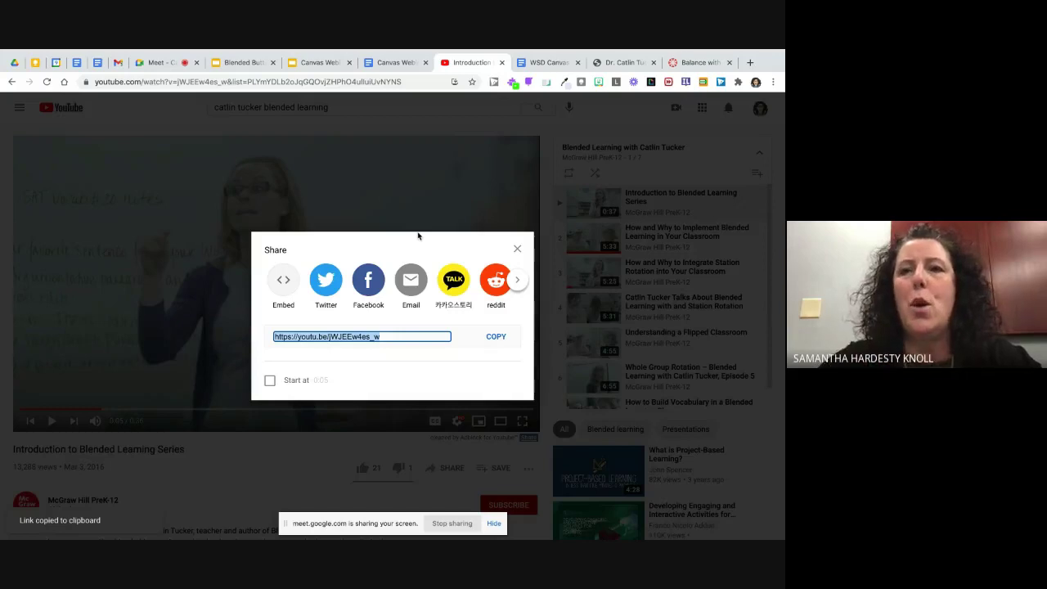
{"action": "left_click", "coordinate": [681, 64]}
Step: Search the pasted share link in Canvas's YouTube tool and embed the Introduction to Blended Learning Series video
{"action": "left_click", "coordinate": [425, 192]}
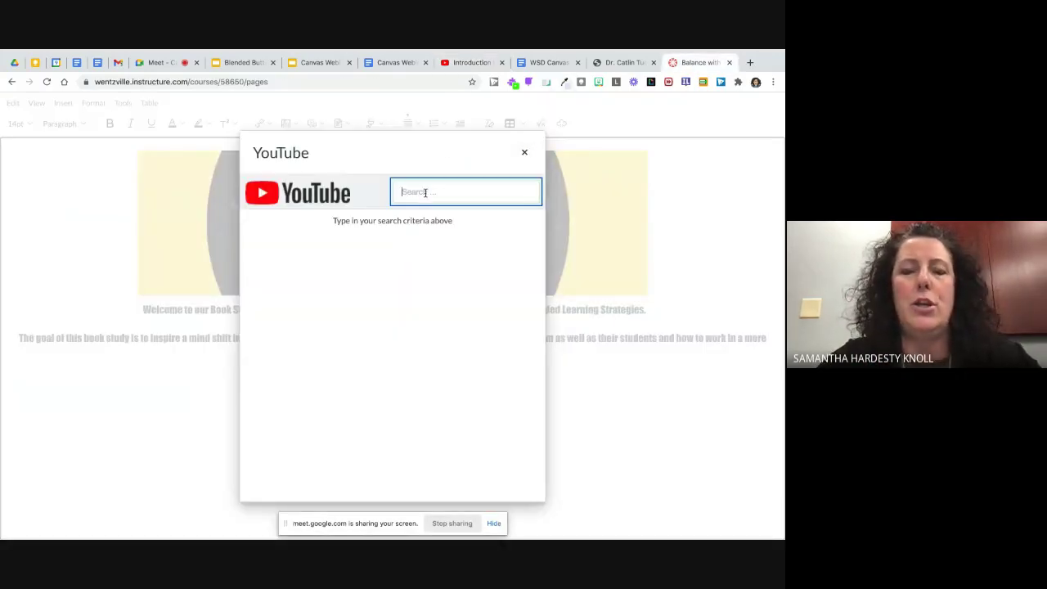
{"action": "key", "text": "ctrl+v"}
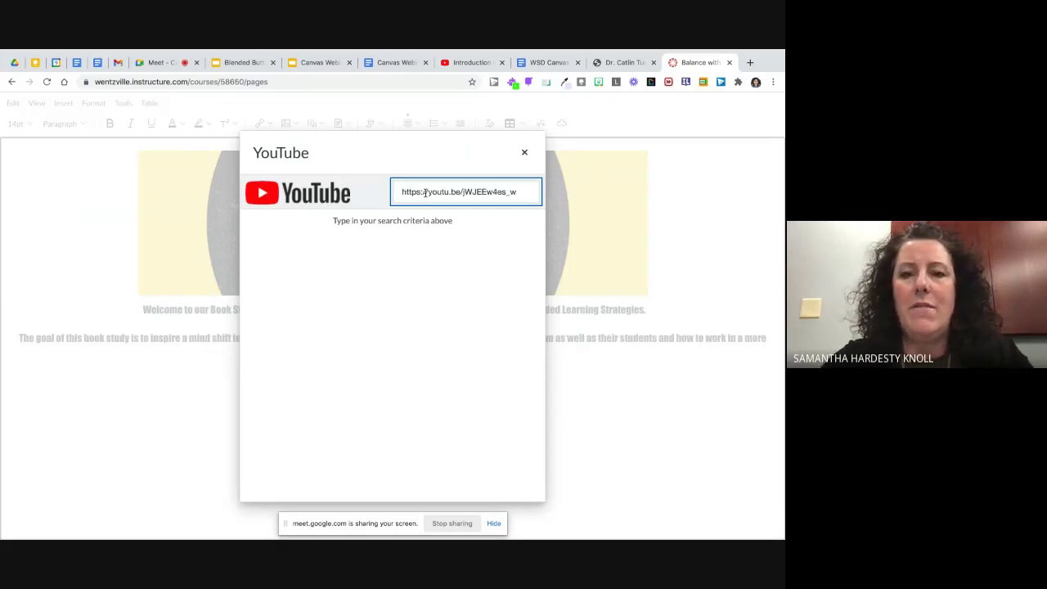
{"action": "key", "text": "Return"}
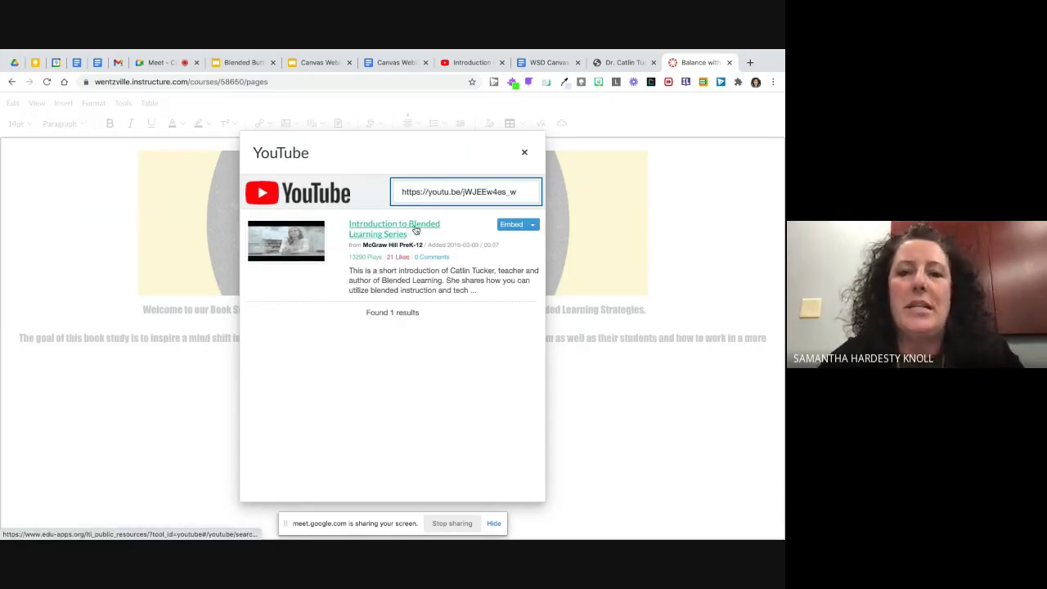
{"action": "left_click", "coordinate": [533, 226]}
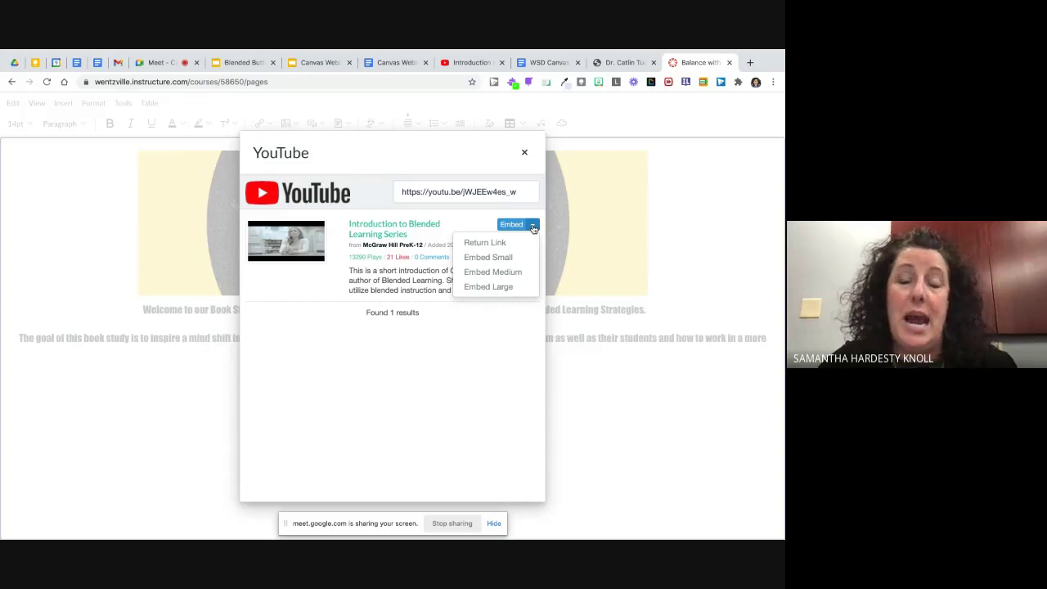
{"action": "left_click", "coordinate": [512, 225]}
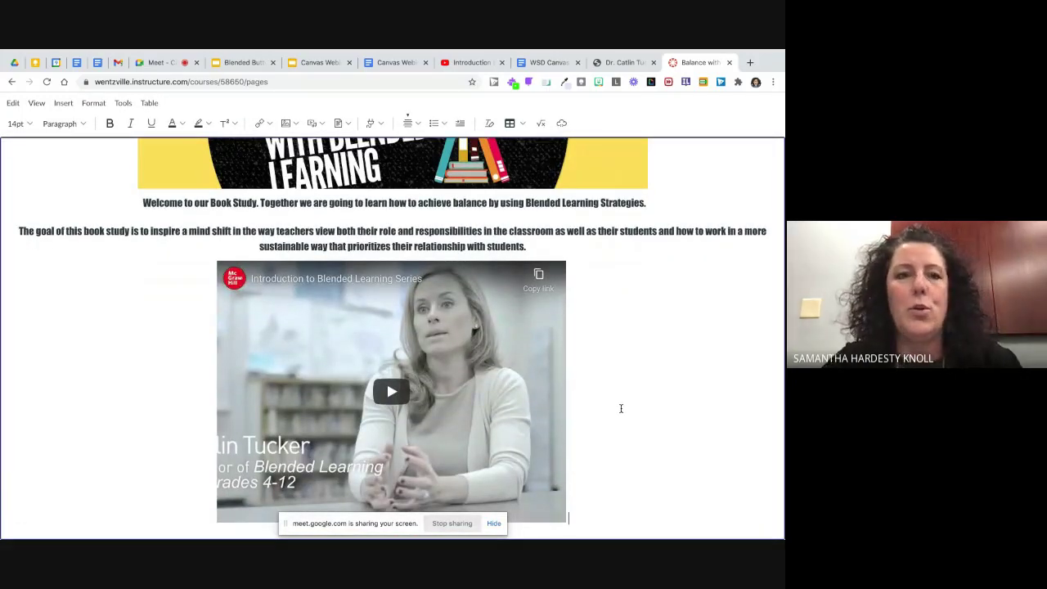
{"action": "scroll", "coordinate": [621, 408], "scroll_direction": "down", "scroll_amount": 1}
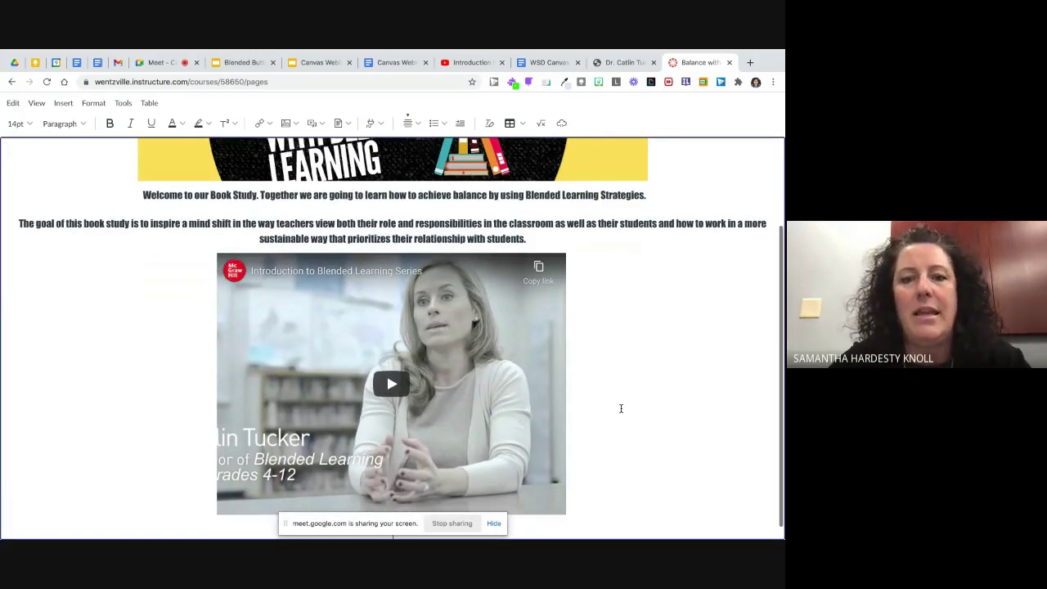
{"action": "scroll", "coordinate": [621, 408], "scroll_direction": "down", "scroll_amount": 1}
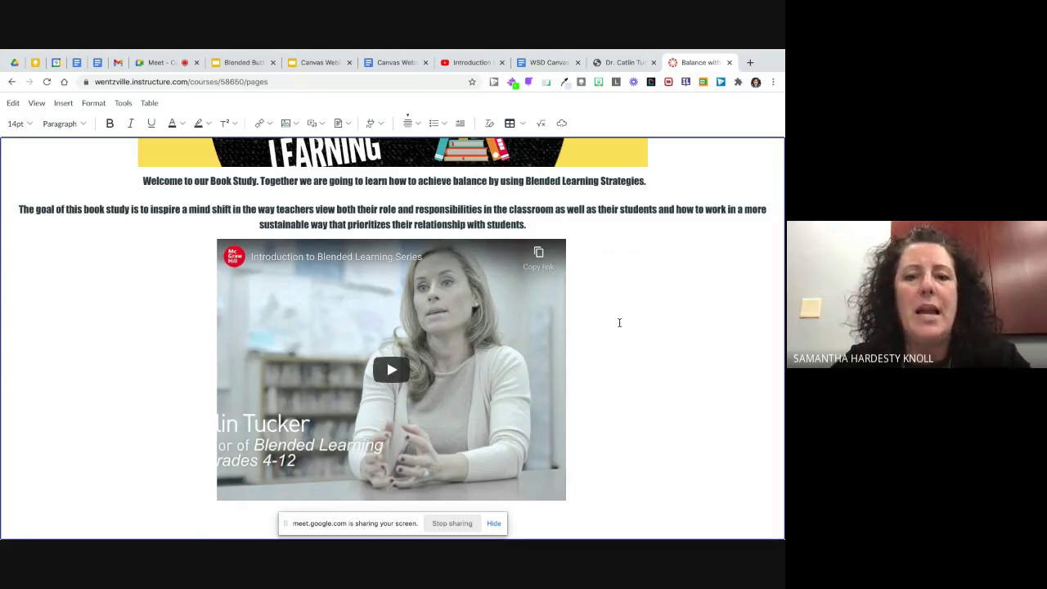
Step: Copy the author's website address from its Chrome tab and go back to the Canvas editor
{"action": "left_click", "coordinate": [612, 66]}
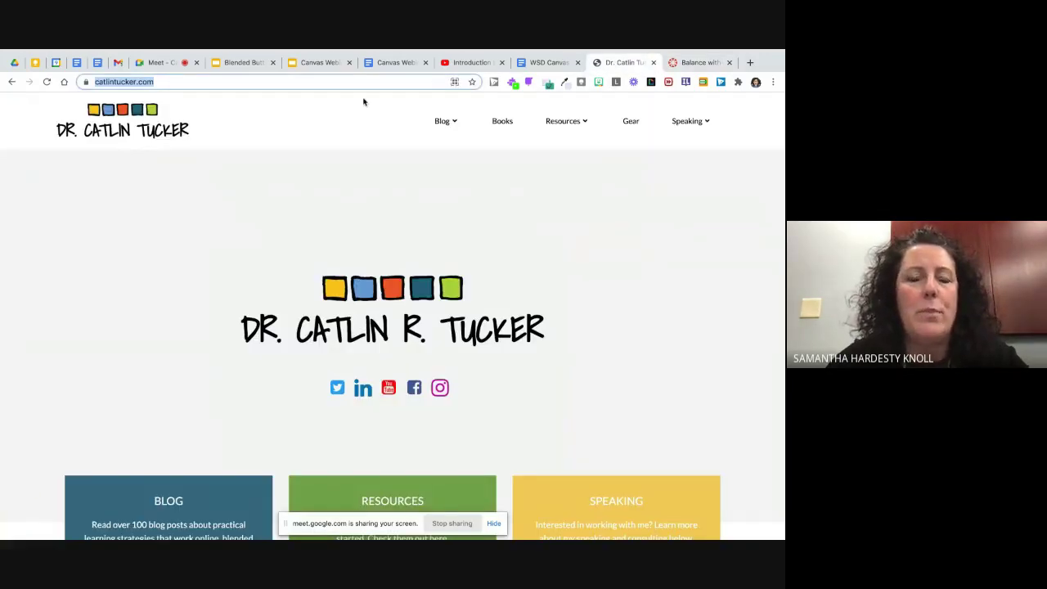
{"action": "left_click", "coordinate": [178, 81]}
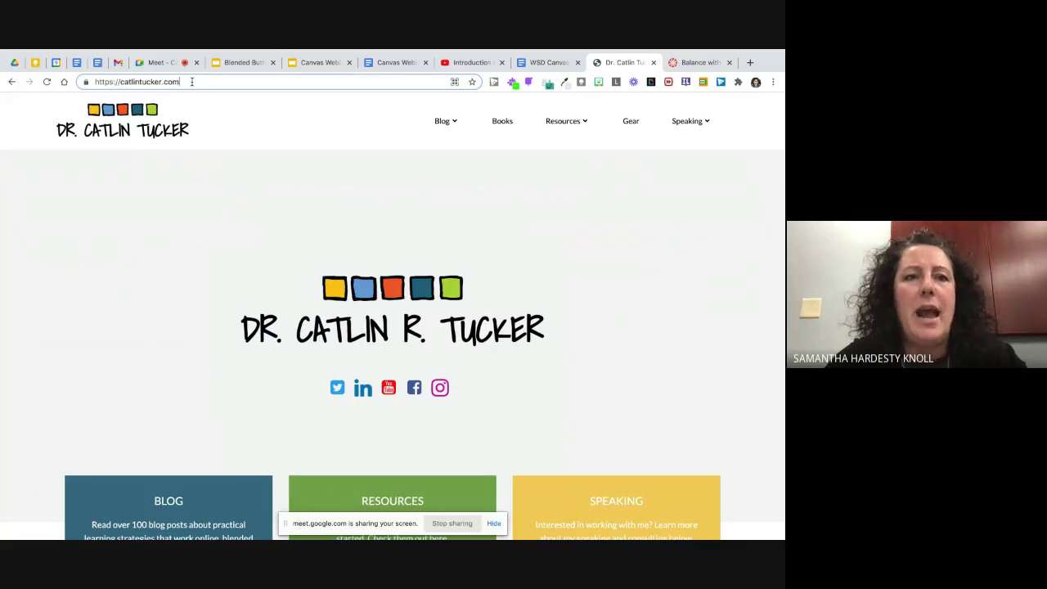
{"action": "left_click_drag", "start_coordinate": [191, 82], "coordinate": [90, 79]}
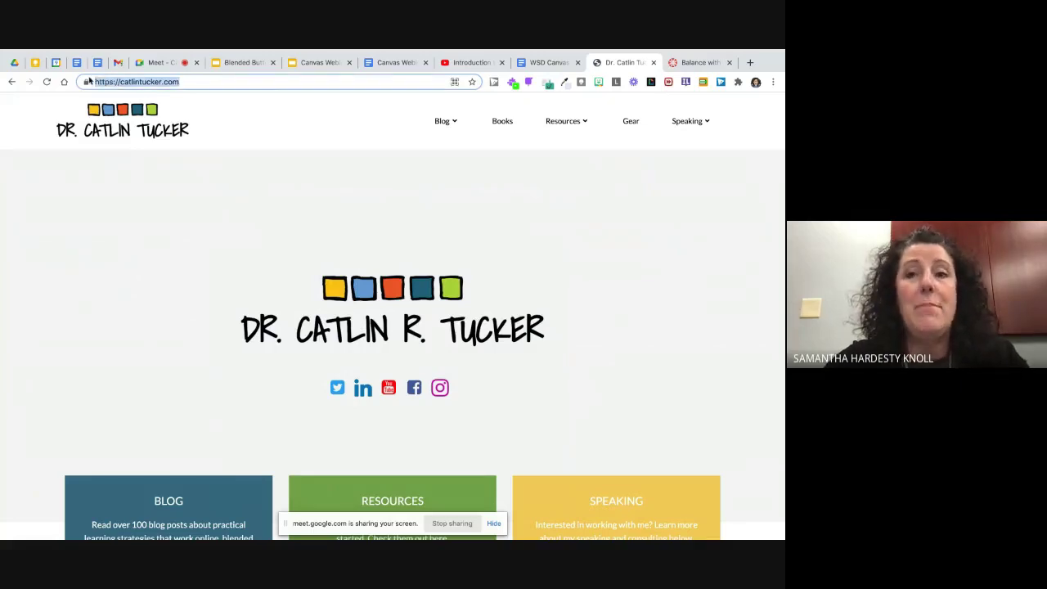
{"action": "left_click", "coordinate": [681, 63]}
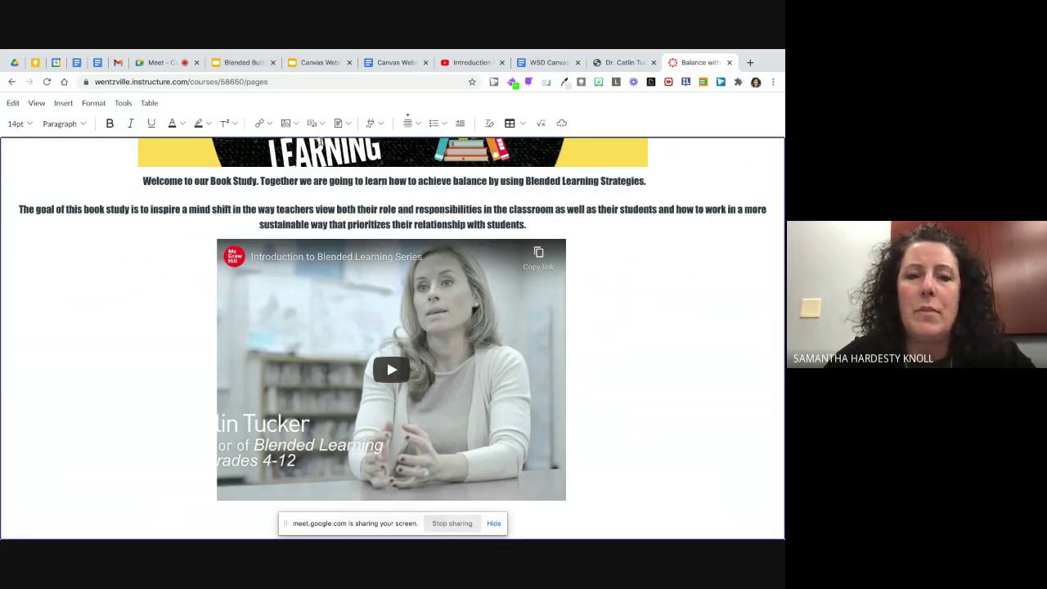
Step: Insert an external link to the pasted author website, labelled with the author's name, below the video
{"action": "left_click", "coordinate": [270, 124]}
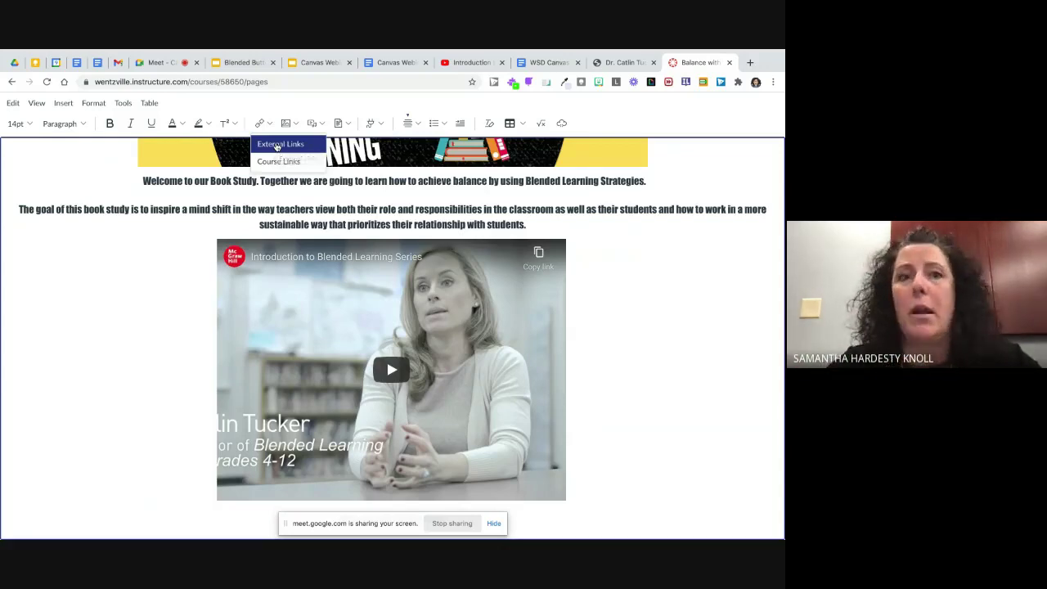
{"action": "left_click", "coordinate": [278, 144]}
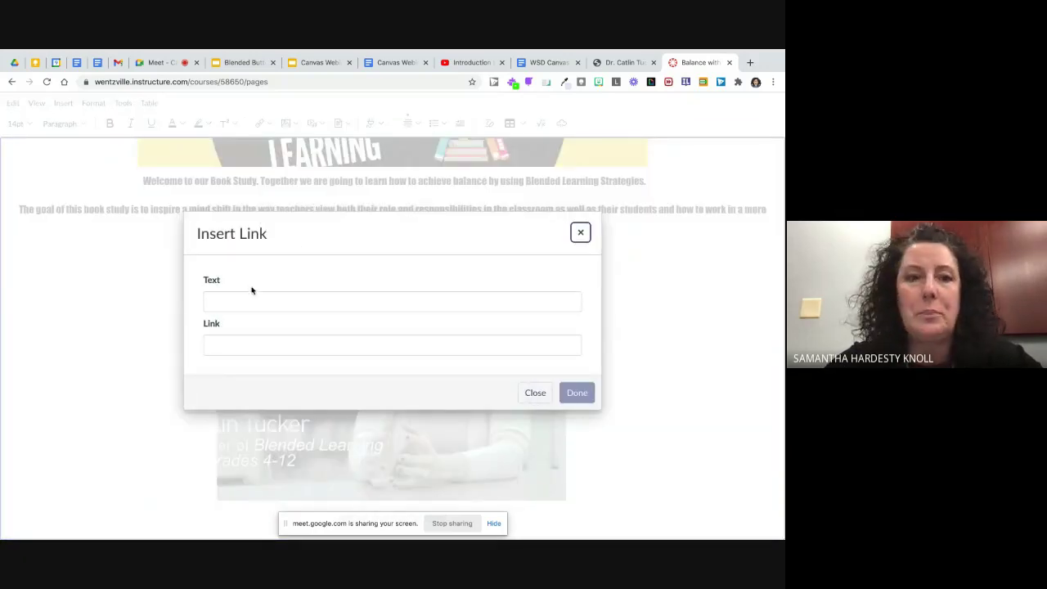
{"action": "left_click", "coordinate": [242, 300]}
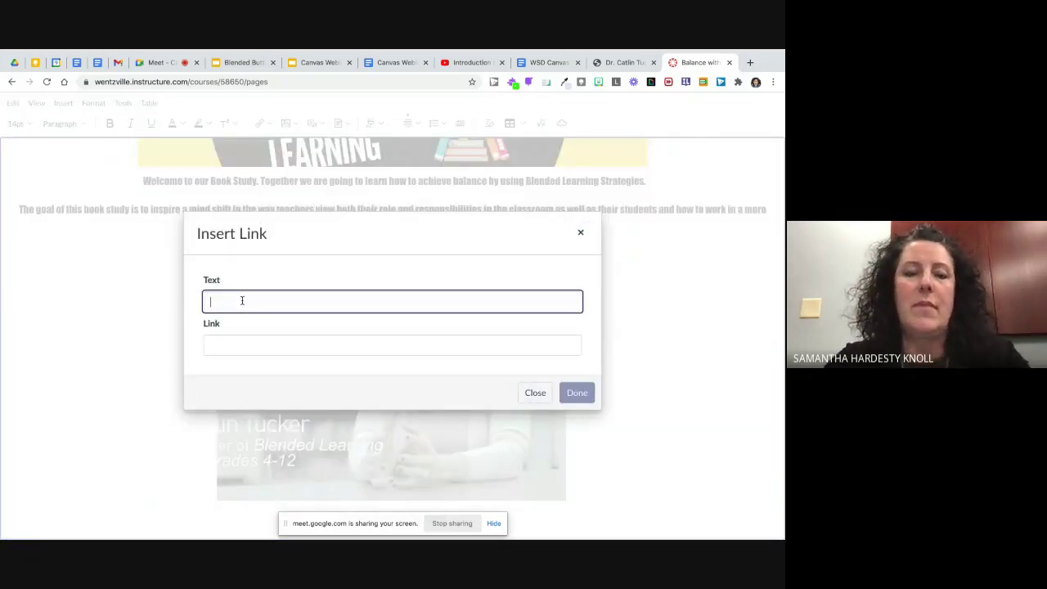
{"action": "type", "text": "Cait"}
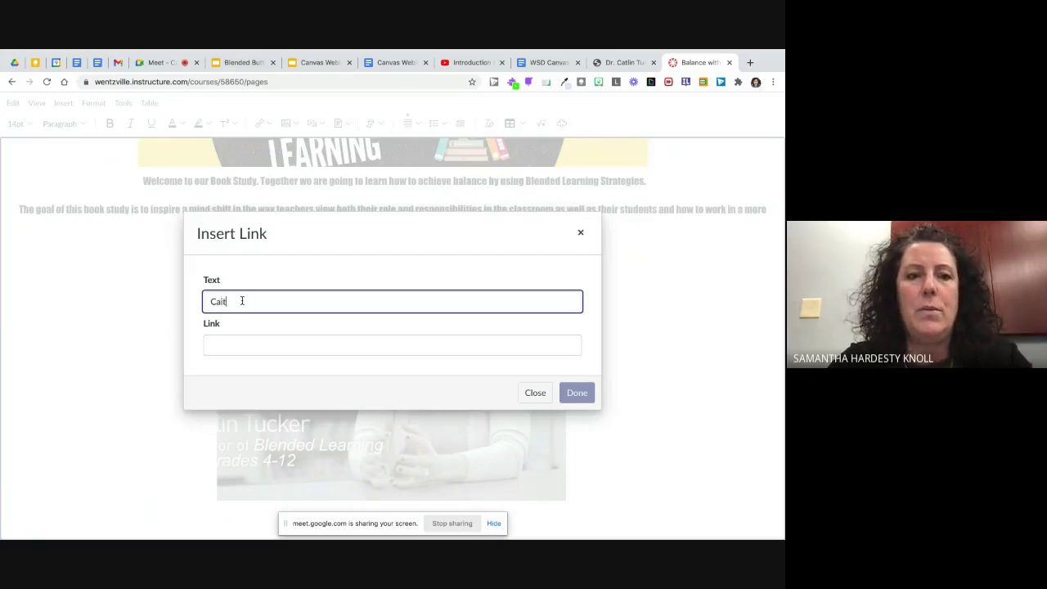
{"action": "key", "text": "BackSpace"}
{"action": "key", "text": "BackSpace"}
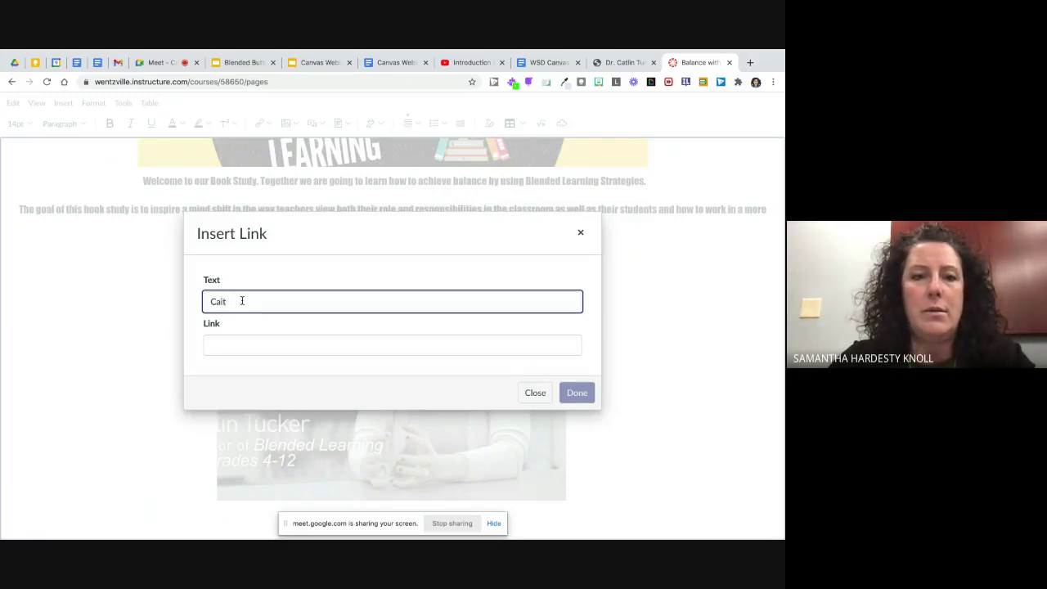
{"action": "type", "text": "tlin Tuc"}
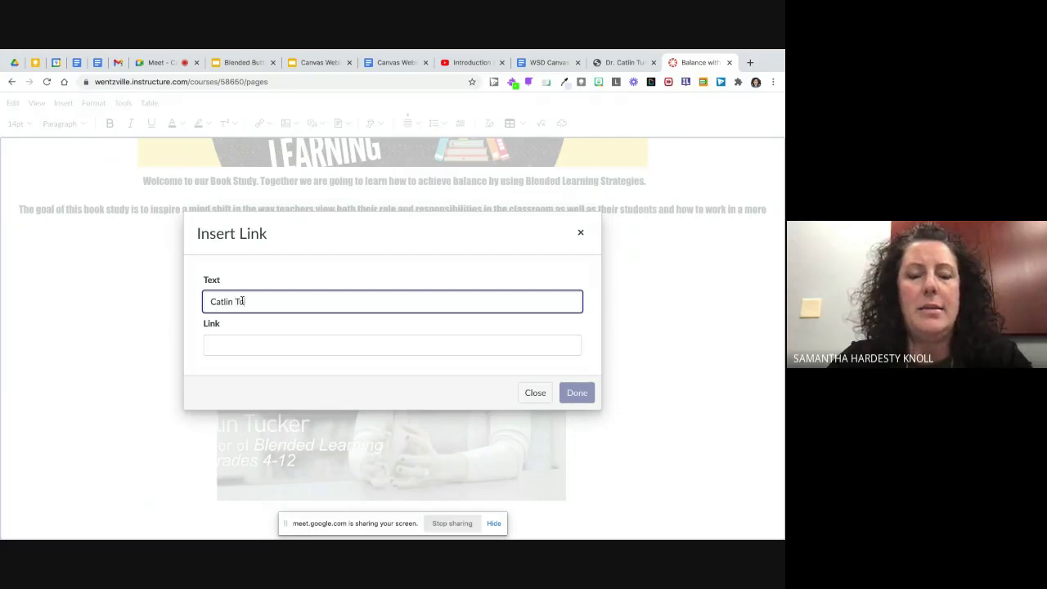
{"action": "type", "text": "ker"}
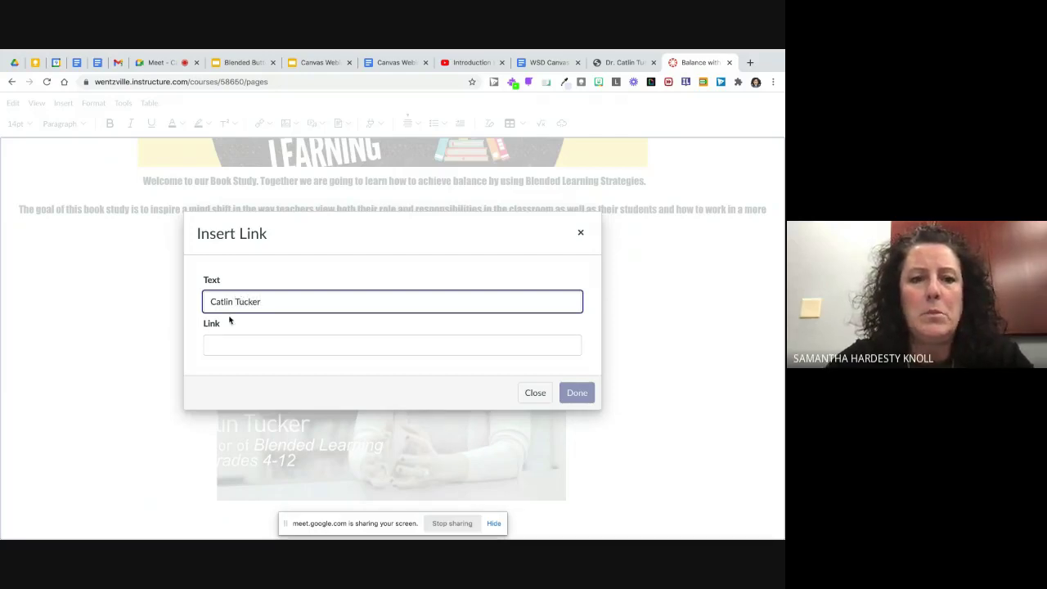
{"action": "left_click", "coordinate": [228, 338]}
{"action": "key", "text": "ctrl+v"}
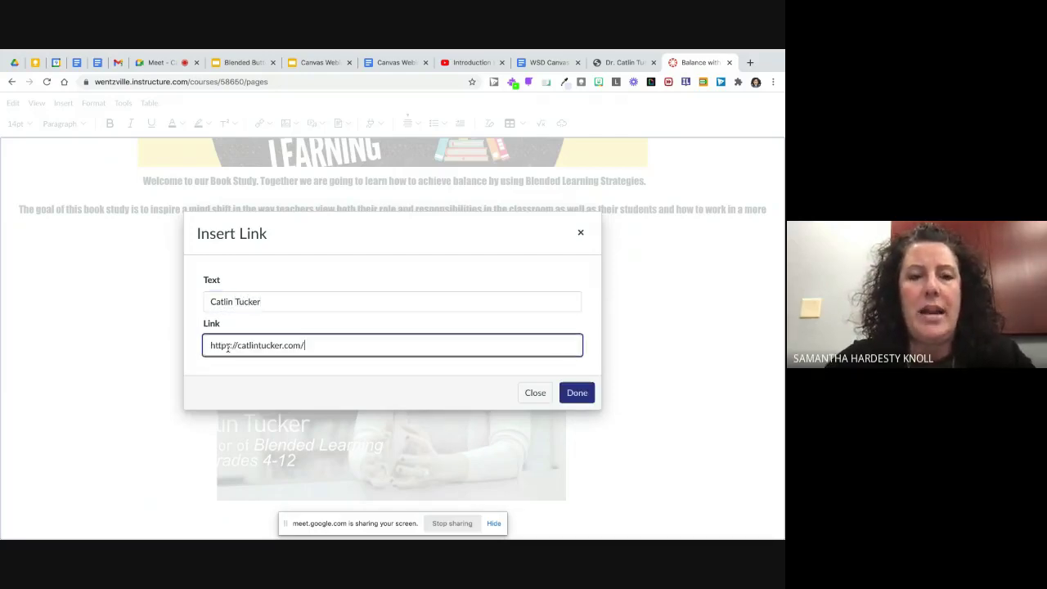
{"action": "left_click", "coordinate": [578, 398]}
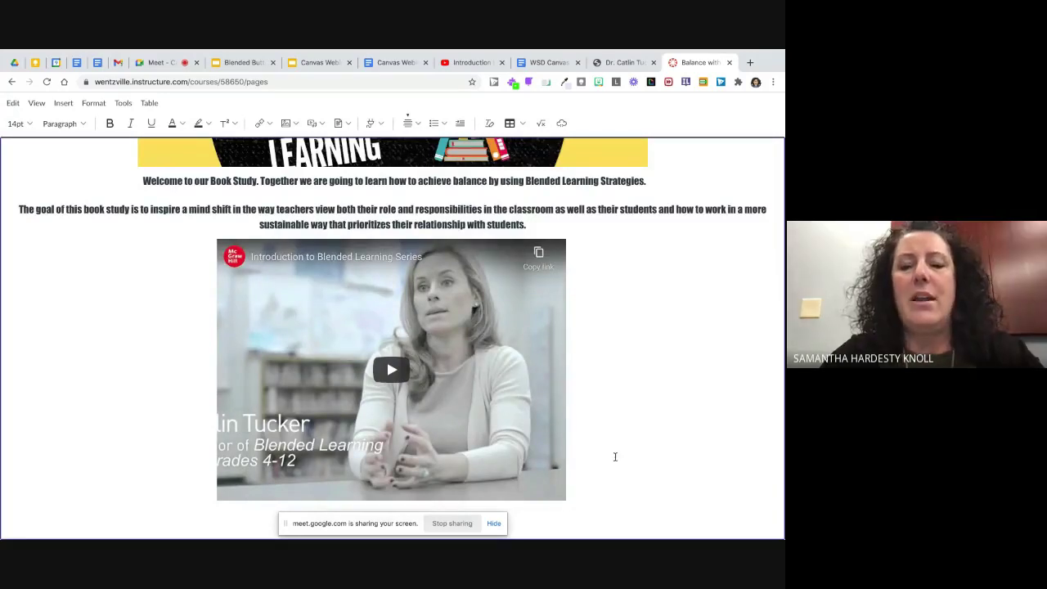
{"action": "scroll", "coordinate": [564, 505], "scroll_direction": "down", "scroll_amount": 1}
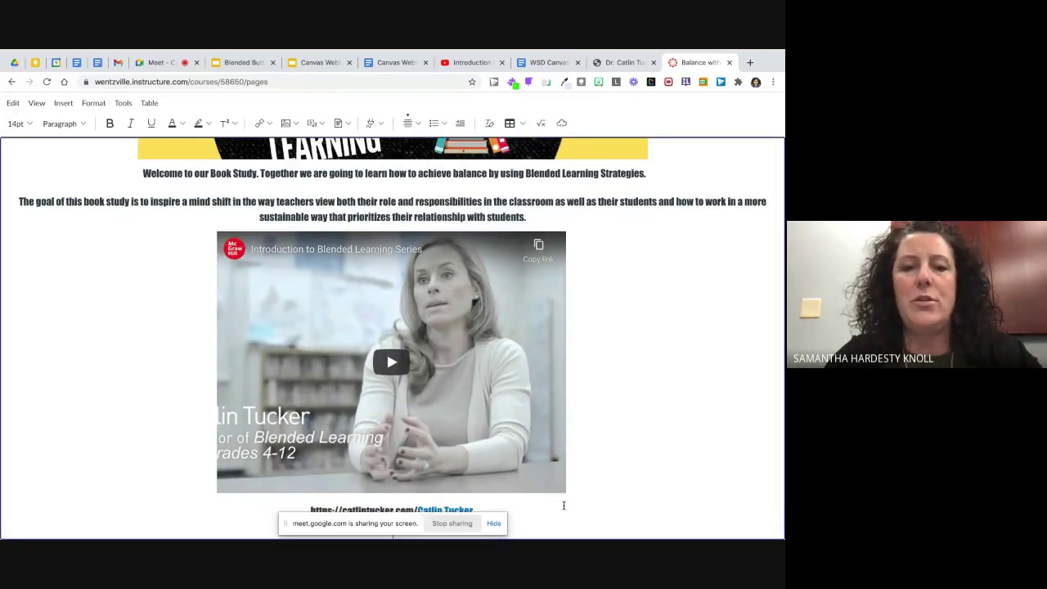
{"action": "scroll", "coordinate": [622, 444], "scroll_direction": "down", "scroll_amount": 1}
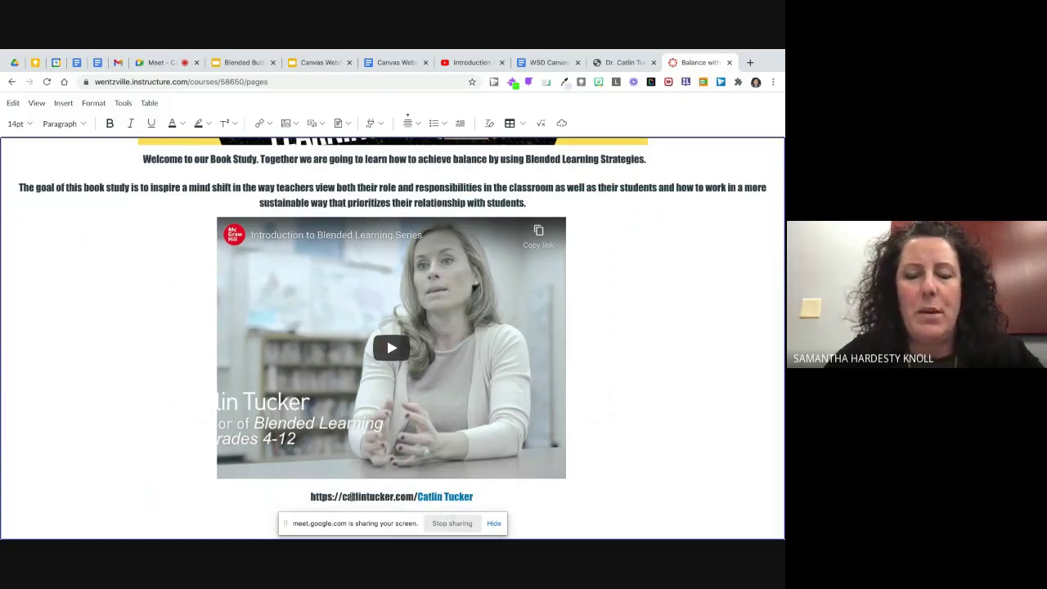
{"action": "left_click", "coordinate": [489, 498]}
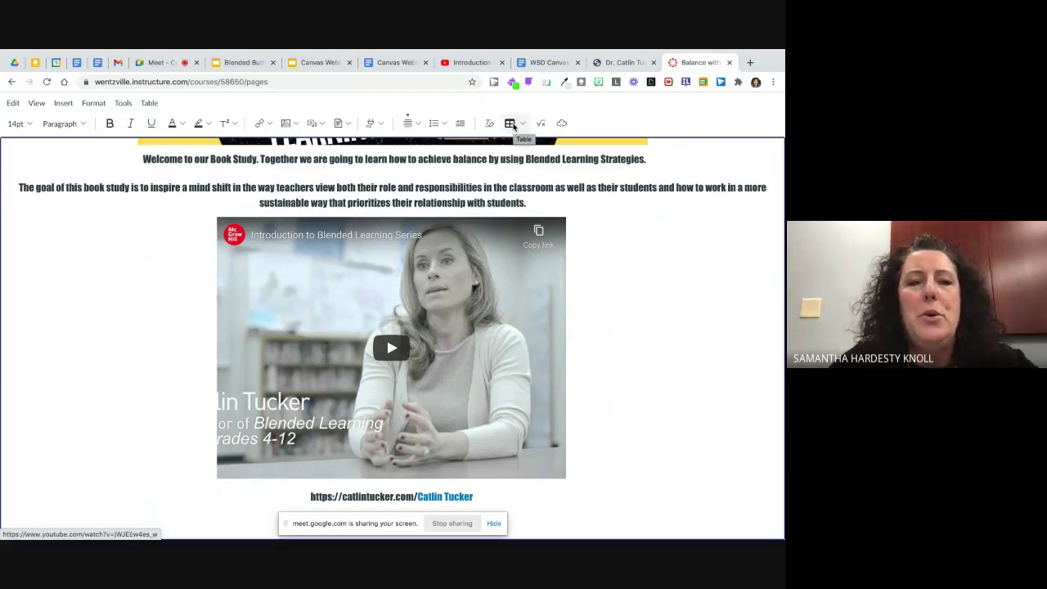
Step: Insert a four-column, two-row table below the embedded video
{"action": "left_click", "coordinate": [57, 103]}
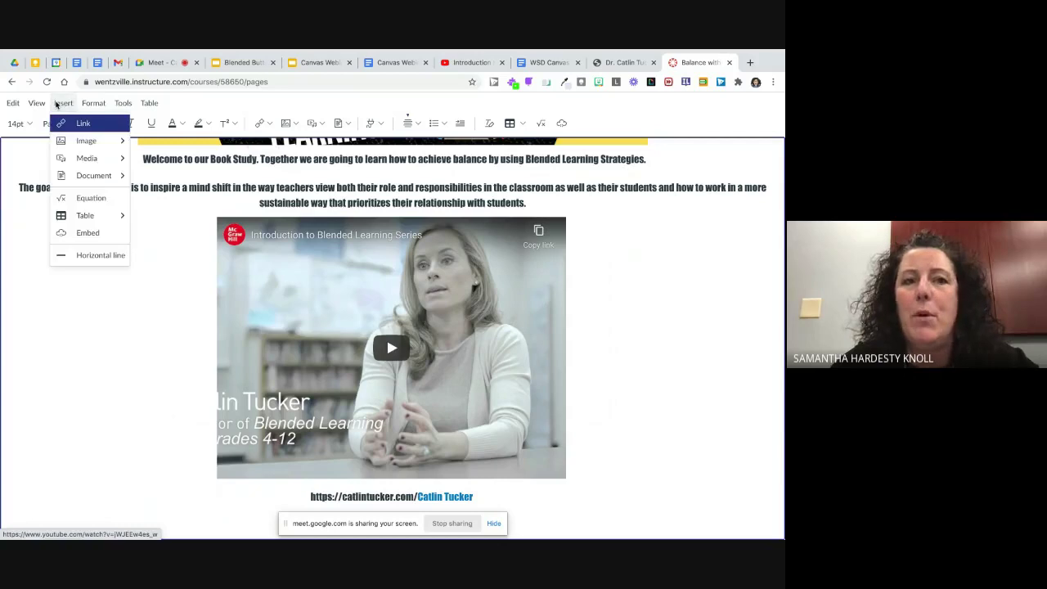
{"action": "mouse_move", "coordinate": [94, 216]}
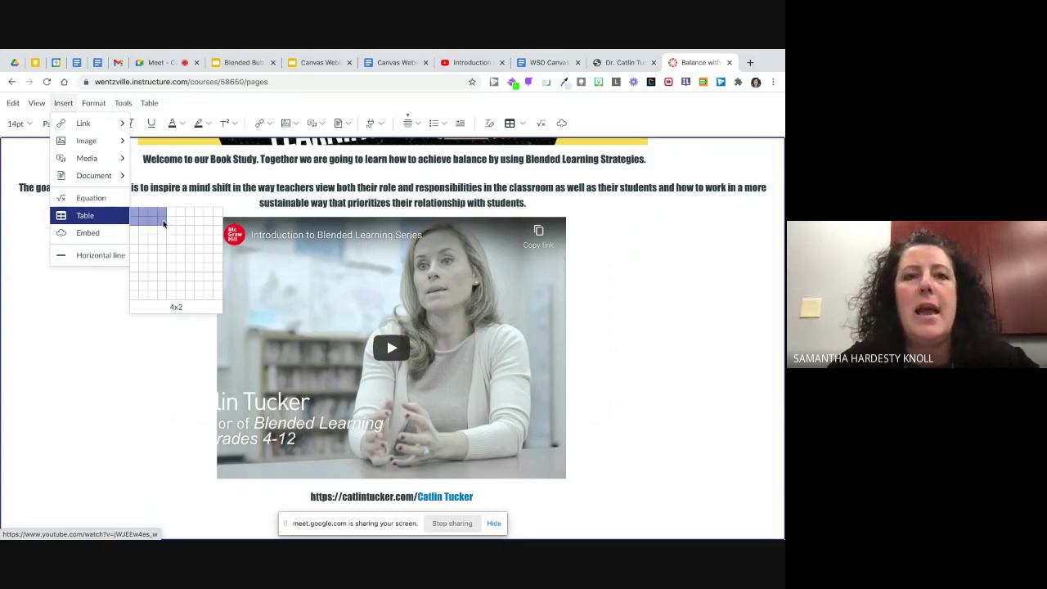
{"action": "left_click", "coordinate": [163, 223]}
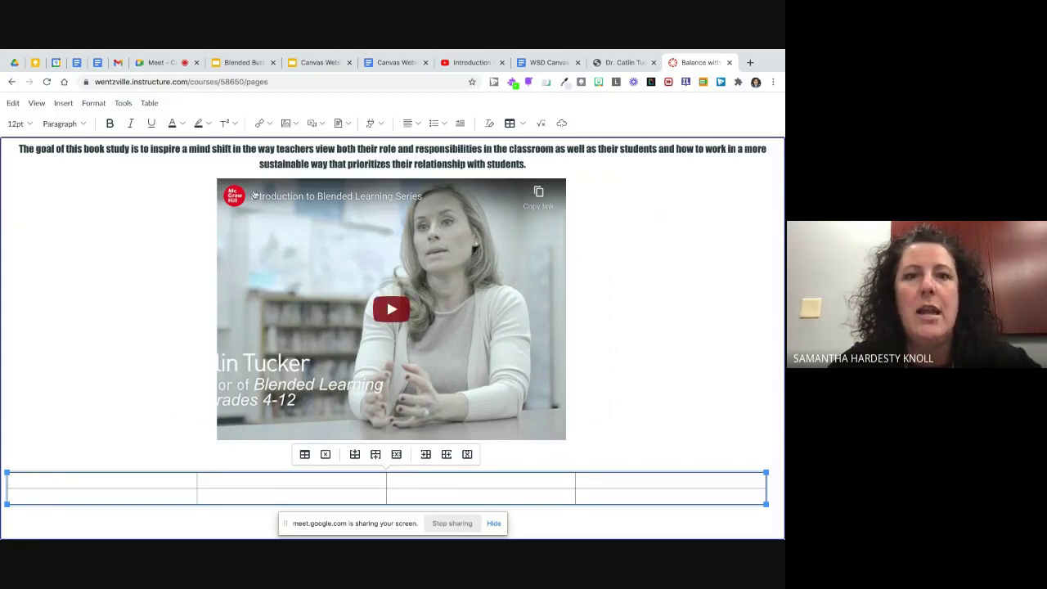
Step: Upload Blended Buttons (9).png into the table's first cell with alt text 'Week 1'
{"action": "left_click", "coordinate": [295, 124]}
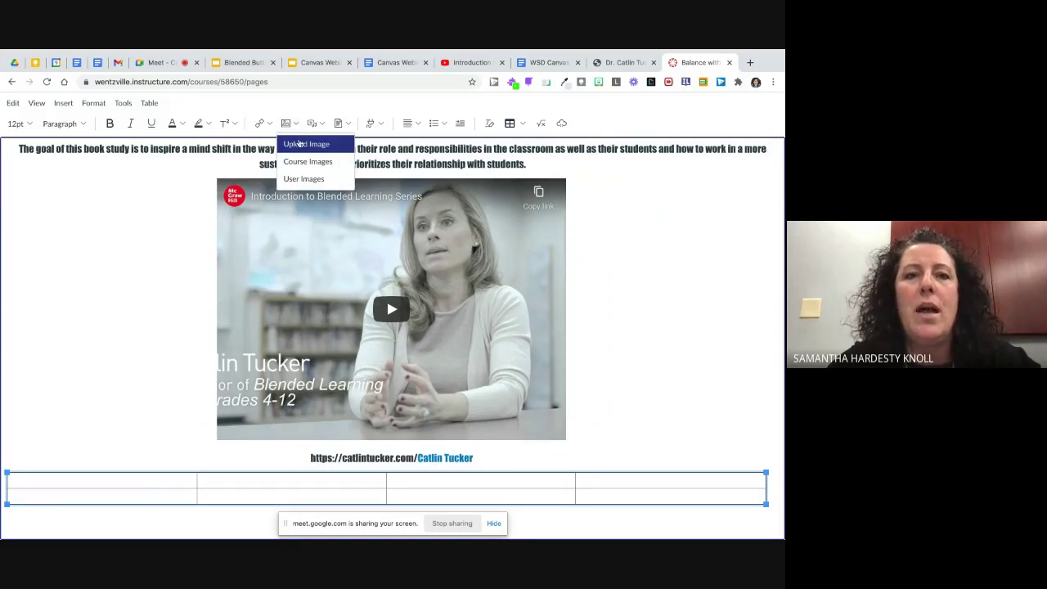
{"action": "left_click", "coordinate": [300, 145]}
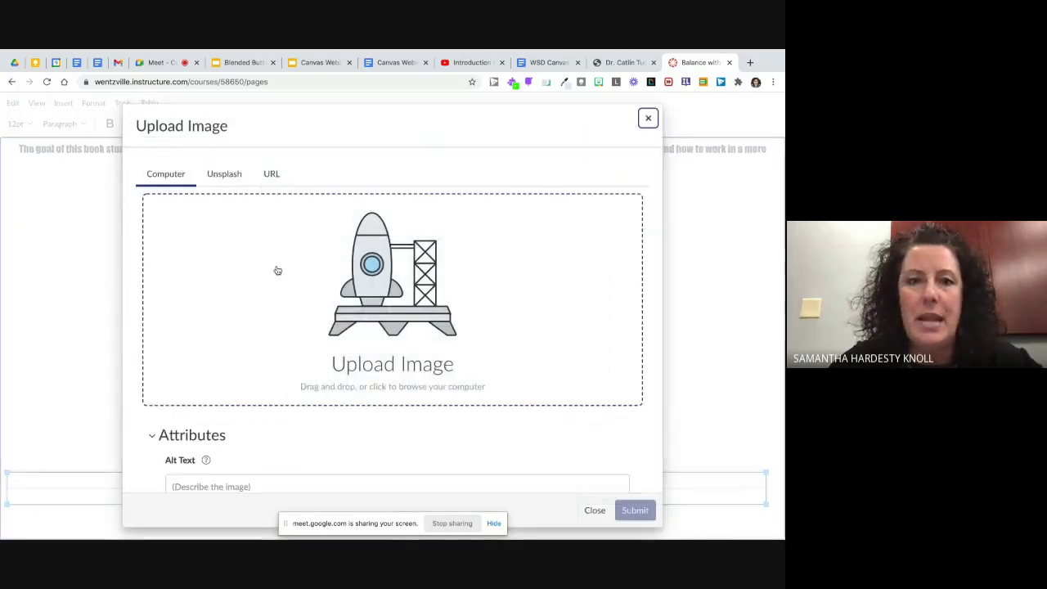
{"action": "left_click", "coordinate": [382, 278]}
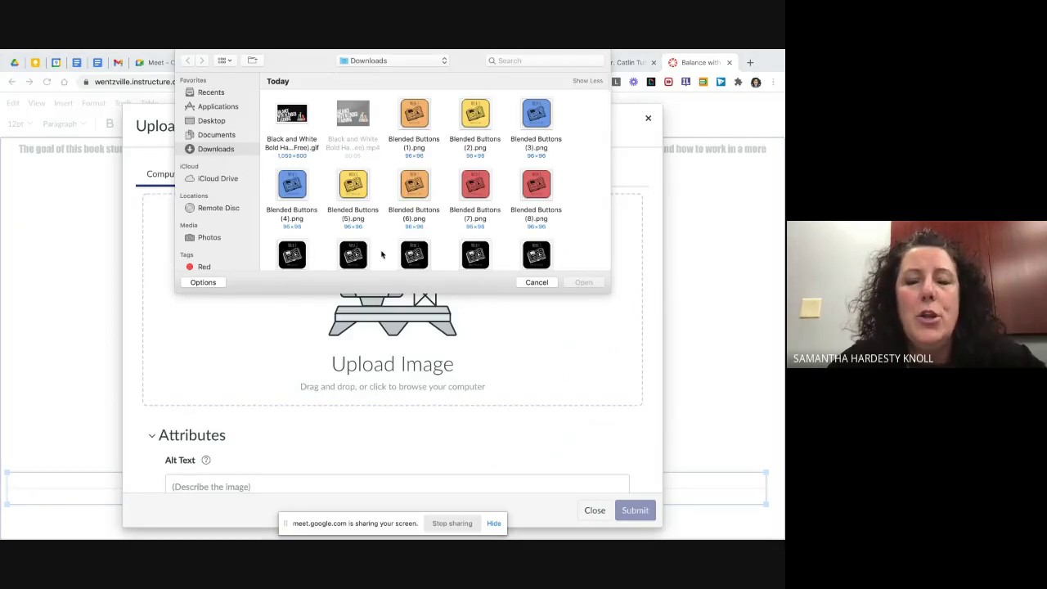
{"action": "scroll", "coordinate": [381, 255], "scroll_direction": "down", "scroll_amount": 3}
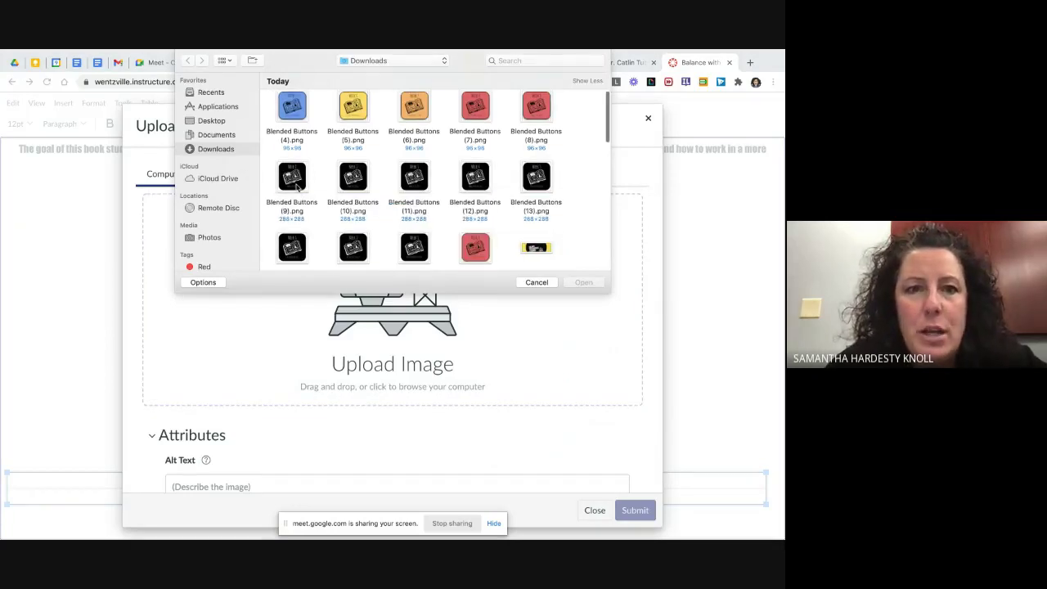
{"action": "left_click", "coordinate": [296, 185]}
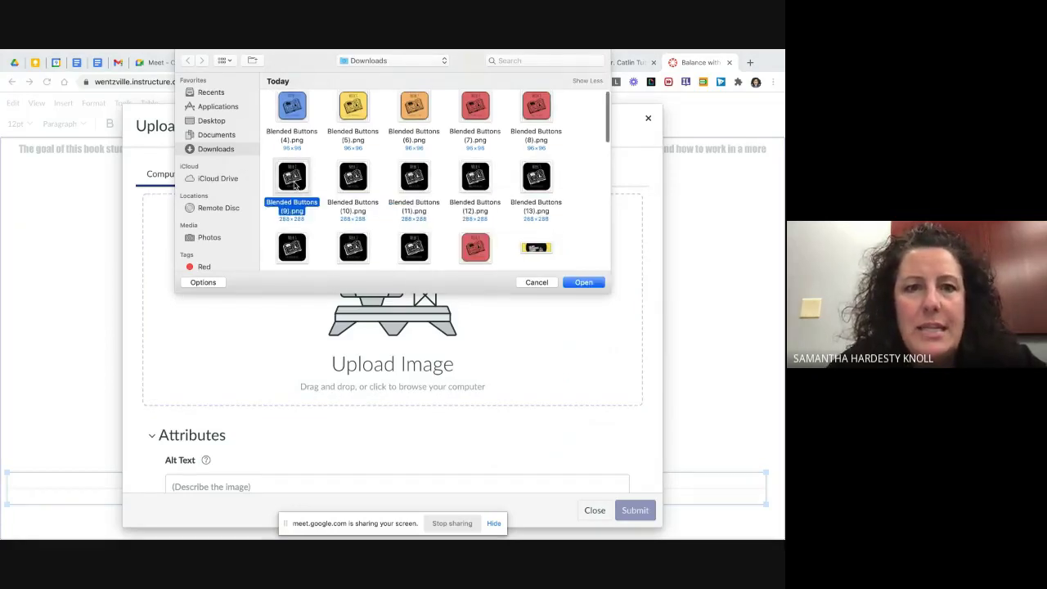
{"action": "left_click", "coordinate": [583, 282]}
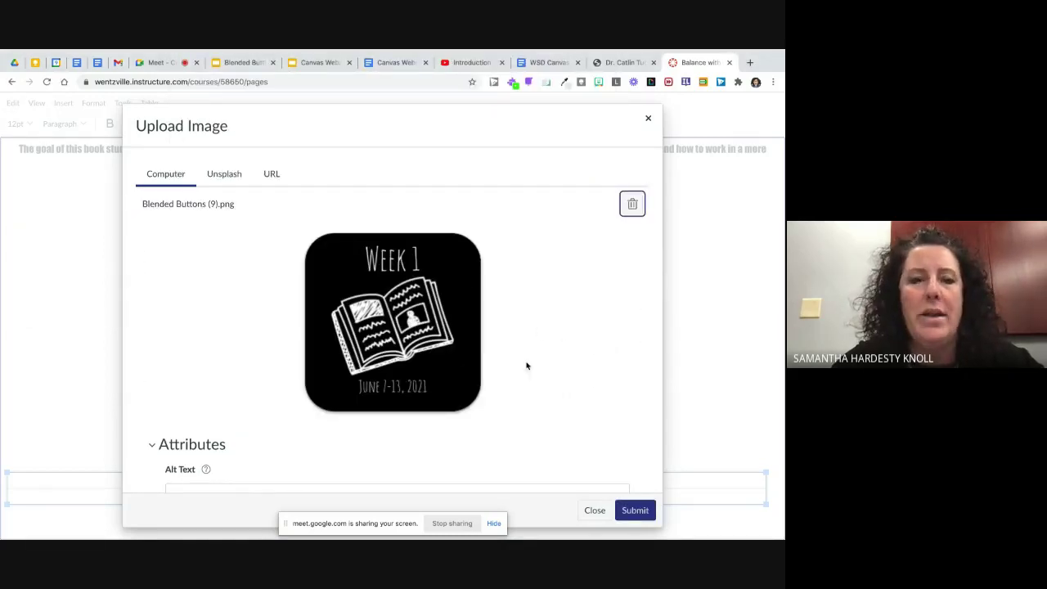
{"action": "scroll", "coordinate": [573, 356], "scroll_direction": "down", "scroll_amount": 2}
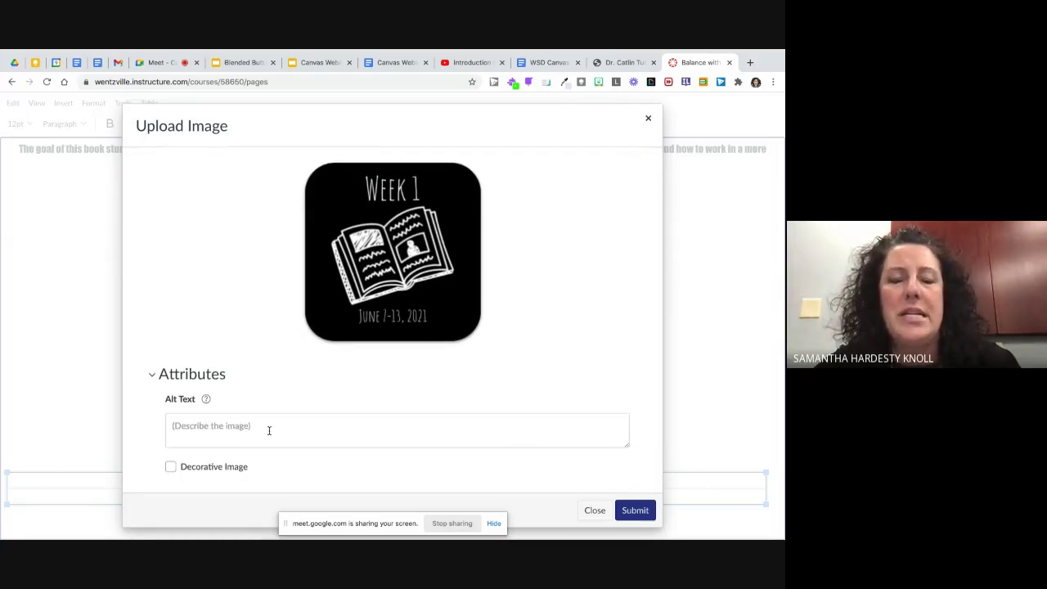
{"action": "left_click", "coordinate": [222, 427]}
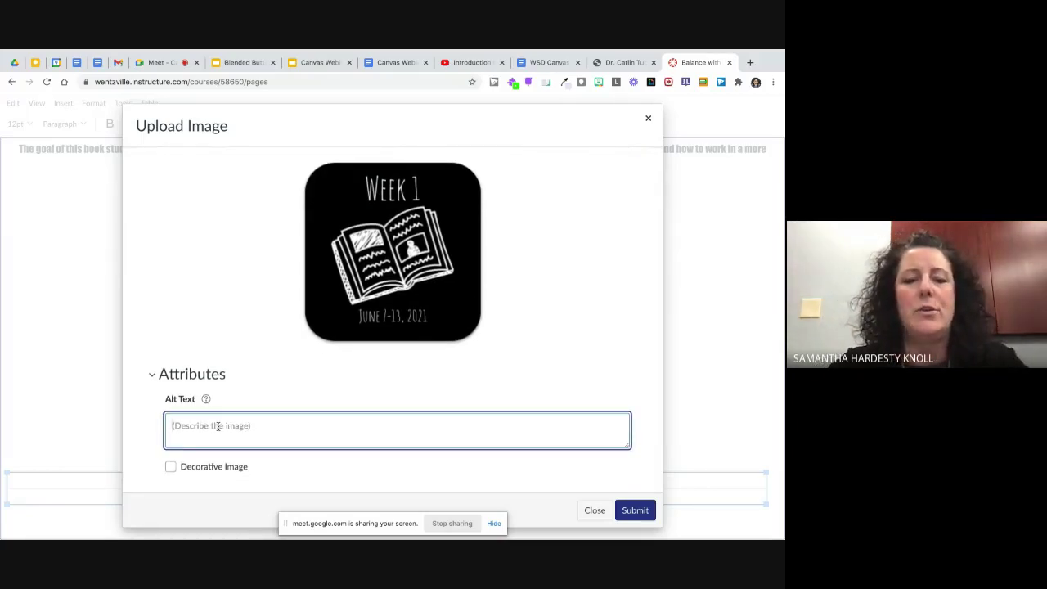
{"action": "type", "text": "Week 1"}
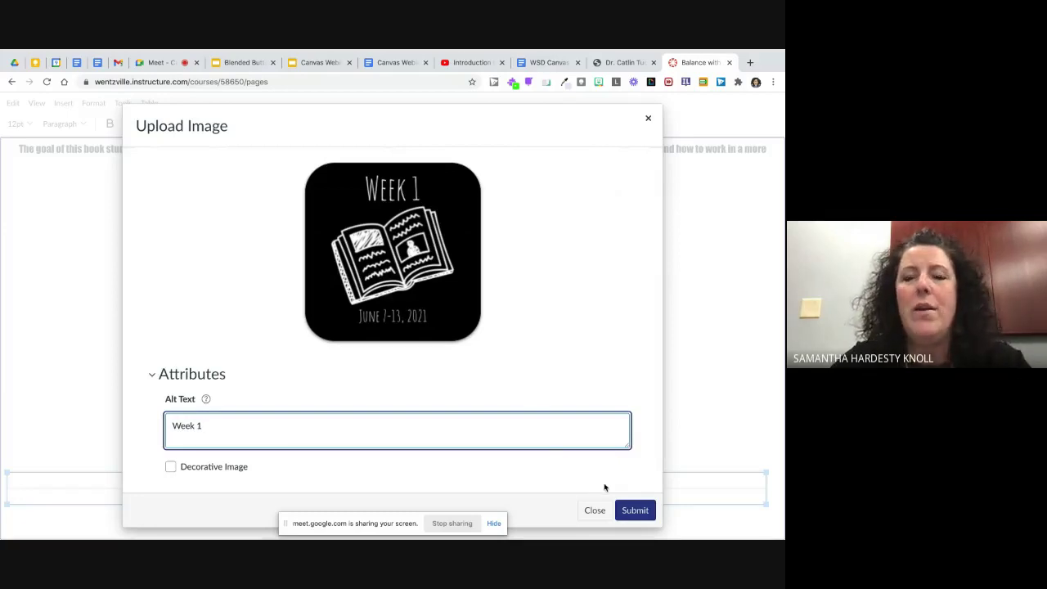
{"action": "left_click", "coordinate": [637, 511]}
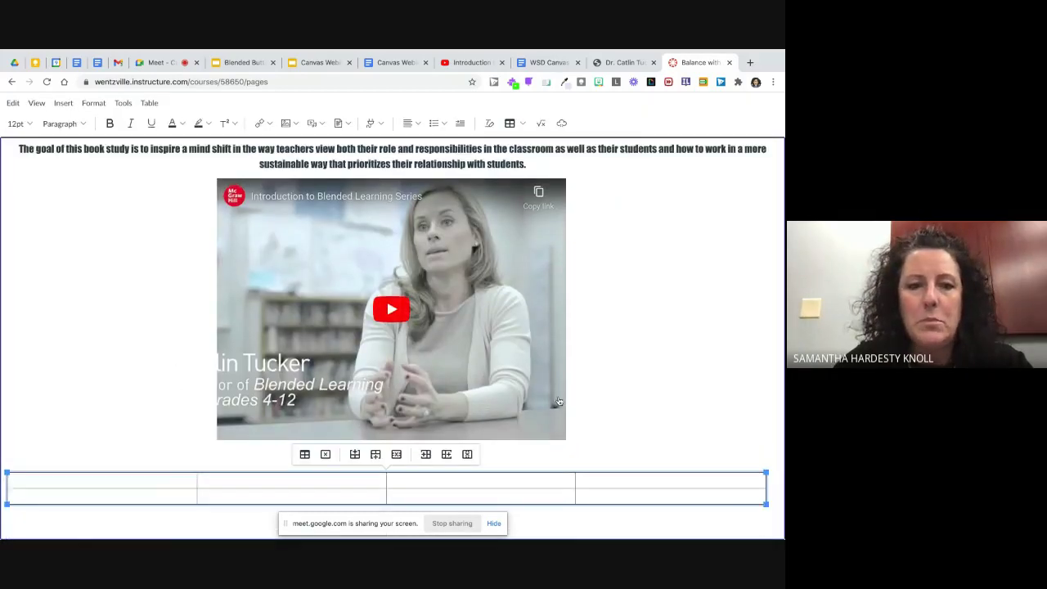
{"action": "scroll", "coordinate": [141, 424], "scroll_direction": "down", "scroll_amount": 1}
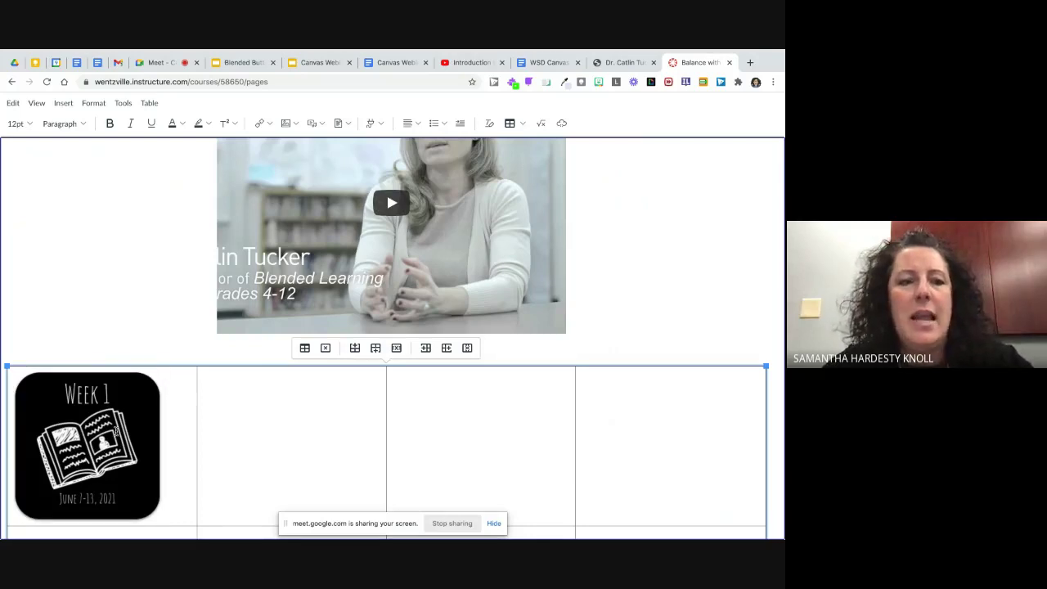
{"action": "left_click", "coordinate": [156, 408]}
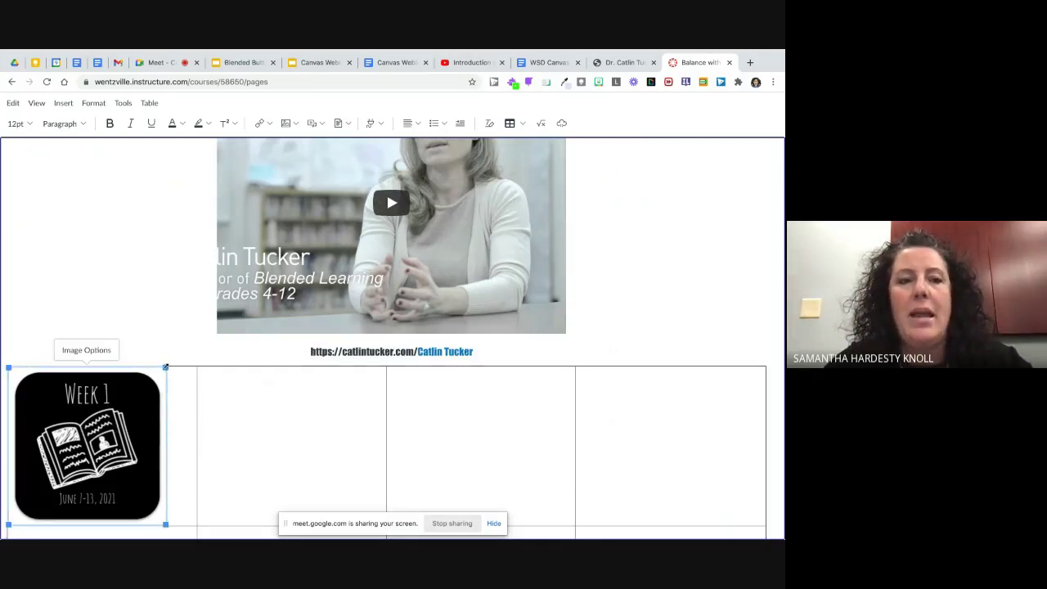
Step: Change the Week 1 image width from 288 to 200 pixels in Image Options
{"action": "left_click", "coordinate": [86, 350]}
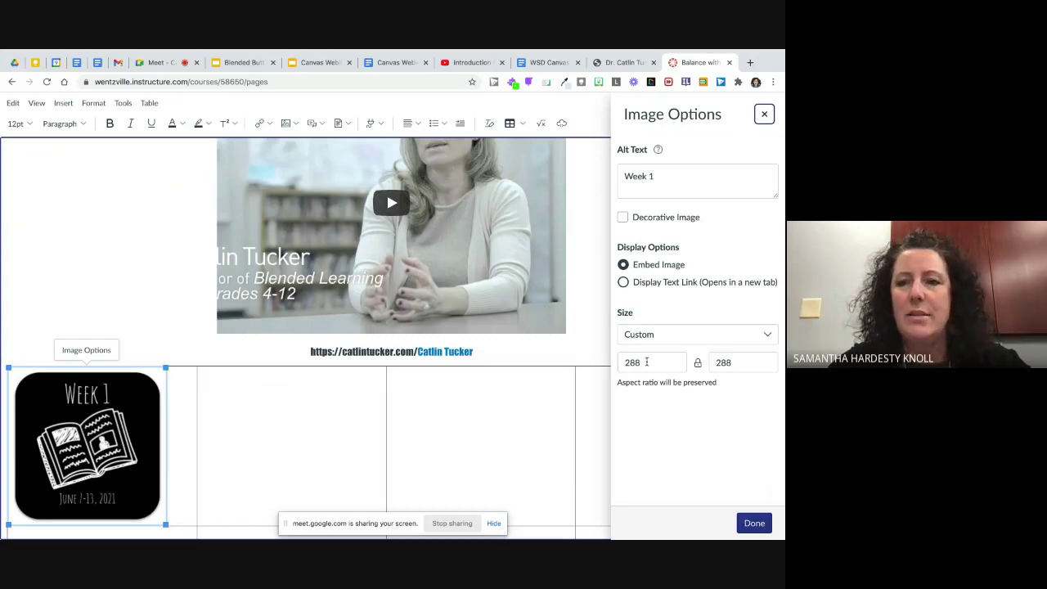
{"action": "left_click_drag", "start_coordinate": [646, 361], "coordinate": [618, 365]}
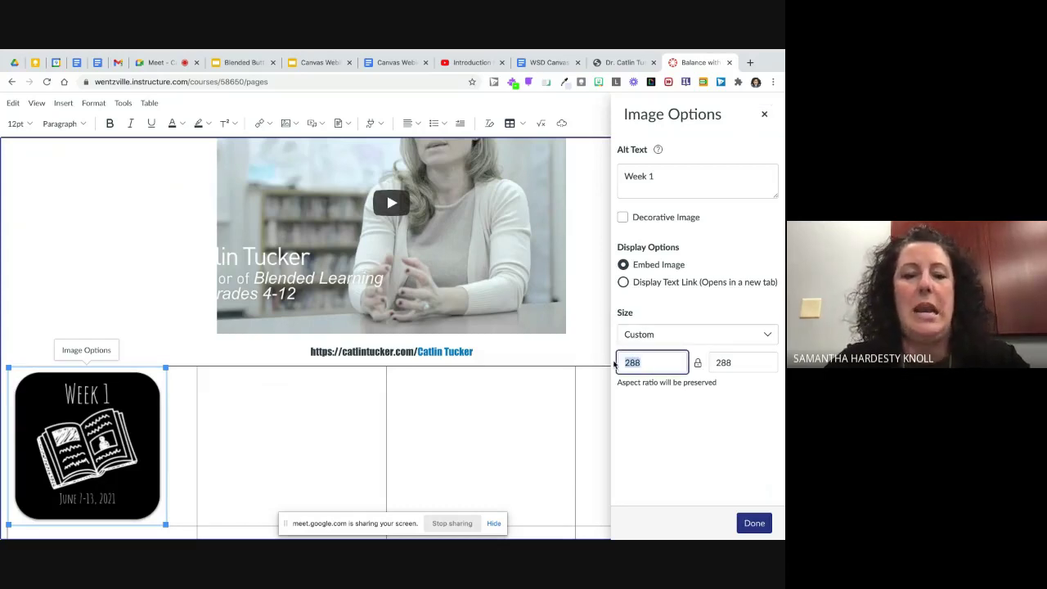
{"action": "type", "text": "200"}
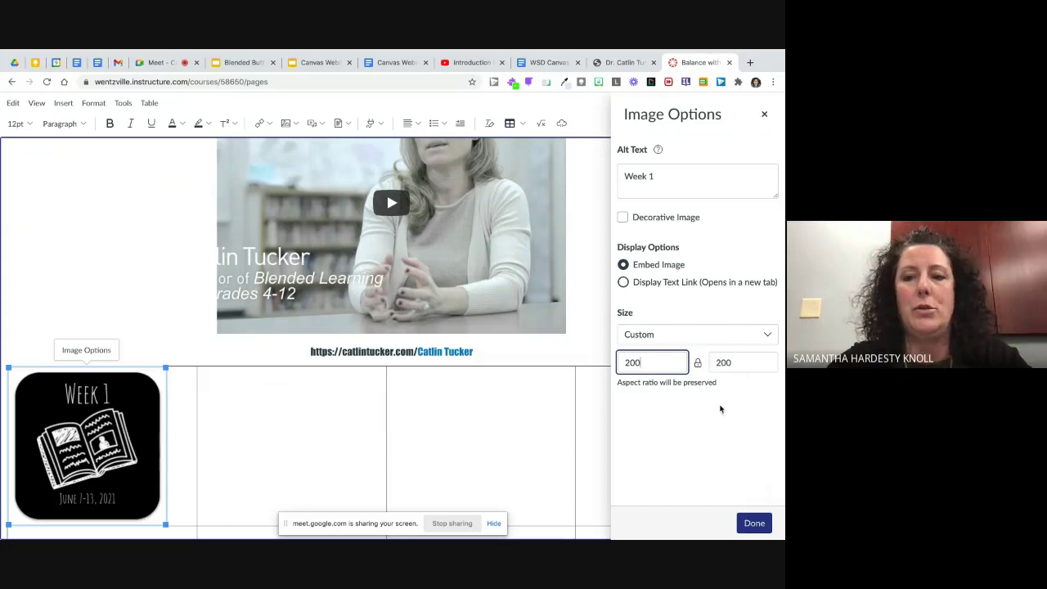
{"action": "left_click", "coordinate": [748, 522]}
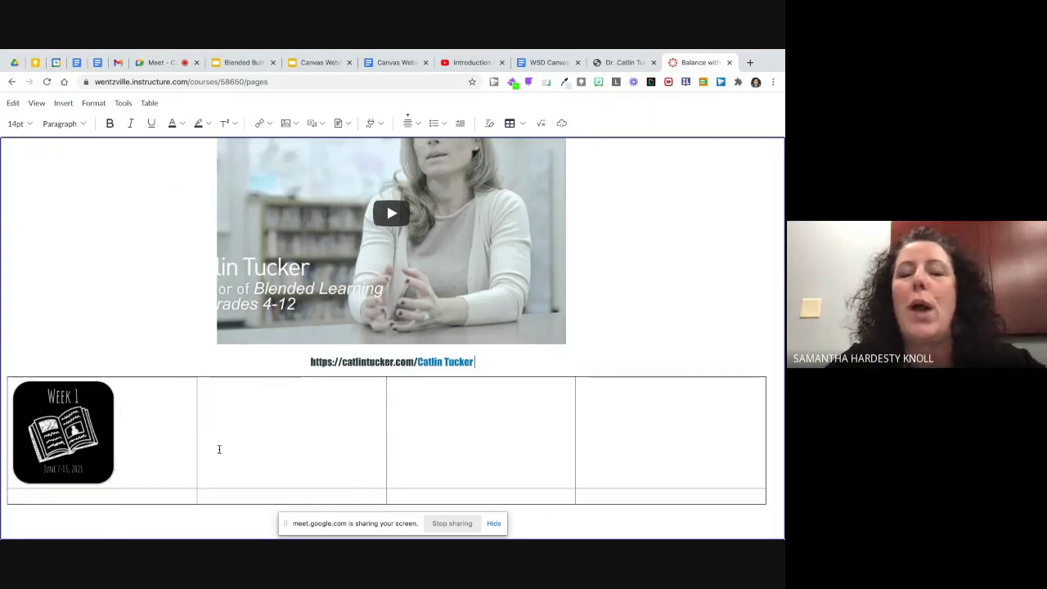
Step: Align the Week 1 image to the center of its table cell
{"action": "left_click", "coordinate": [74, 427]}
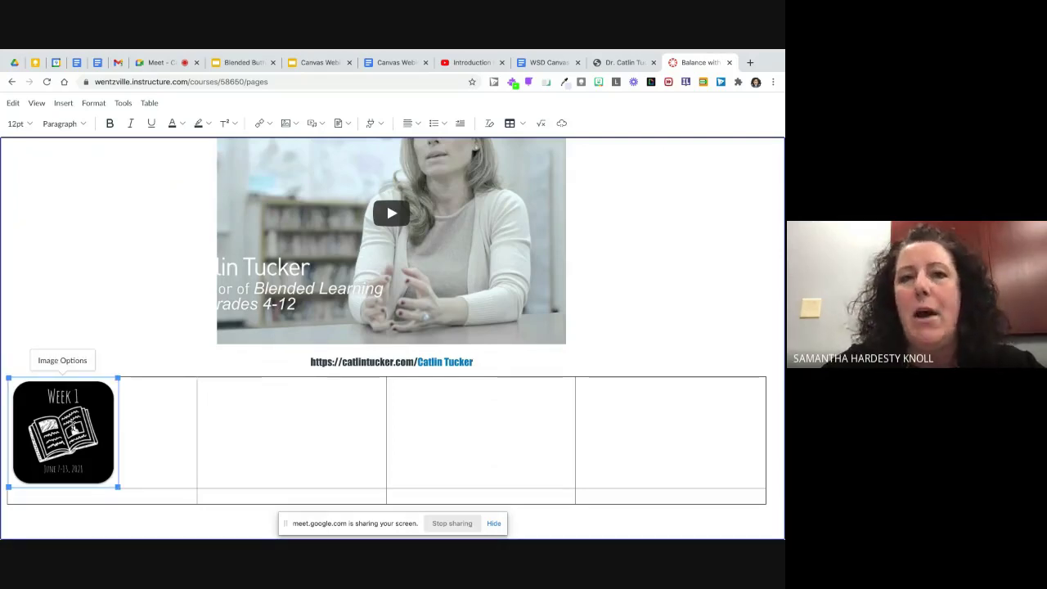
{"action": "left_click", "coordinate": [418, 124]}
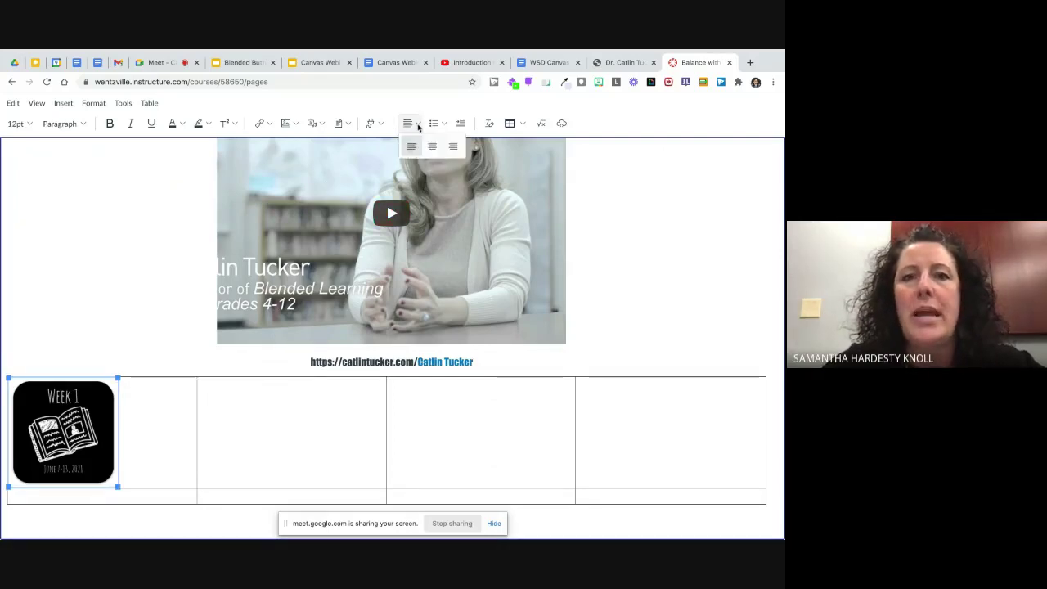
{"action": "left_click", "coordinate": [432, 145]}
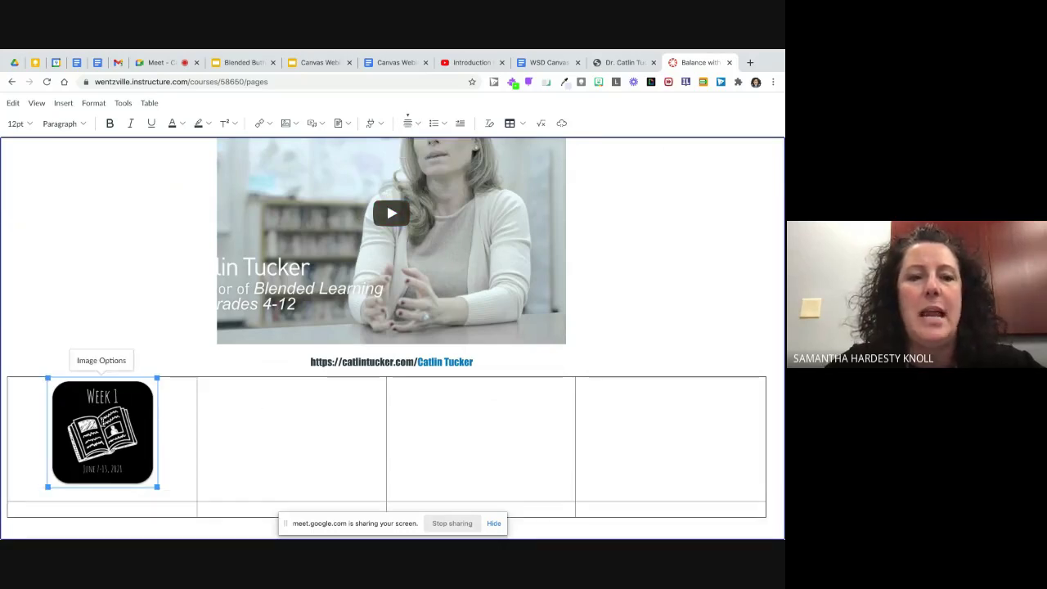
{"action": "left_click", "coordinate": [289, 409]}
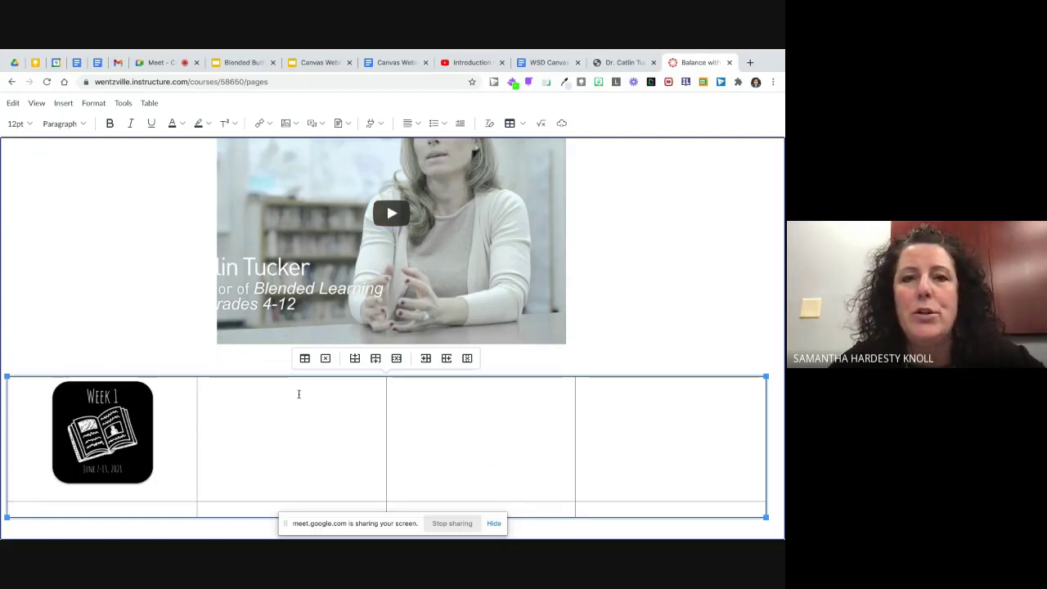
Step: Upload Blended Buttons (10).png into the table's second cell with alt text 'Week 2'
{"action": "left_click", "coordinate": [295, 123]}
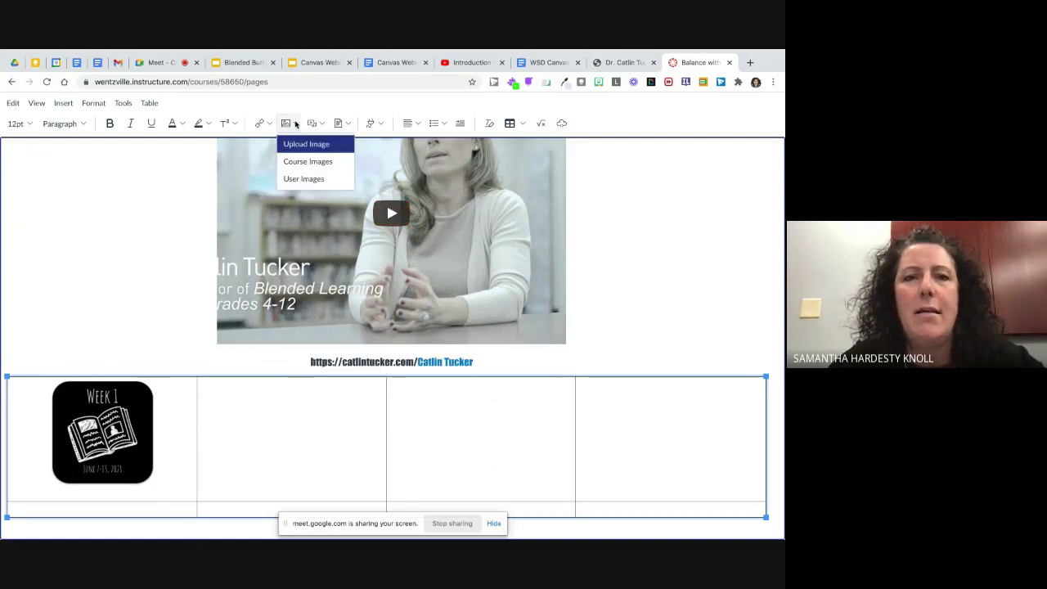
{"action": "left_click", "coordinate": [299, 146]}
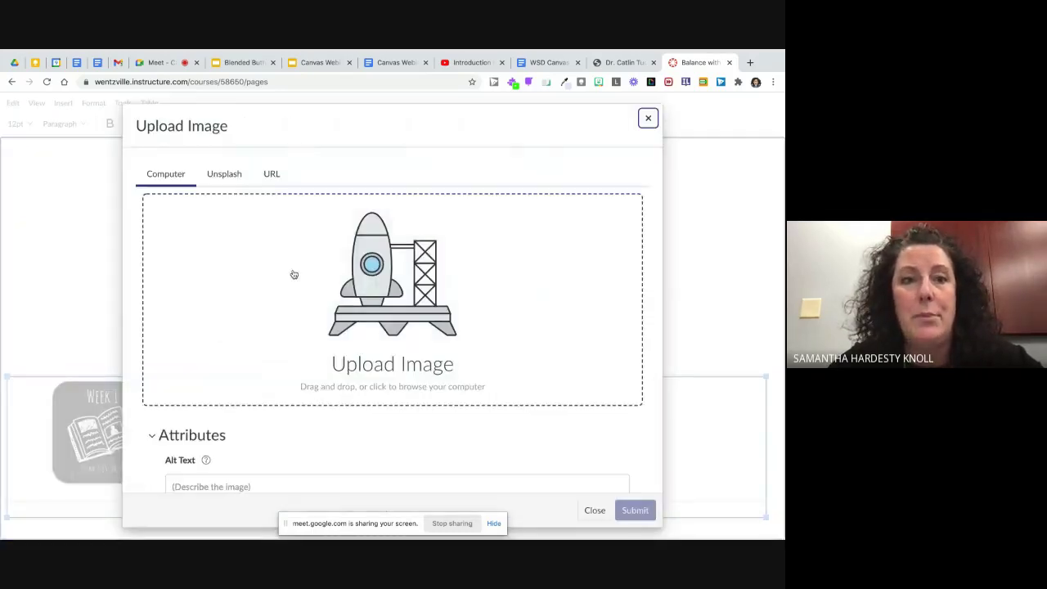
{"action": "left_click", "coordinate": [377, 294]}
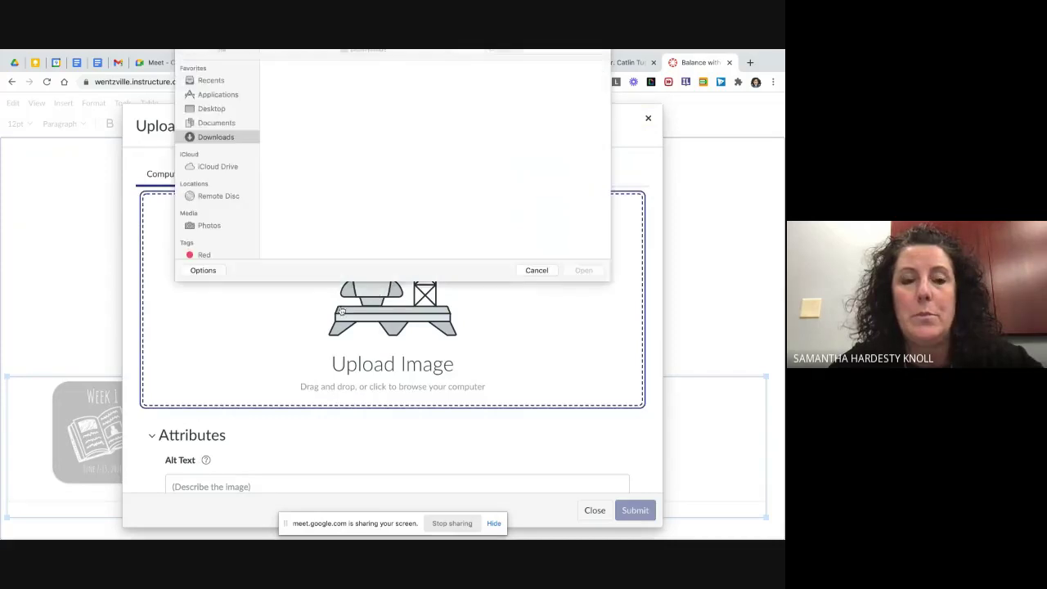
{"action": "scroll", "coordinate": [351, 254], "scroll_direction": "down", "scroll_amount": 2}
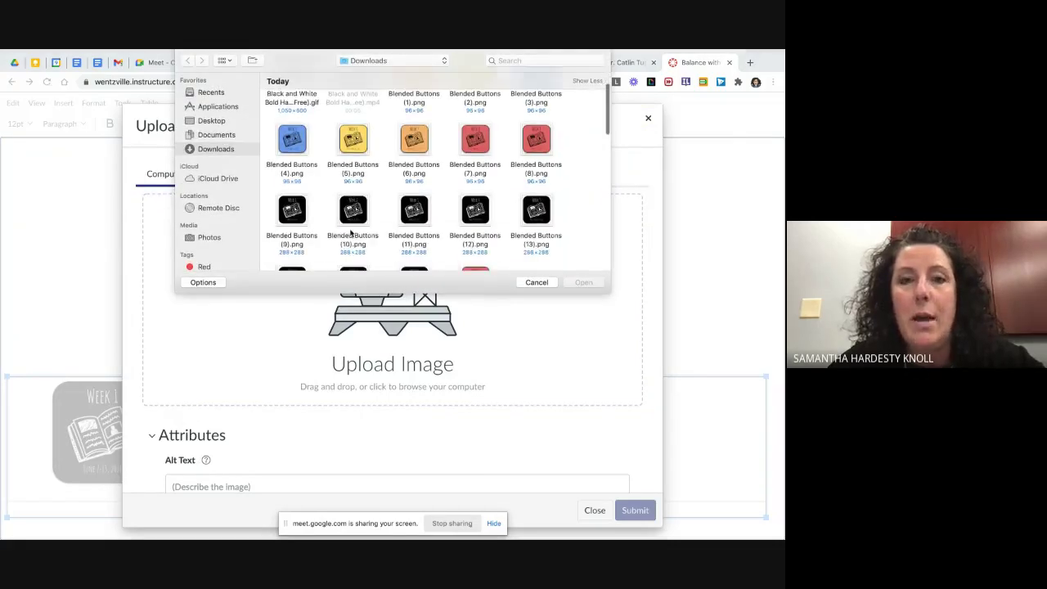
{"action": "left_click", "coordinate": [352, 211]}
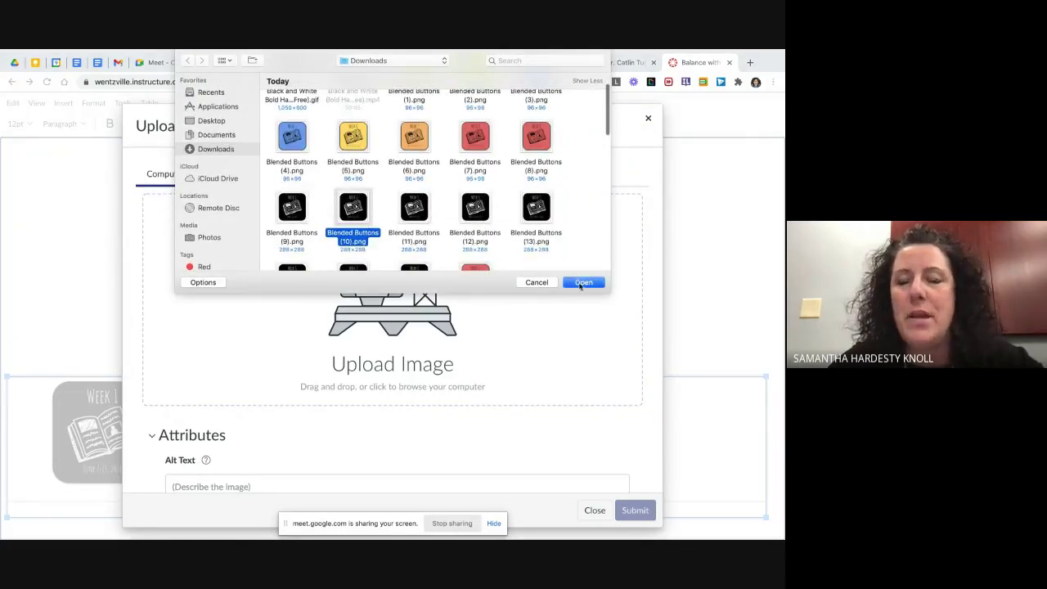
{"action": "left_click", "coordinate": [582, 283]}
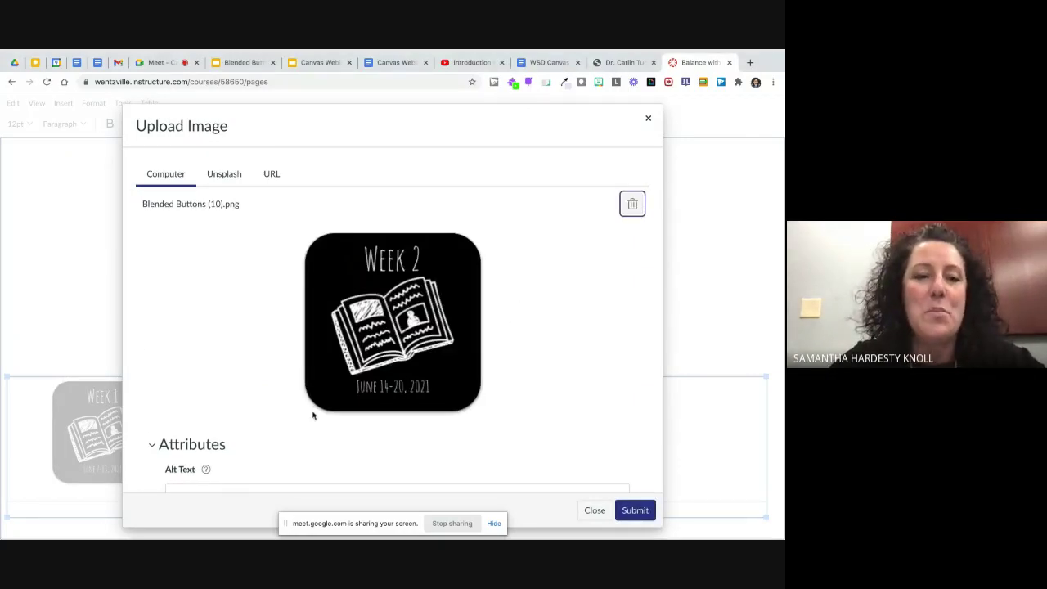
{"action": "scroll", "coordinate": [313, 413], "scroll_direction": "down", "scroll_amount": 2}
{"action": "left_click", "coordinate": [245, 434]}
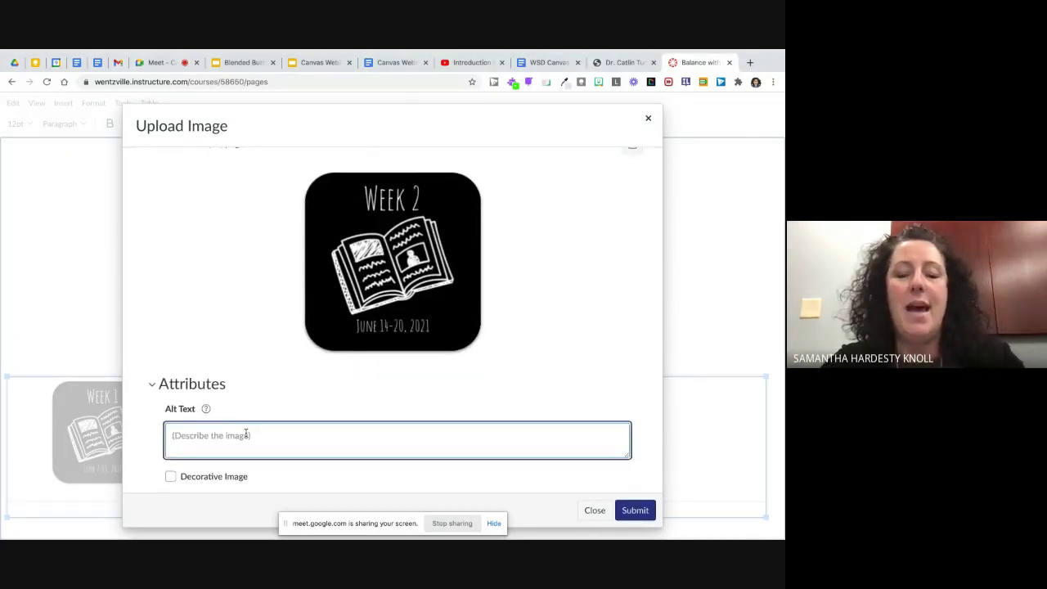
{"action": "type", "text": "Week 2"}
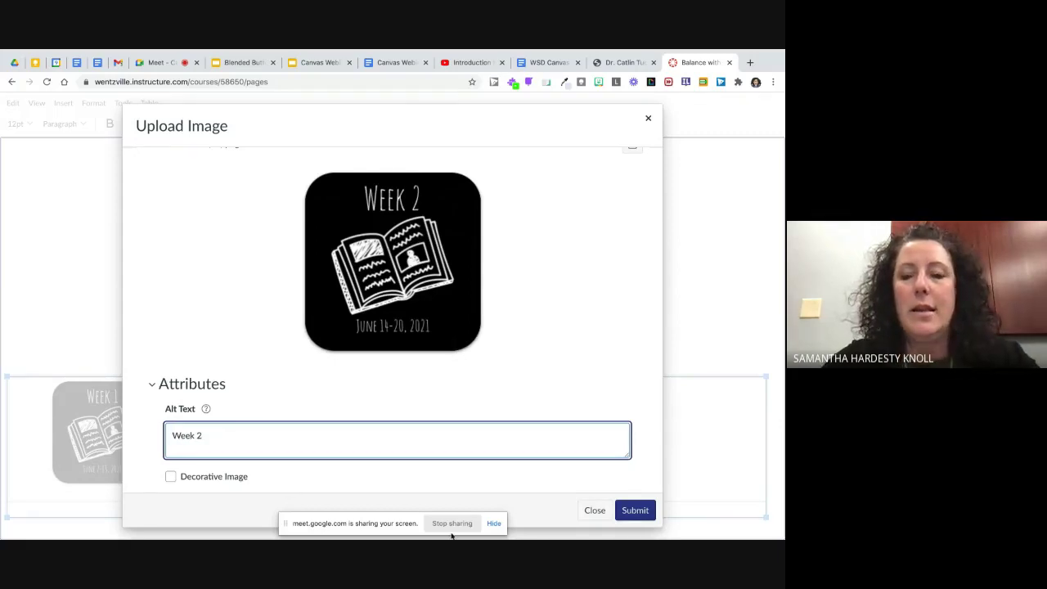
{"action": "left_click", "coordinate": [635, 509]}
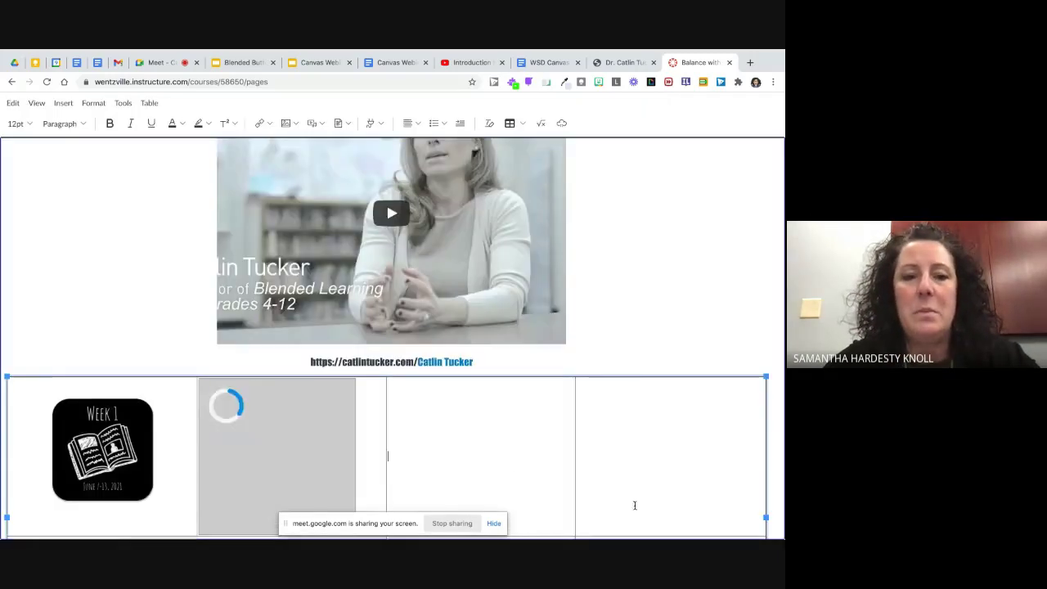
Step: Set the Week 2 image width to 200 pixels in Image Options
{"action": "left_click", "coordinate": [302, 434]}
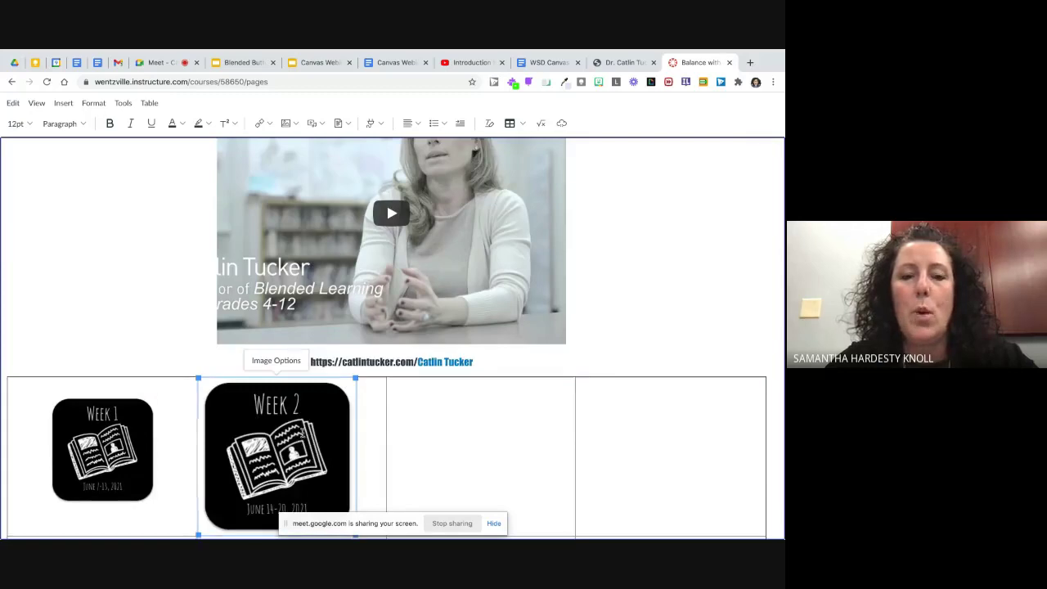
{"action": "left_click", "coordinate": [288, 365]}
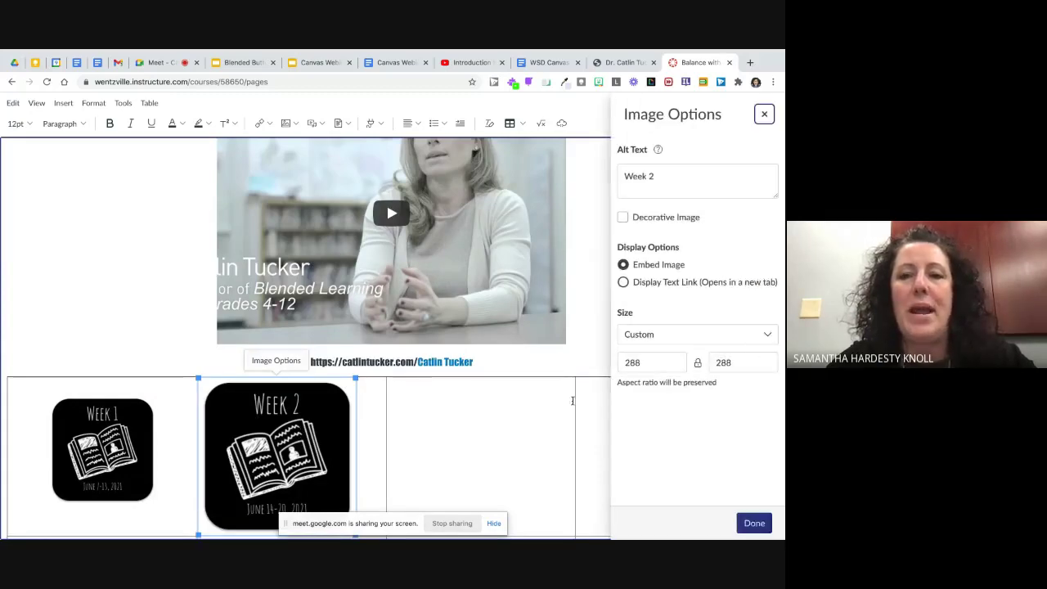
{"action": "left_click", "coordinate": [658, 361]}
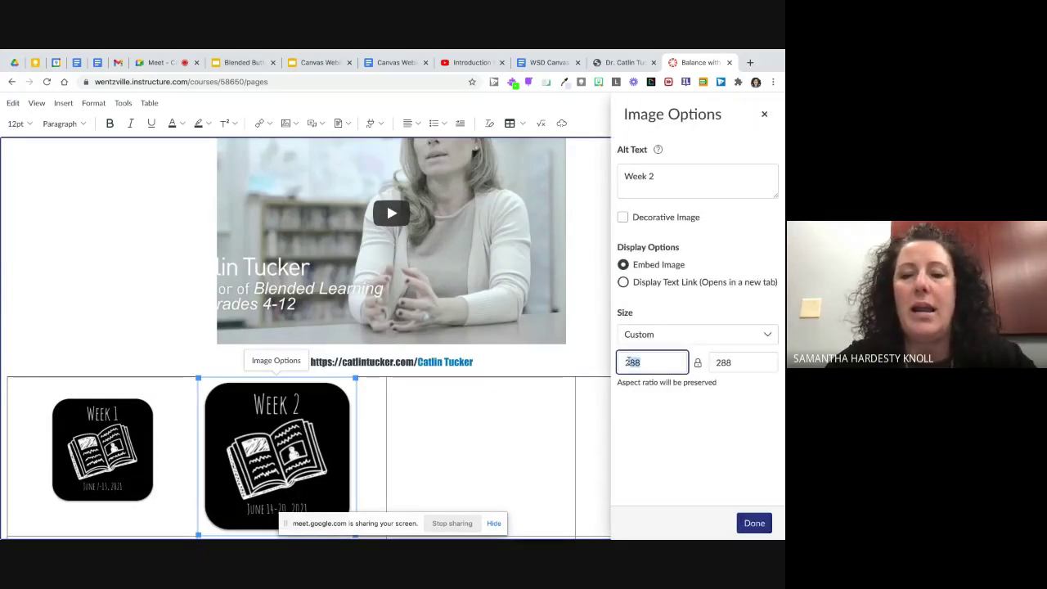
{"action": "type", "text": "200"}
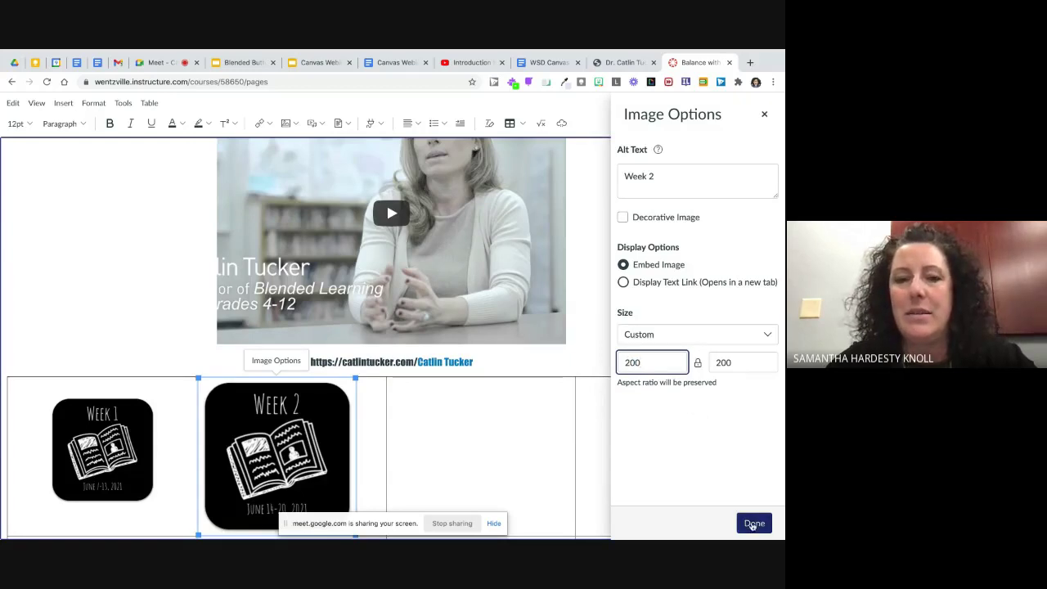
{"action": "left_click", "coordinate": [753, 521]}
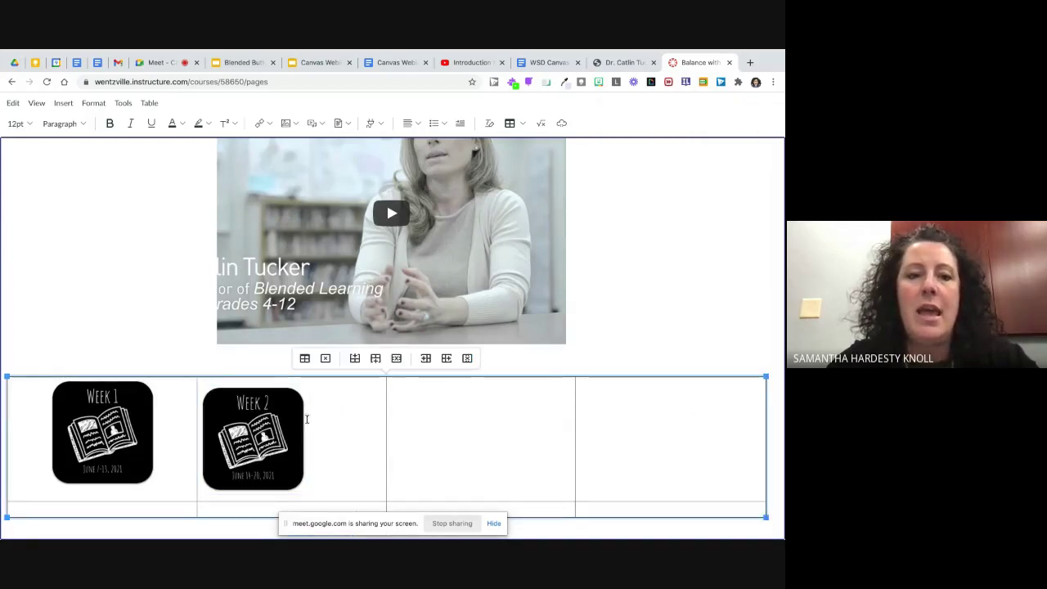
Step: Align the Week 2 image to the center of its cell
{"action": "left_click", "coordinate": [265, 421]}
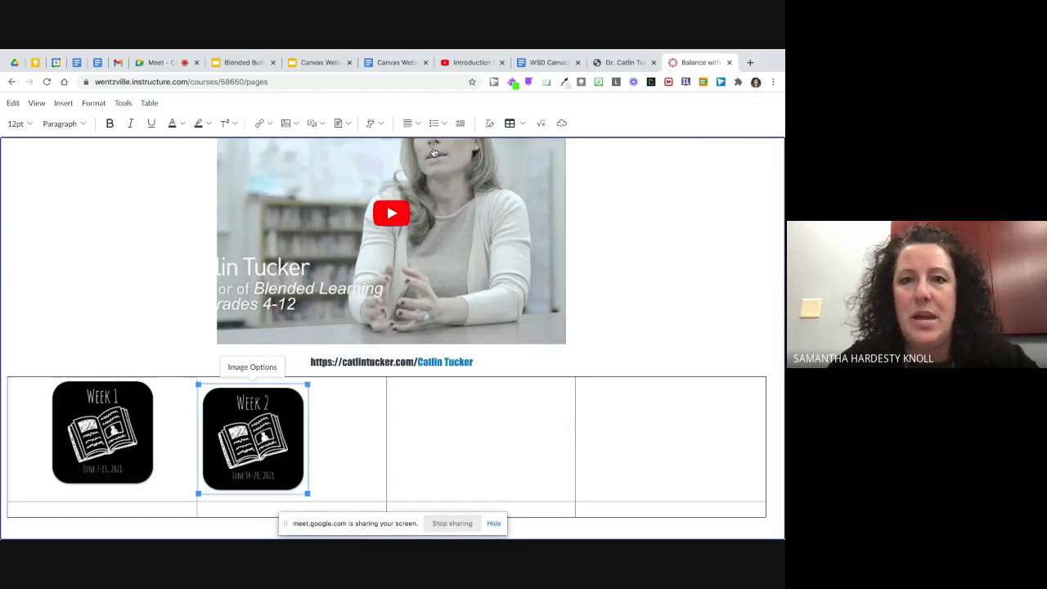
{"action": "left_click", "coordinate": [415, 123]}
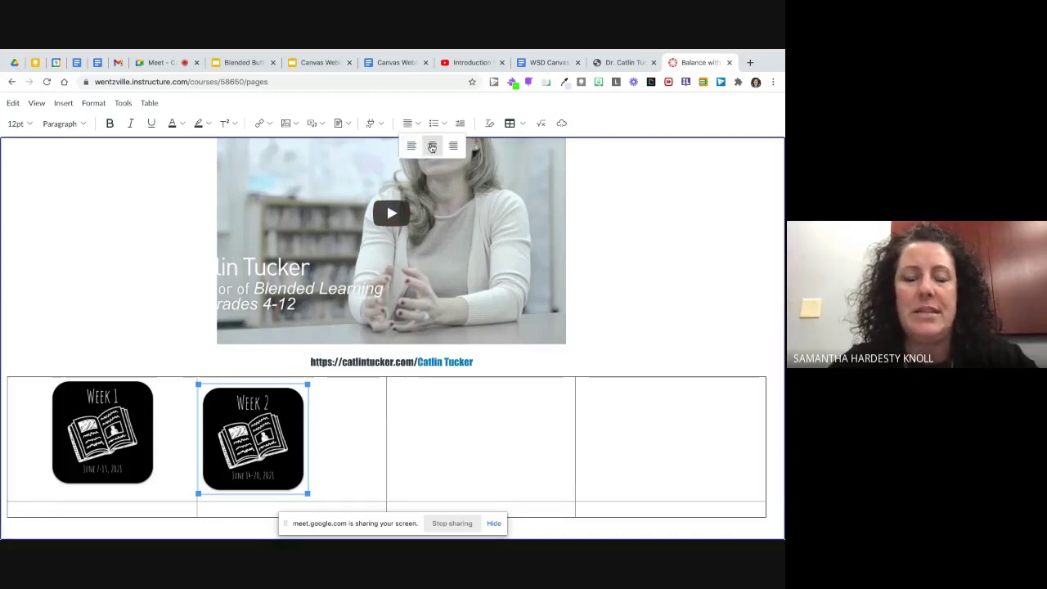
{"action": "left_click", "coordinate": [432, 146]}
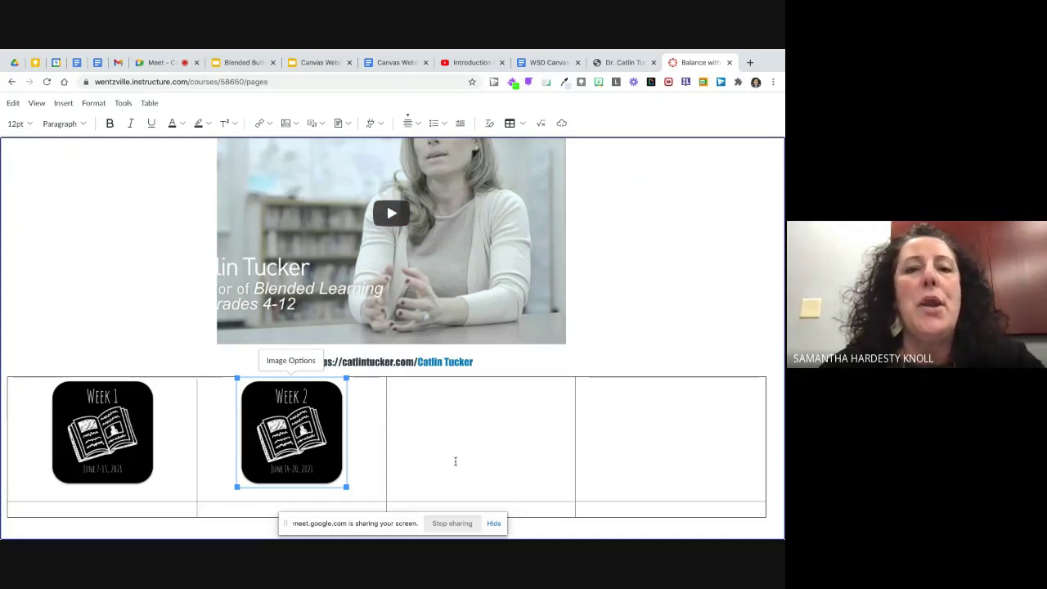
{"action": "scroll", "coordinate": [456, 461], "scroll_direction": "up", "scroll_amount": 3}
{"action": "scroll", "coordinate": [456, 461], "scroll_direction": "up", "scroll_amount": 2}
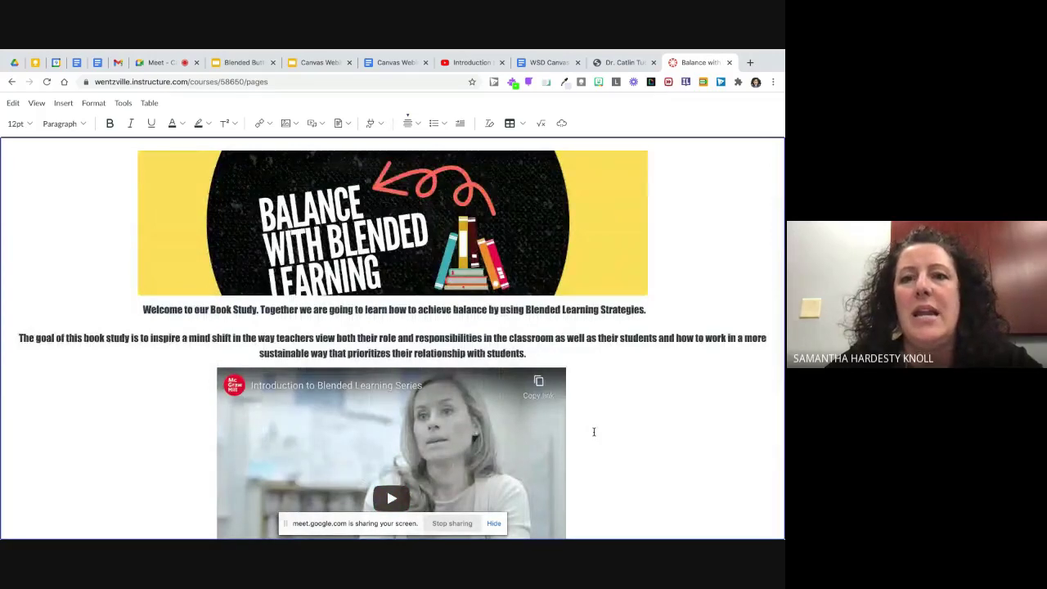
{"action": "scroll", "coordinate": [594, 432], "scroll_direction": "down", "scroll_amount": 3}
{"action": "scroll", "coordinate": [594, 432], "scroll_direction": "up", "scroll_amount": 1}
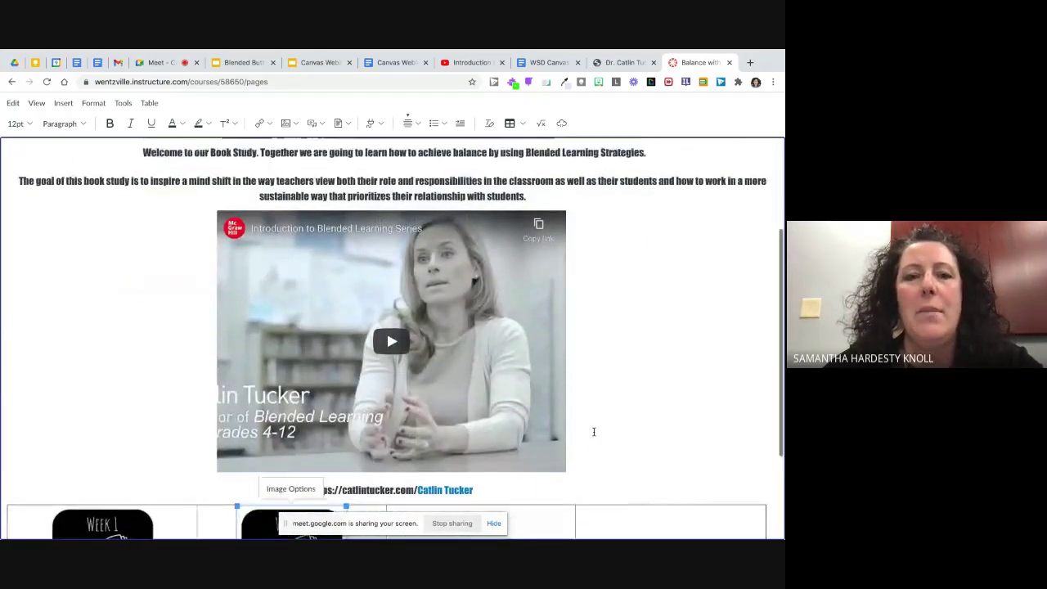
{"action": "scroll", "coordinate": [594, 431], "scroll_direction": "up", "scroll_amount": 3}
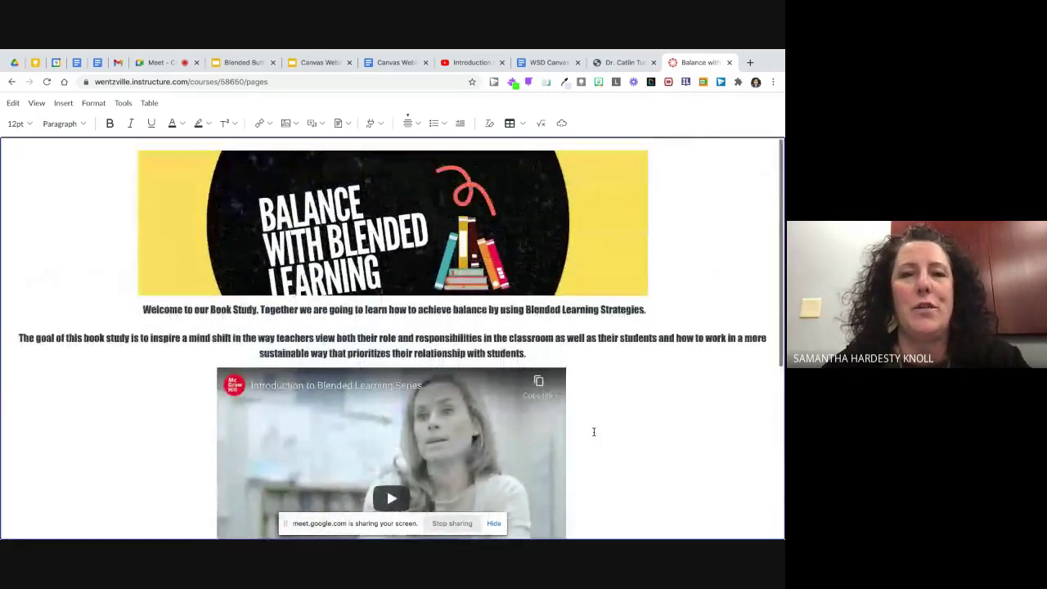
{"action": "scroll", "coordinate": [594, 432], "scroll_direction": "down", "scroll_amount": 5}
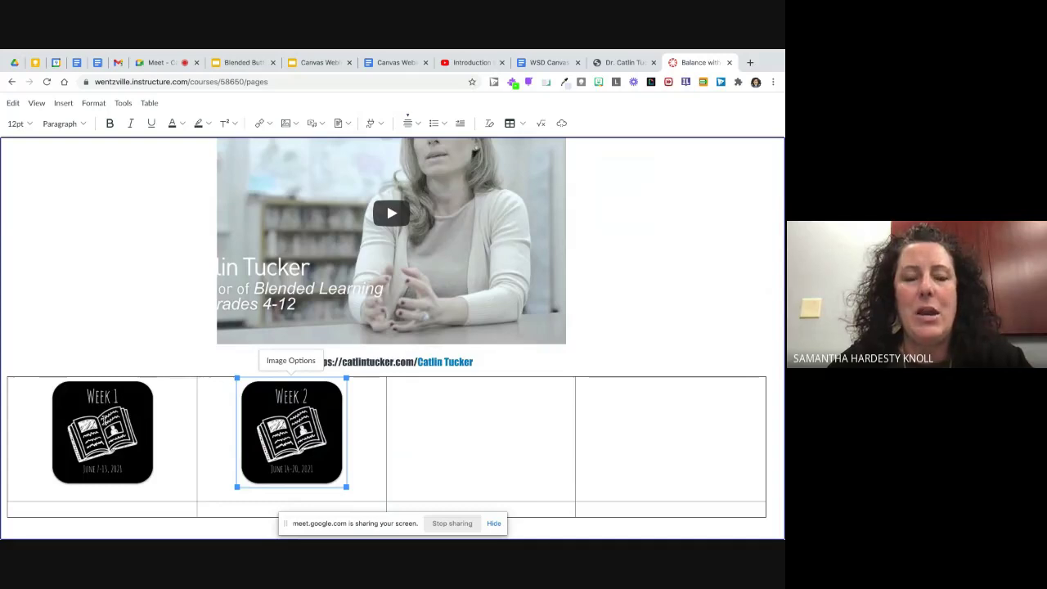
{"action": "left_click", "coordinate": [102, 432]}
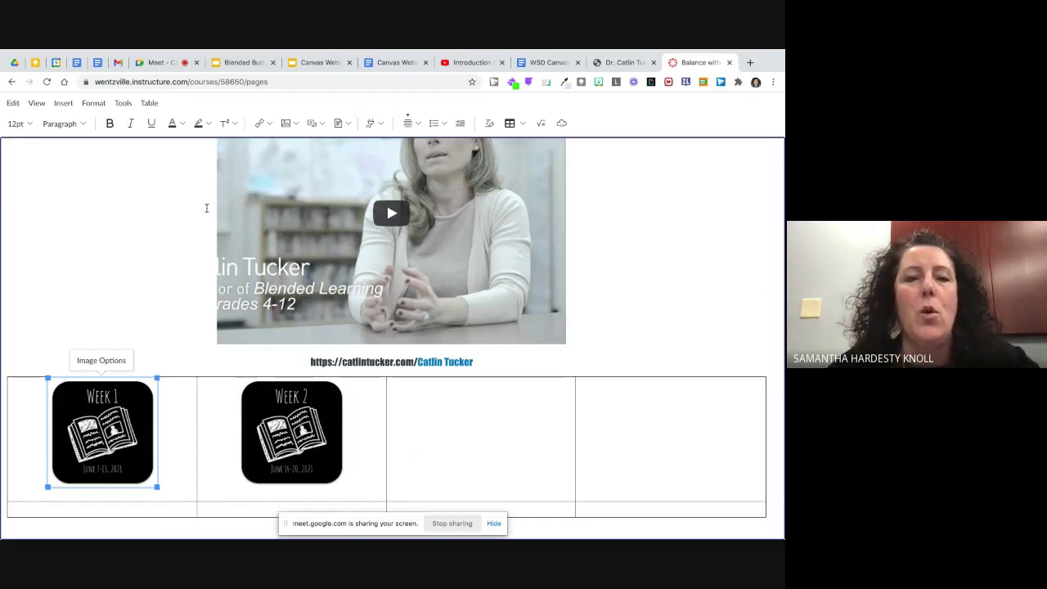
Step: Browse the Course Links Modules list, then close the Add panel without inserting a link
{"action": "left_click", "coordinate": [270, 124]}
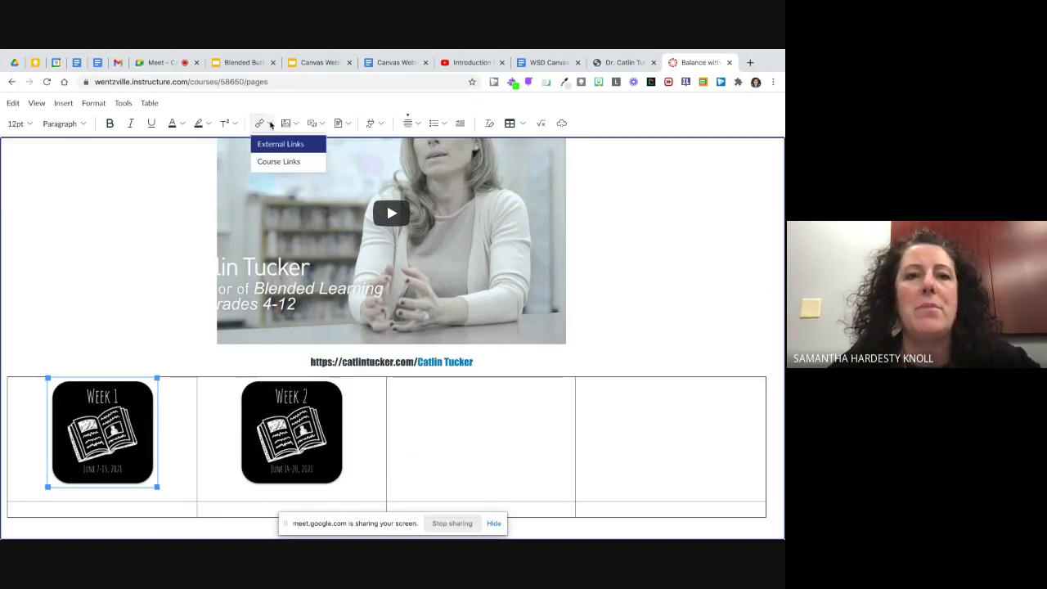
{"action": "left_click", "coordinate": [278, 162]}
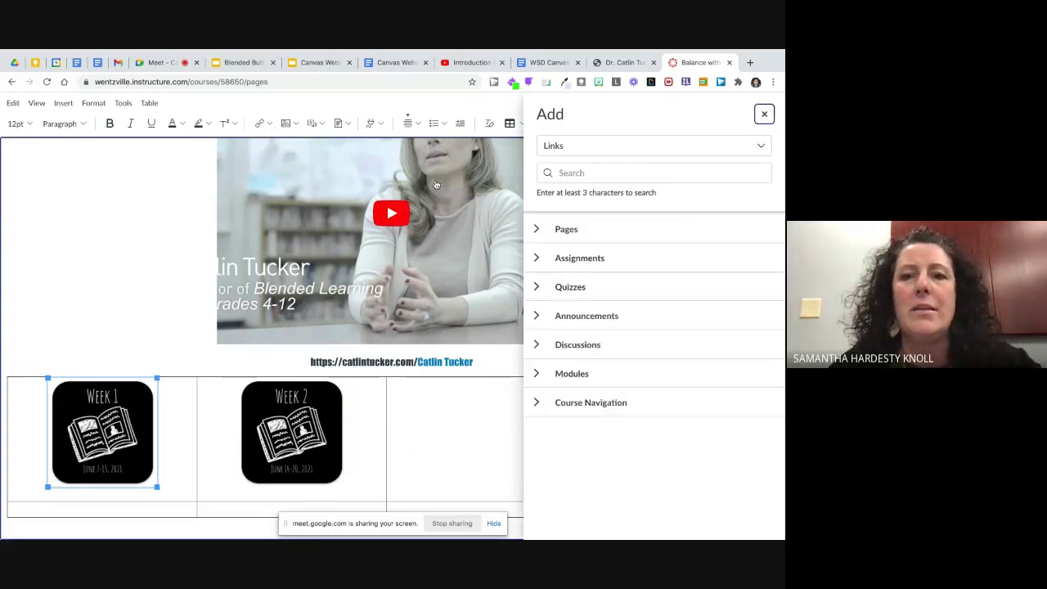
{"action": "left_click", "coordinate": [537, 374]}
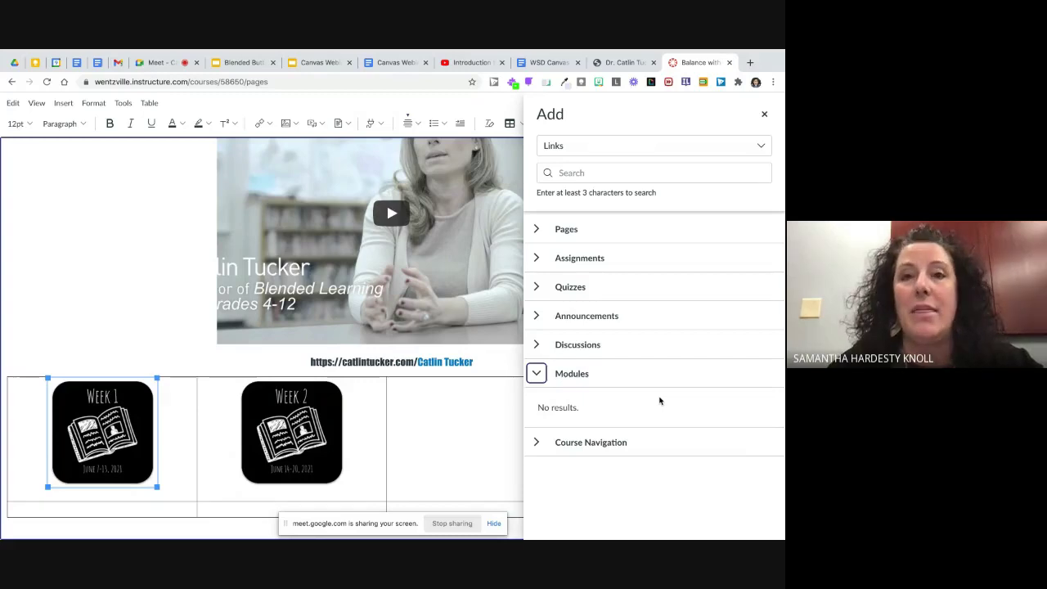
{"action": "left_click", "coordinate": [764, 114]}
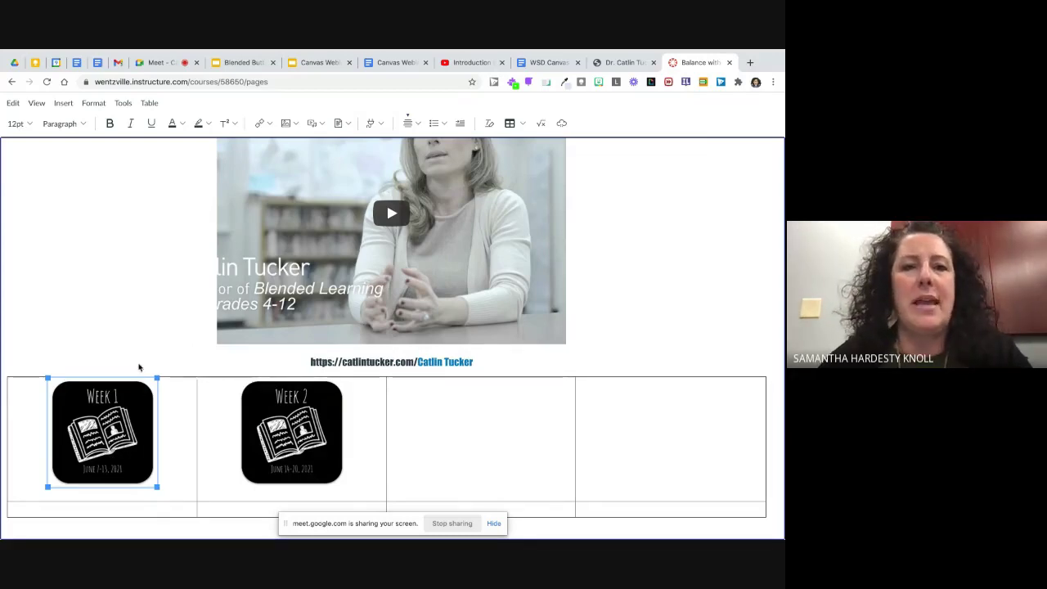
Step: Leave full-screen mode, scroll through the page content, and save the book-study page
{"action": "key", "text": "Escape"}
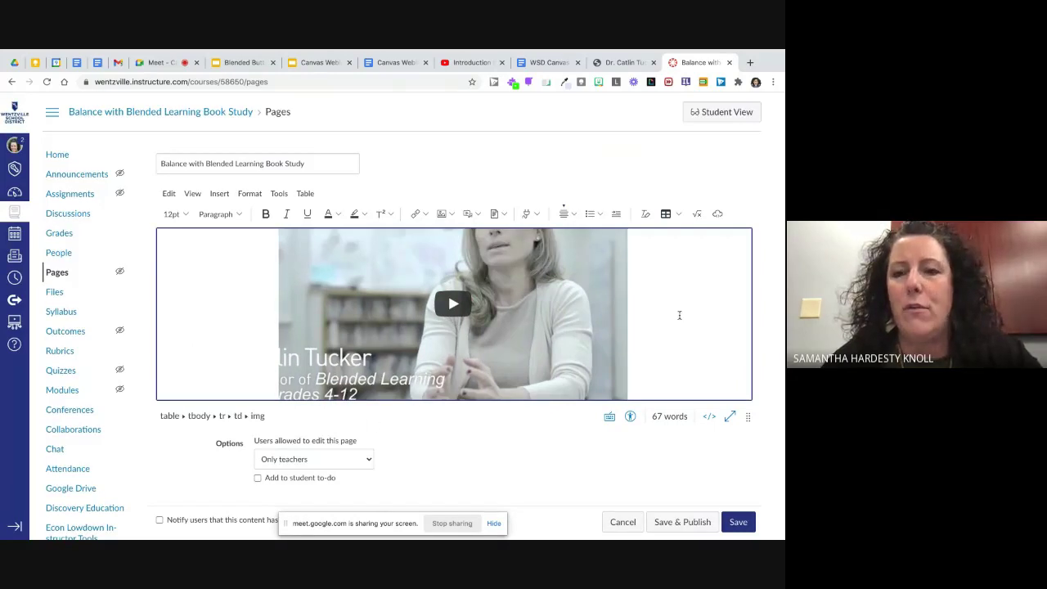
{"action": "scroll", "coordinate": [701, 306], "scroll_direction": "up", "scroll_amount": 5}
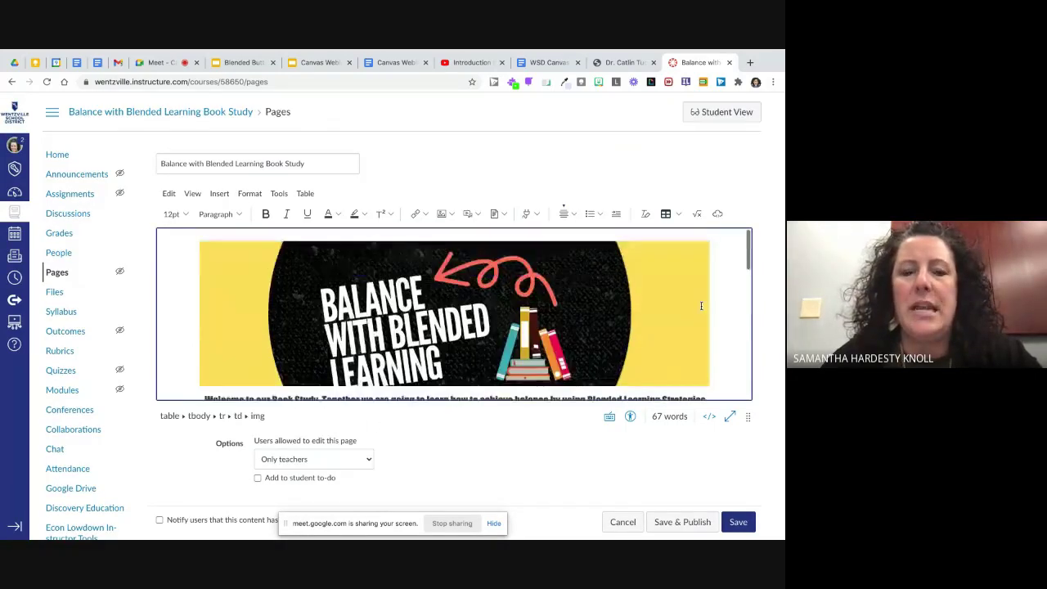
{"action": "scroll", "coordinate": [701, 306], "scroll_direction": "down", "scroll_amount": 8}
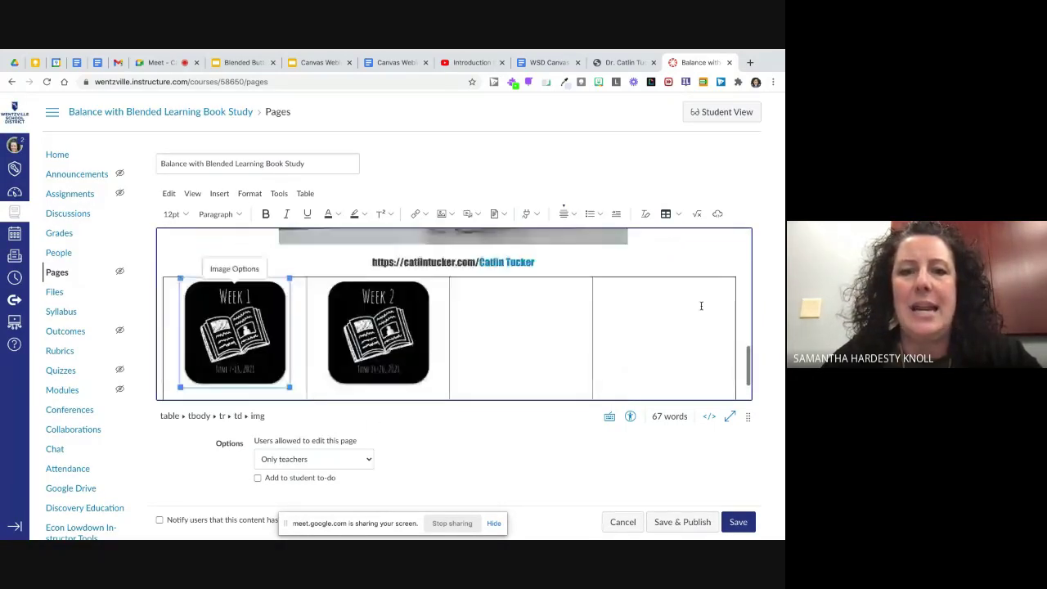
{"action": "scroll", "coordinate": [701, 305], "scroll_direction": "down", "scroll_amount": 2}
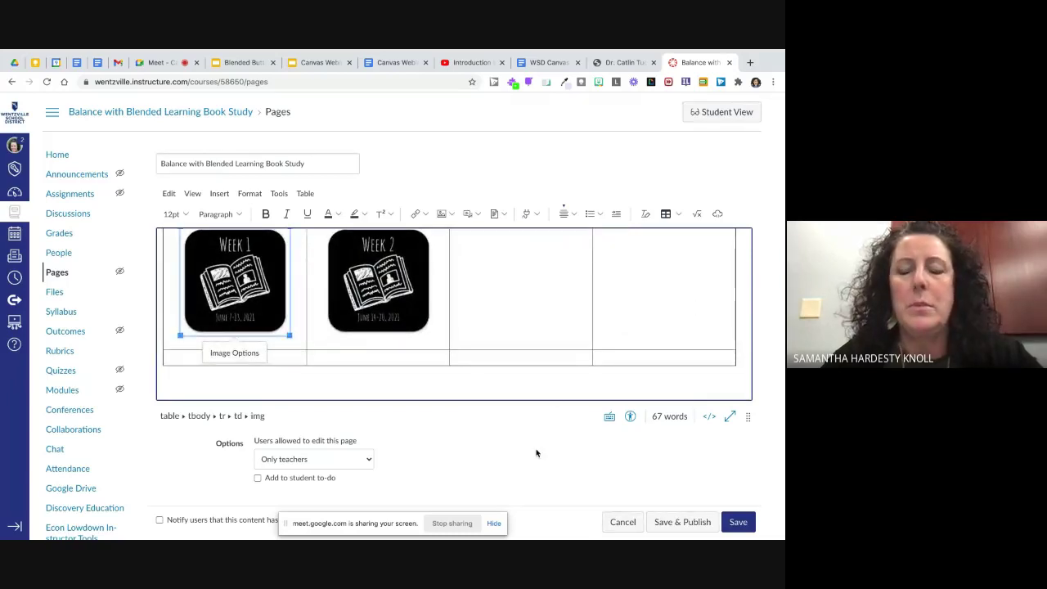
{"action": "scroll", "coordinate": [537, 453], "scroll_direction": "down", "scroll_amount": 2}
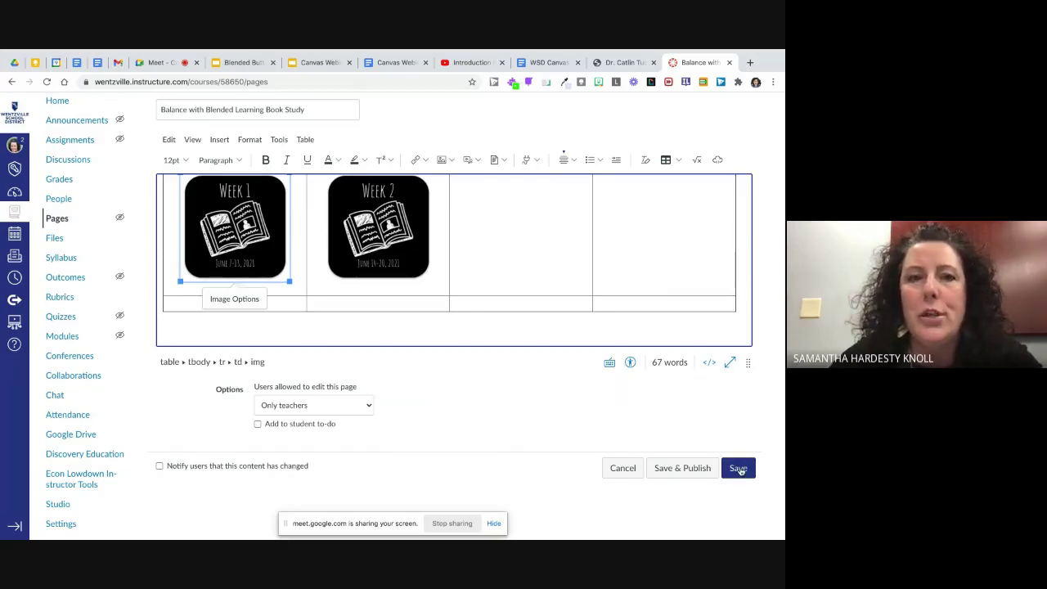
{"action": "left_click", "coordinate": [740, 468]}
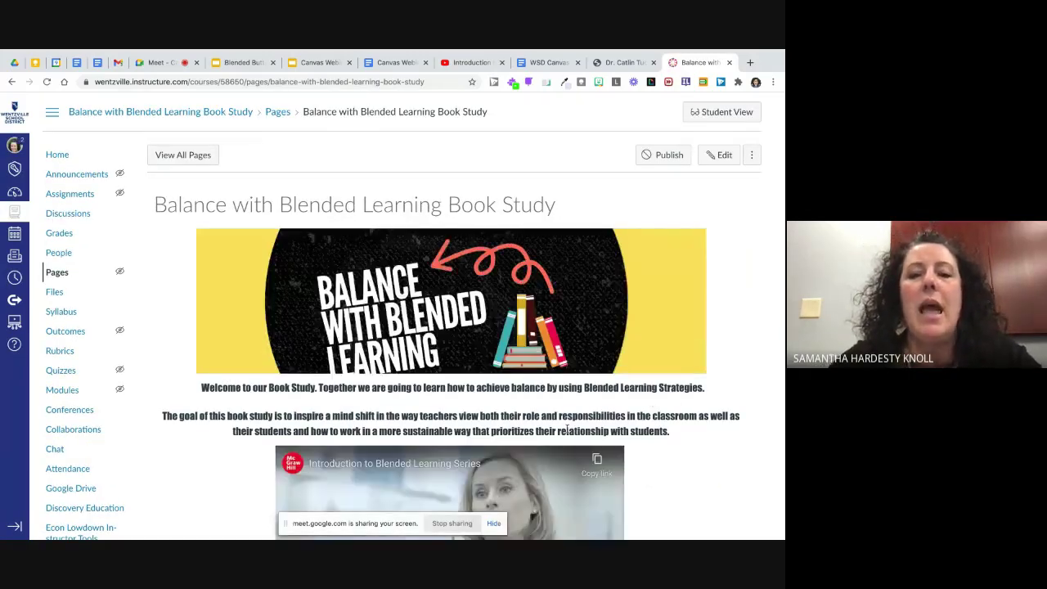
Step: Check the saved page's banner, video and Week tiles, then reopen it in the editor
{"action": "scroll", "coordinate": [710, 366], "scroll_direction": "down", "scroll_amount": 3}
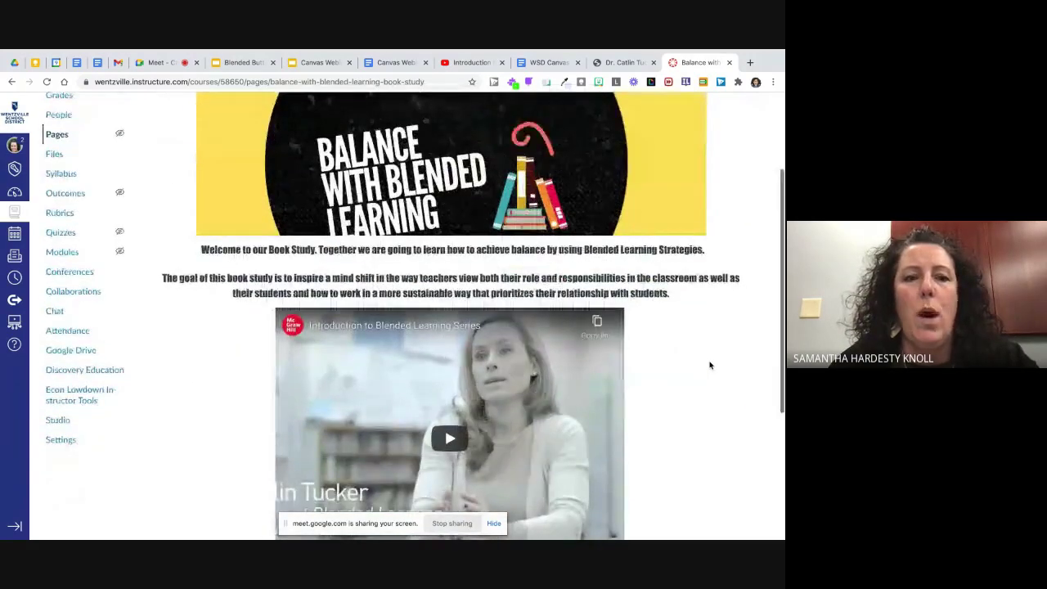
{"action": "scroll", "coordinate": [710, 366], "scroll_direction": "down", "scroll_amount": 5}
{"action": "scroll", "coordinate": [710, 366], "scroll_direction": "up", "scroll_amount": 8}
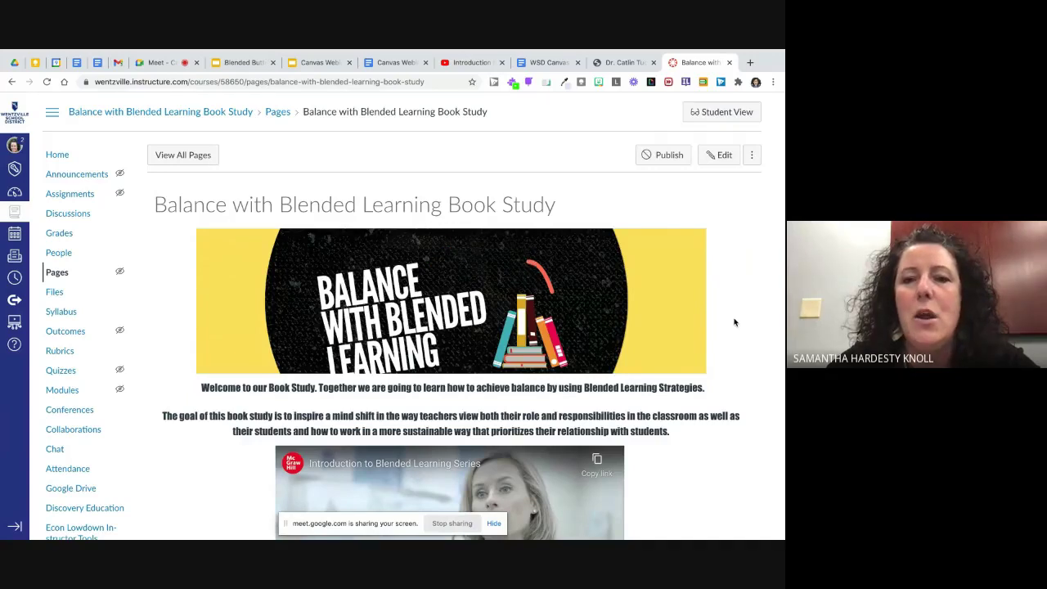
{"action": "scroll", "coordinate": [724, 327], "scroll_direction": "down", "scroll_amount": 1}
{"action": "scroll", "coordinate": [659, 334], "scroll_direction": "down", "scroll_amount": 1}
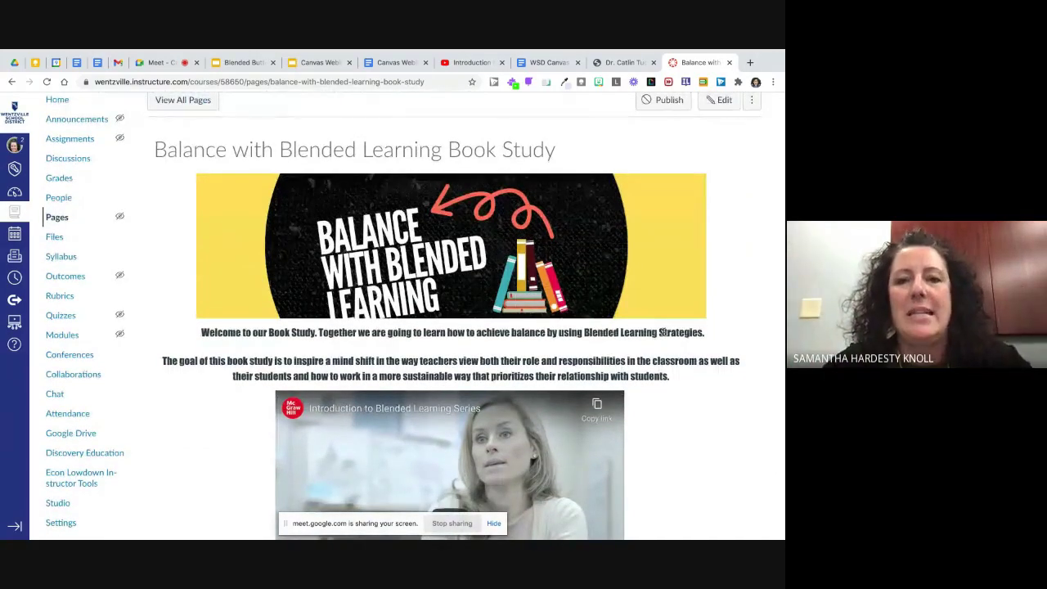
{"action": "scroll", "coordinate": [663, 332], "scroll_direction": "down", "scroll_amount": 3}
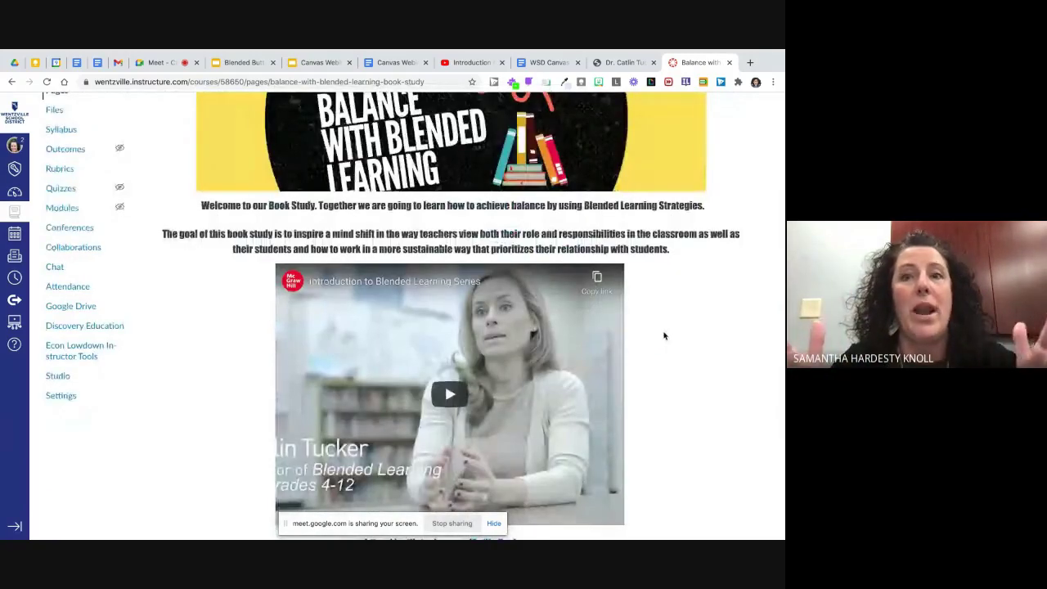
{"action": "scroll", "coordinate": [664, 335], "scroll_direction": "down", "scroll_amount": 5}
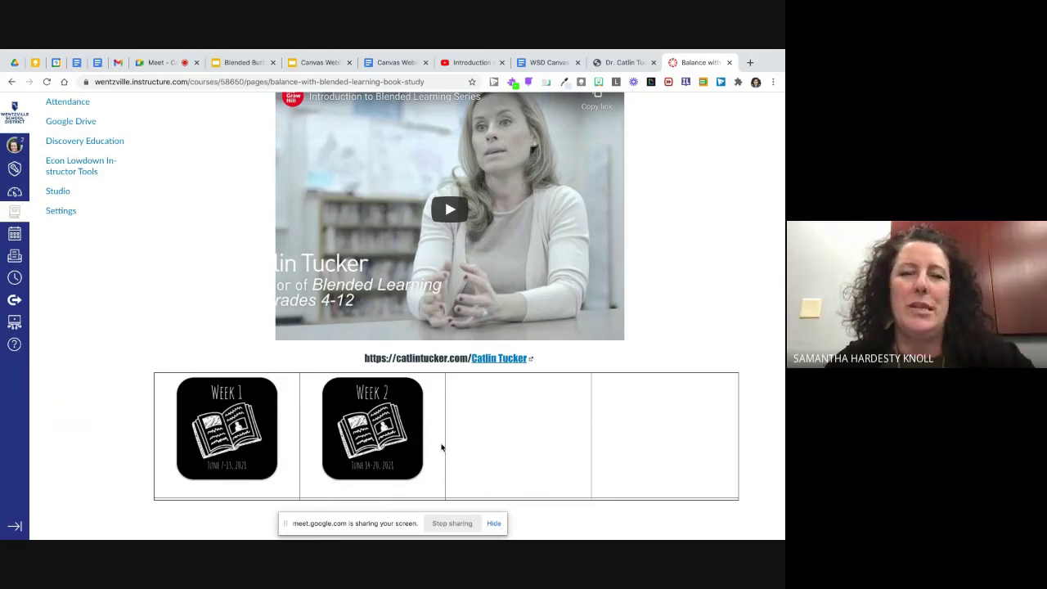
{"action": "scroll", "coordinate": [441, 448], "scroll_direction": "up", "scroll_amount": 3}
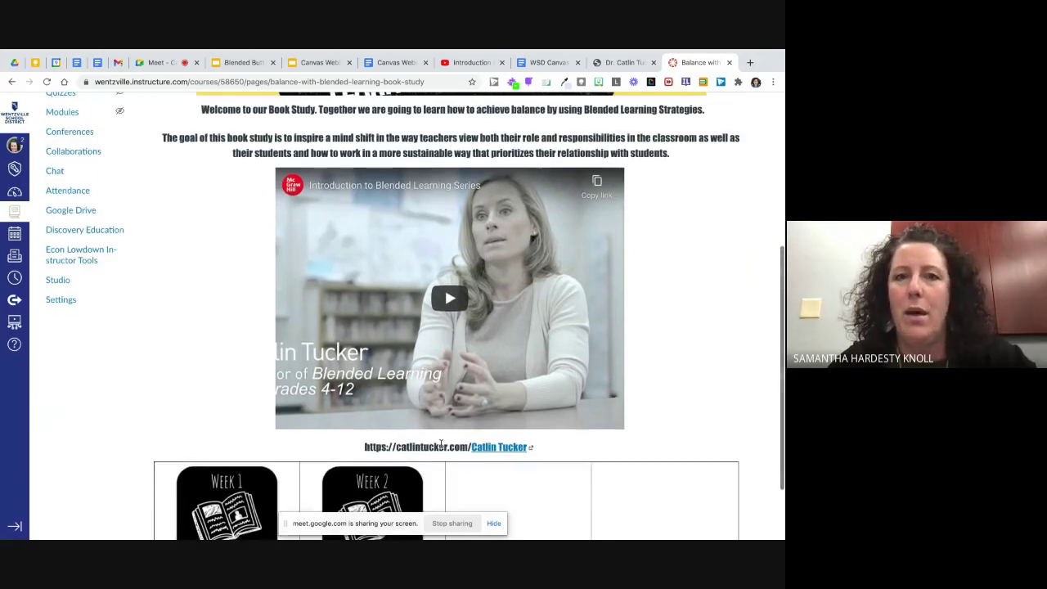
{"action": "scroll", "coordinate": [441, 444], "scroll_direction": "up", "scroll_amount": 1}
{"action": "scroll", "coordinate": [441, 446], "scroll_direction": "down", "scroll_amount": 3}
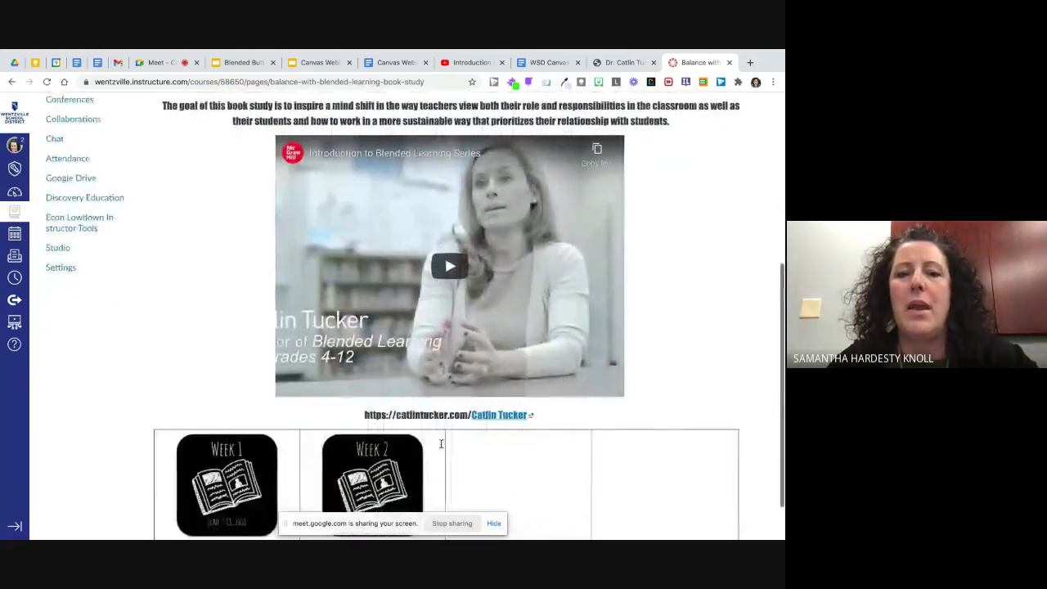
{"action": "scroll", "coordinate": [440, 448], "scroll_direction": "down", "scroll_amount": 1}
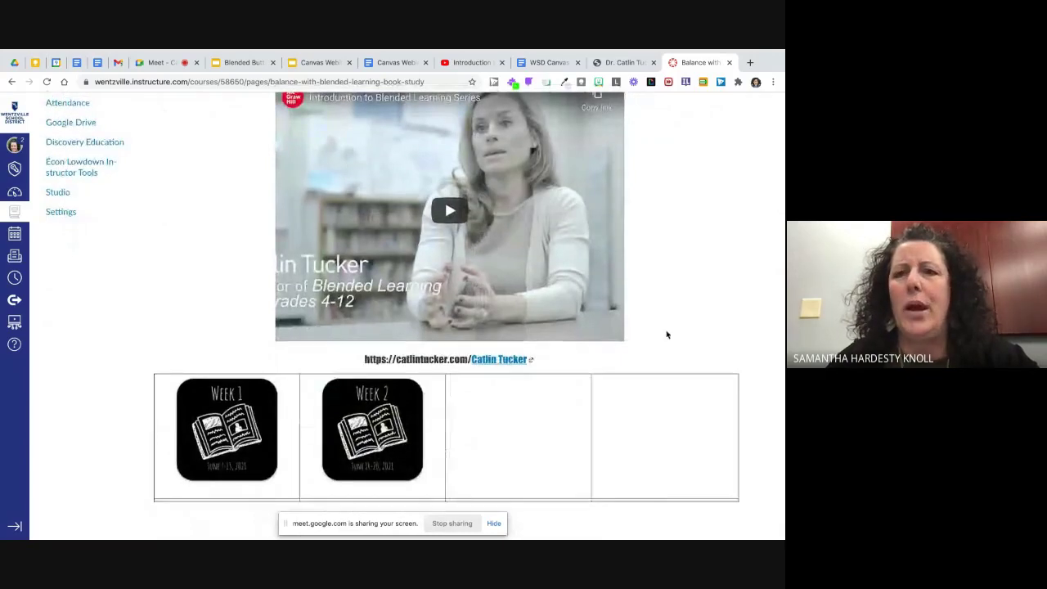
{"action": "scroll", "coordinate": [666, 334], "scroll_direction": "up", "scroll_amount": 8}
{"action": "left_click", "coordinate": [721, 156]}
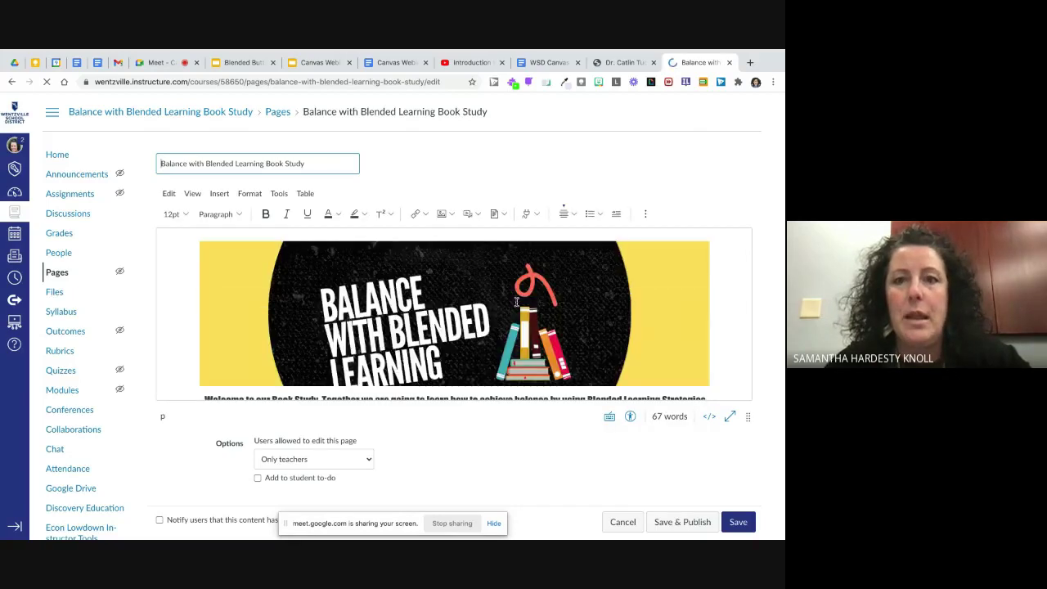
Step: Place the caret in the Week 1/Week 2 image table and open the Table menu
{"action": "scroll", "coordinate": [516, 302], "scroll_direction": "down", "scroll_amount": 5}
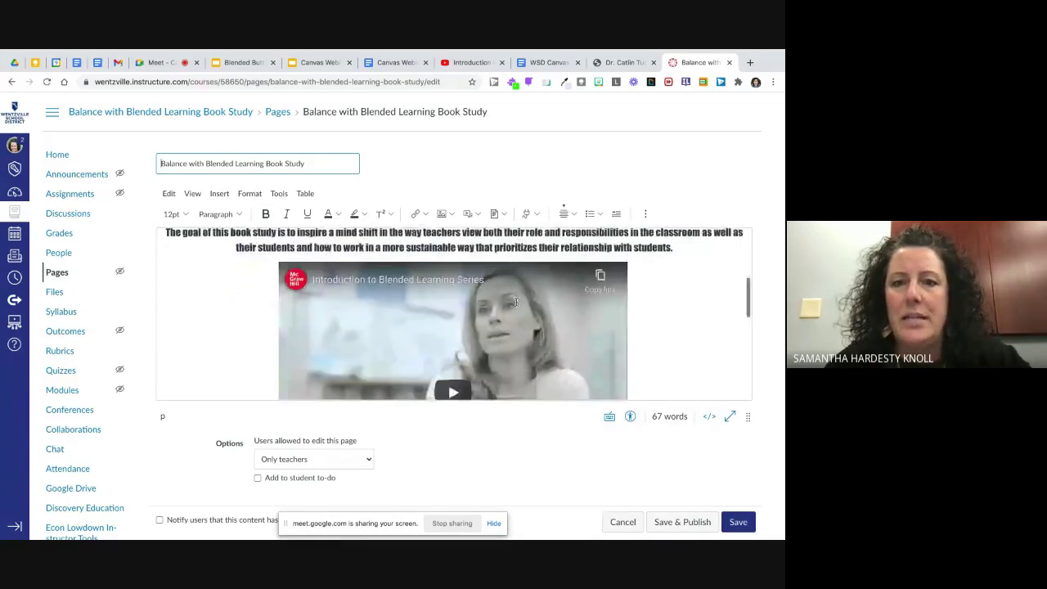
{"action": "scroll", "coordinate": [516, 302], "scroll_direction": "down", "scroll_amount": 5}
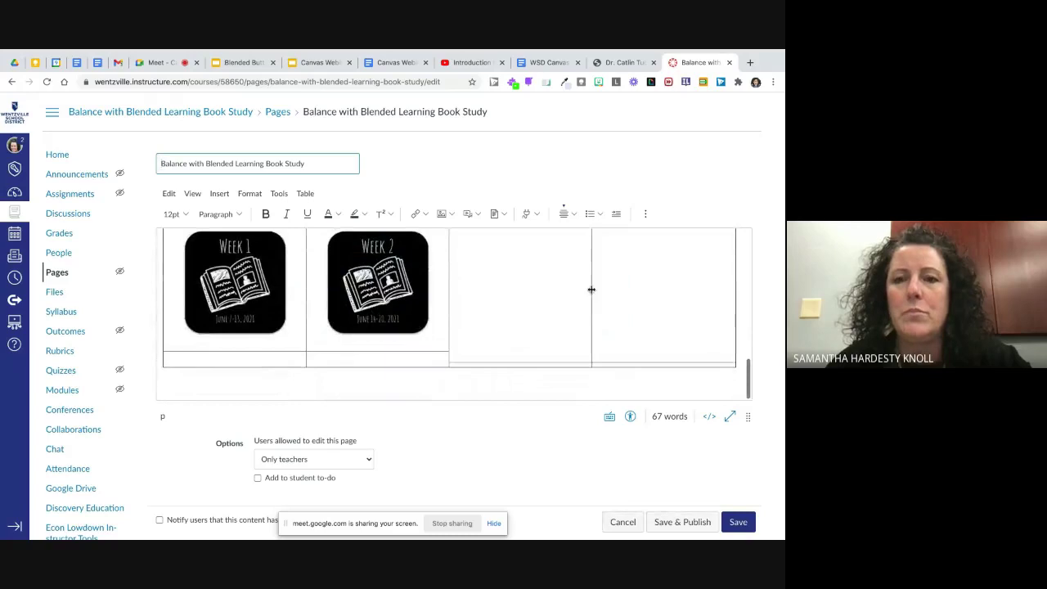
{"action": "left_click", "coordinate": [592, 289]}
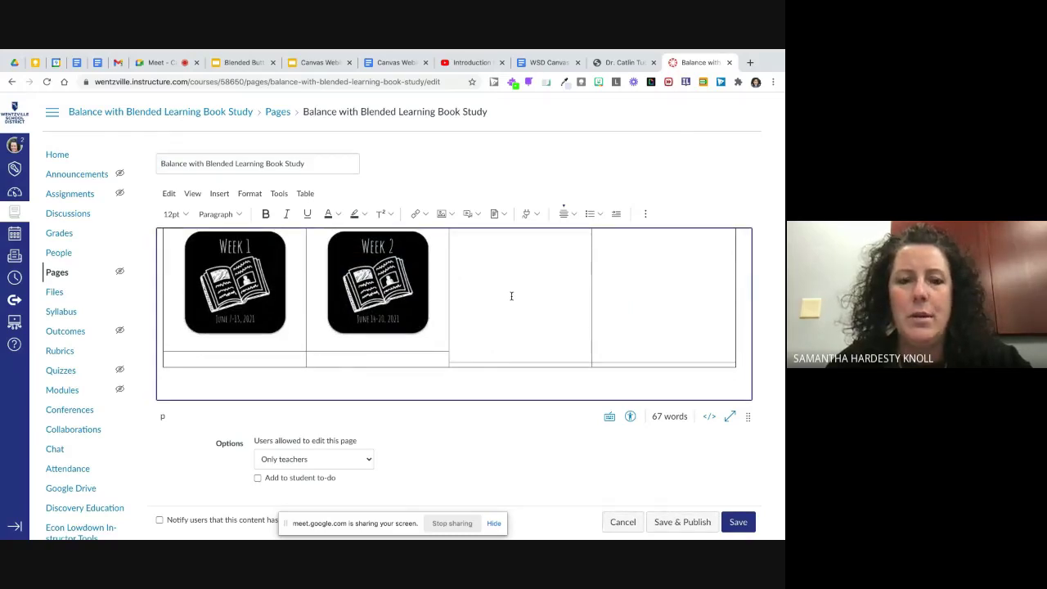
{"action": "scroll", "coordinate": [511, 296], "scroll_direction": "up", "scroll_amount": 2}
{"action": "left_click", "coordinate": [547, 283]}
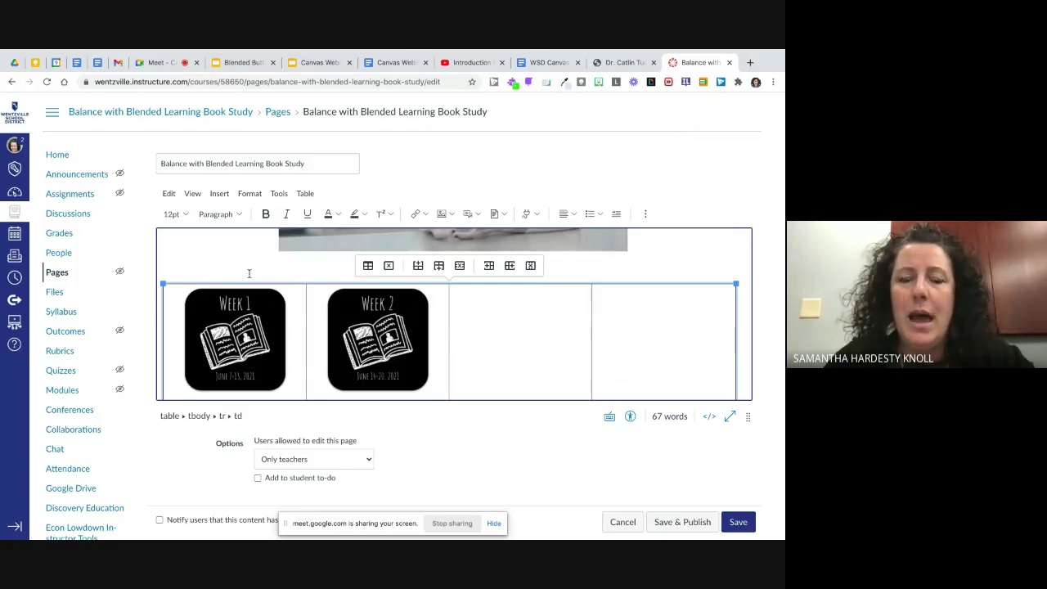
{"action": "left_click", "coordinate": [304, 194]}
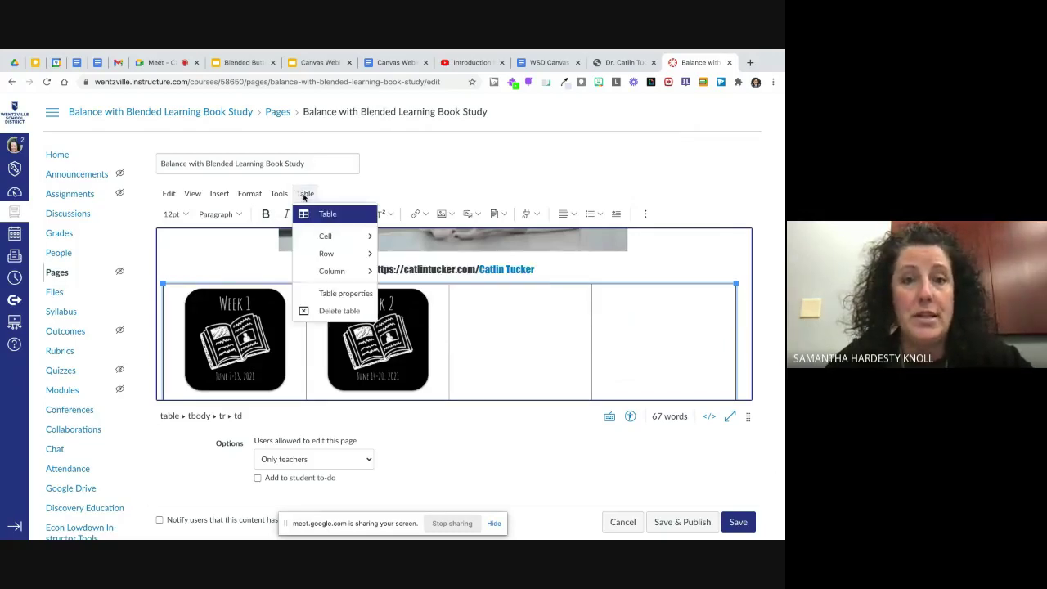
Step: Set the week table's border width to 0 and alignment to Center, then save the page
{"action": "left_click", "coordinate": [322, 296]}
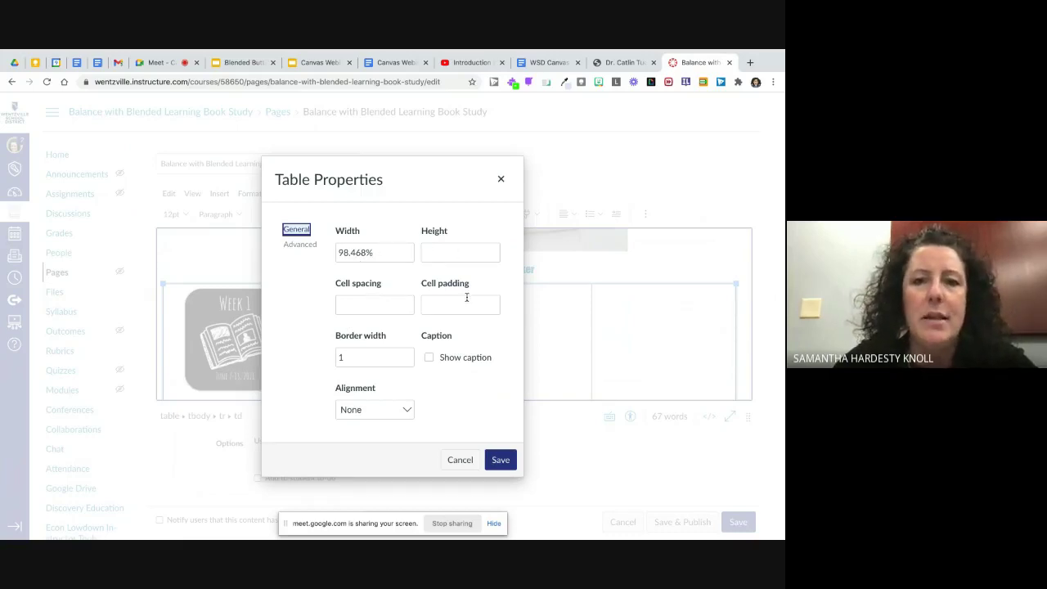
{"action": "left_click_drag", "start_coordinate": [360, 356], "coordinate": [339, 357]}
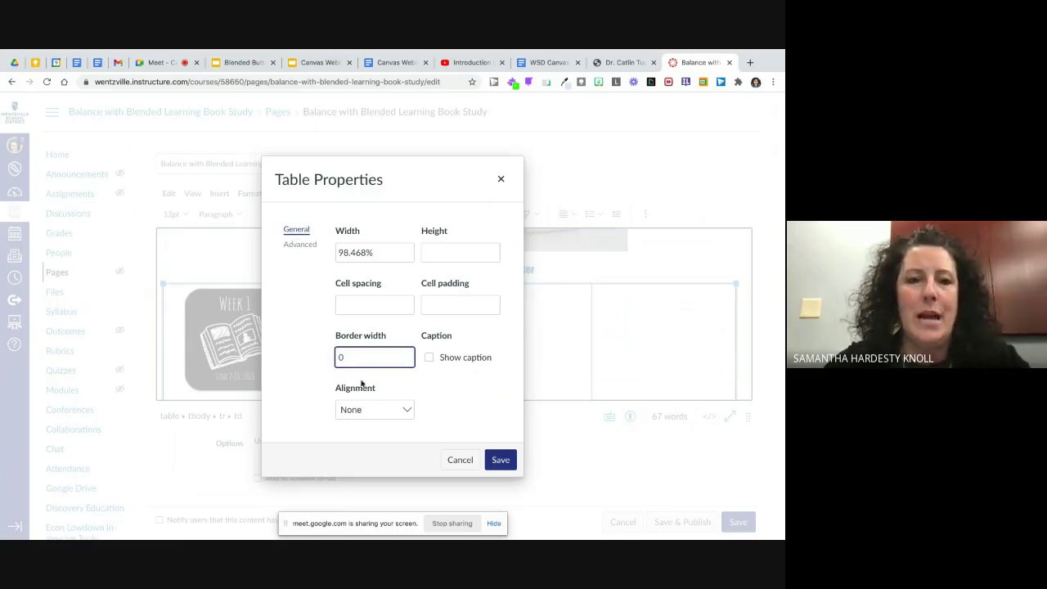
{"action": "left_click", "coordinate": [404, 409]}
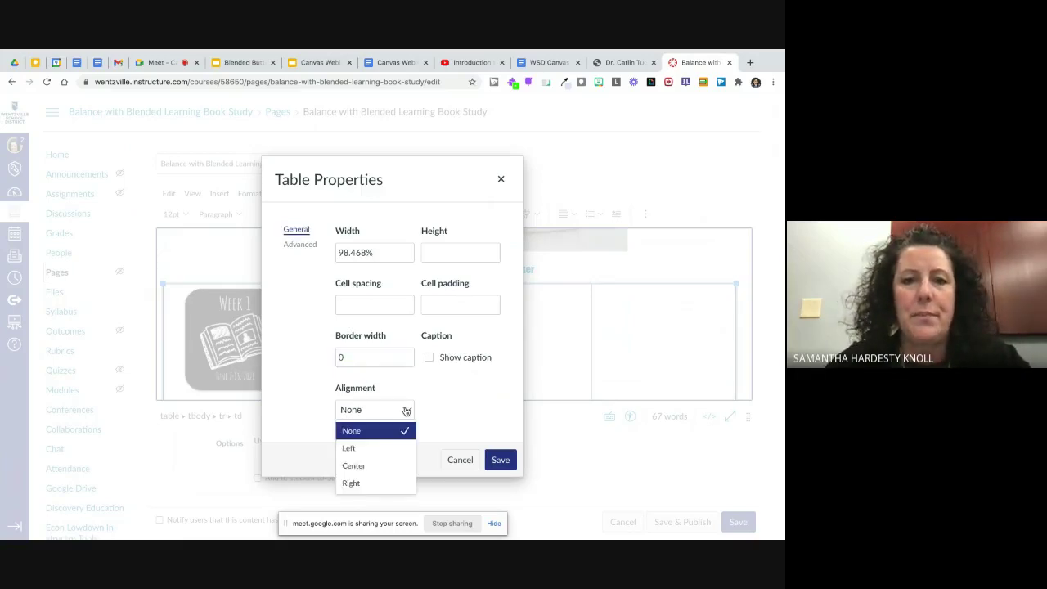
{"action": "left_click", "coordinate": [368, 465]}
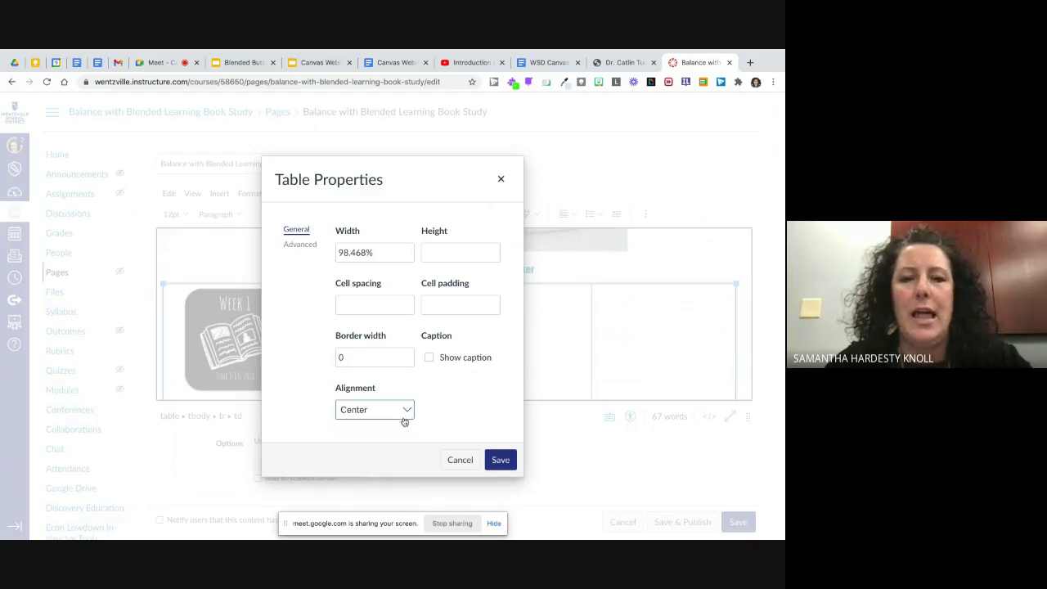
{"action": "left_click", "coordinate": [500, 460]}
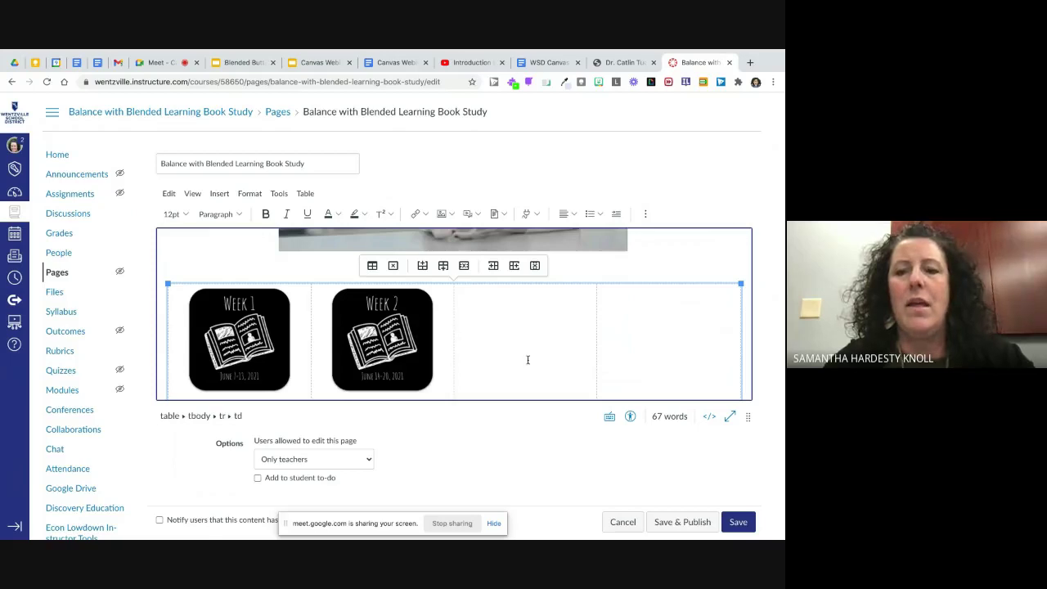
{"action": "left_click", "coordinate": [738, 522]}
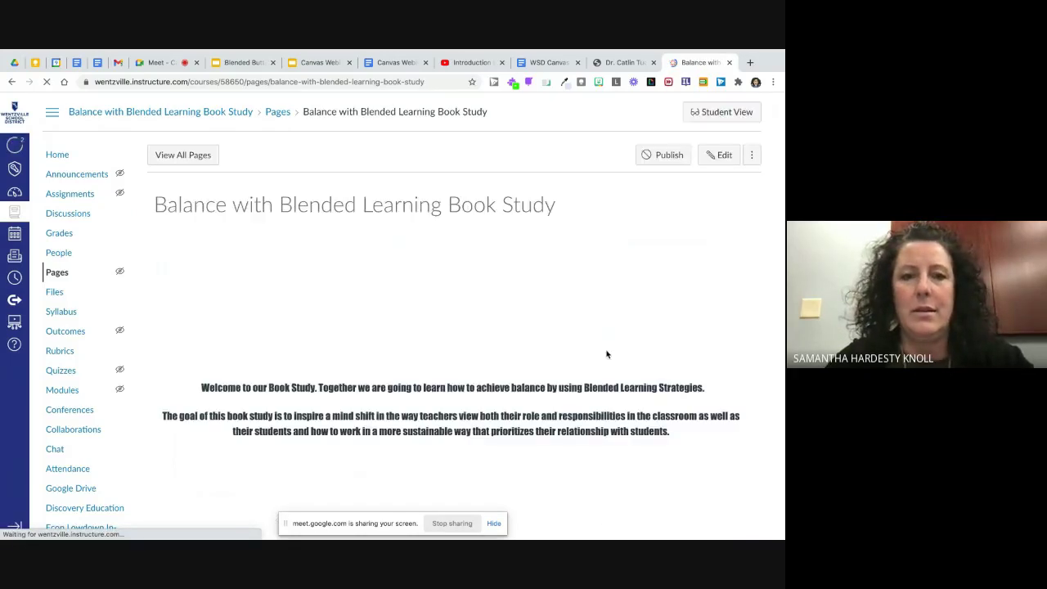
Step: Scroll down past the video, Catlin Tucker link and week buttons, then back to the top
{"action": "scroll", "coordinate": [561, 360], "scroll_direction": "down", "scroll_amount": 3}
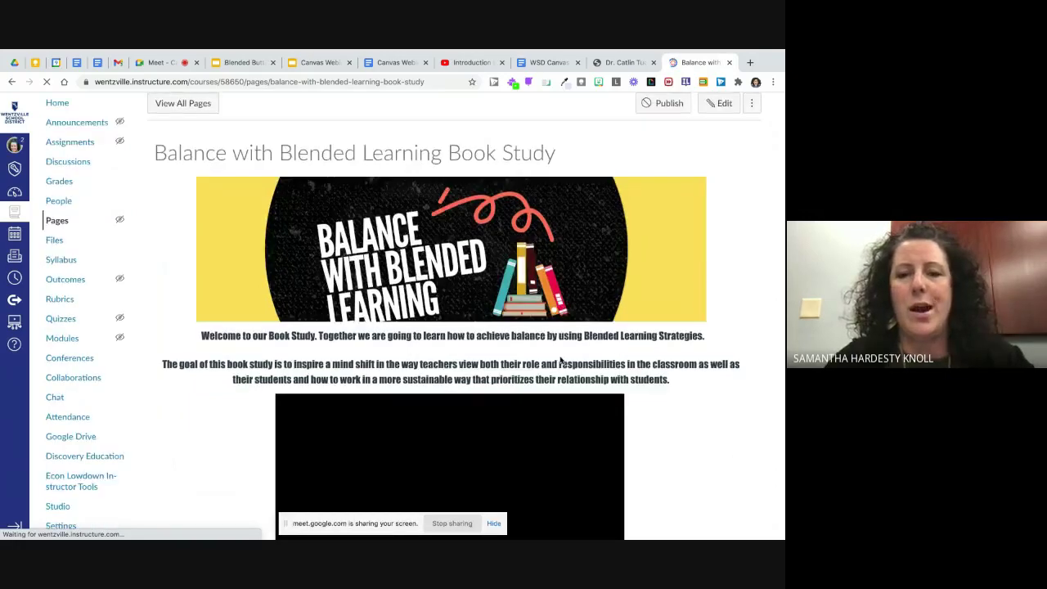
{"action": "scroll", "coordinate": [560, 360], "scroll_direction": "down", "scroll_amount": 3}
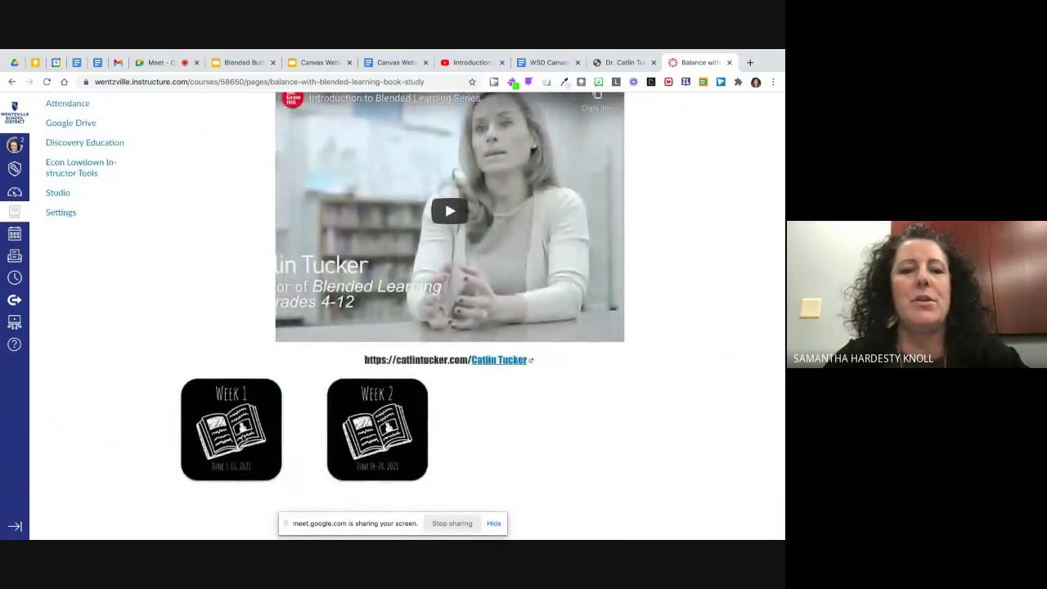
{"action": "scroll", "coordinate": [398, 436], "scroll_direction": "up", "scroll_amount": 2}
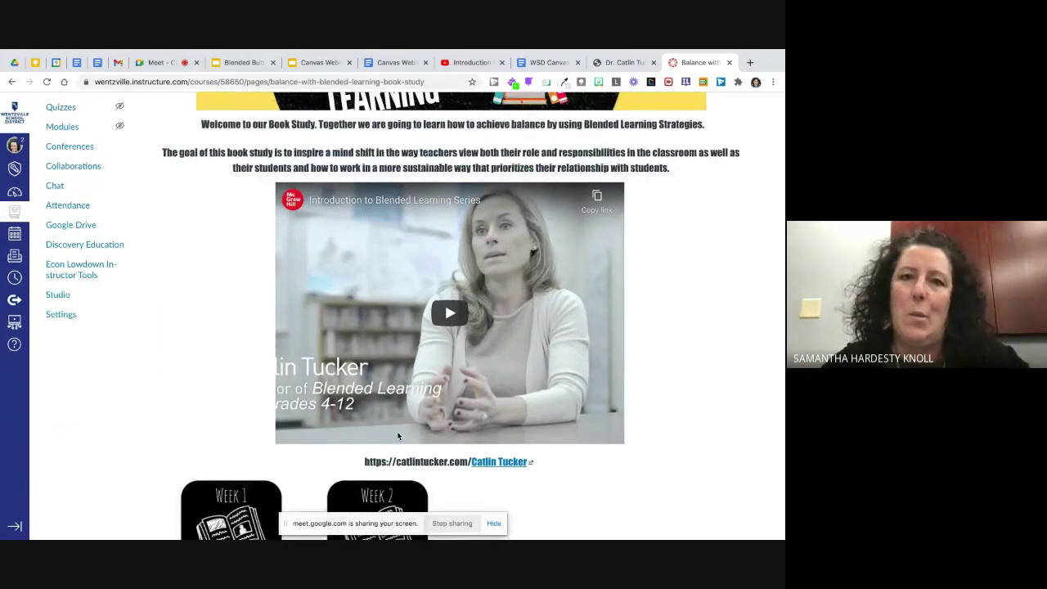
{"action": "scroll", "coordinate": [399, 436], "scroll_direction": "up", "scroll_amount": 2}
{"action": "scroll", "coordinate": [398, 436], "scroll_direction": "up", "scroll_amount": 4}
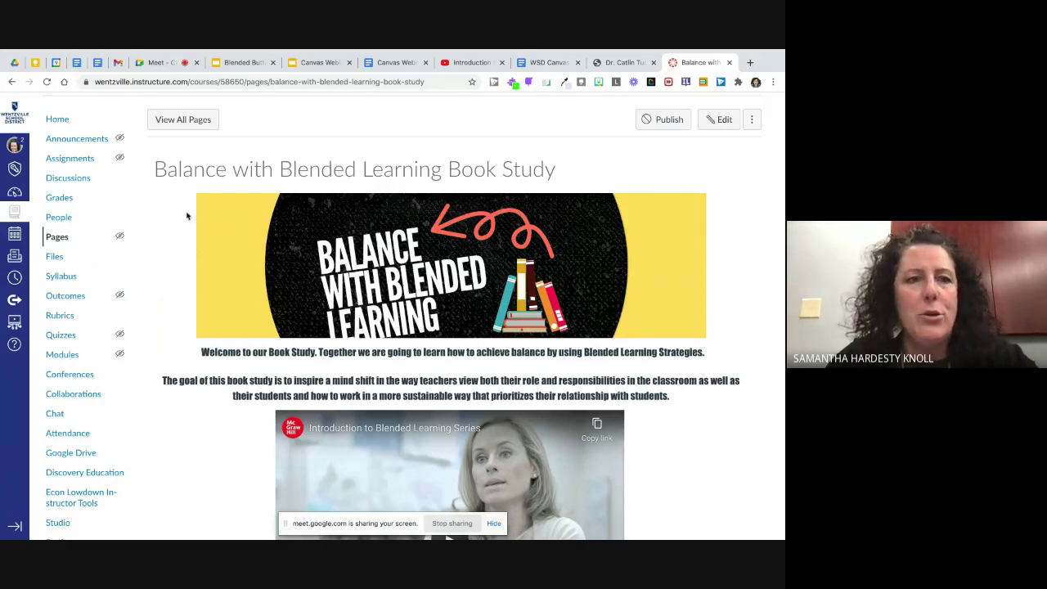
Step: Open the Educated by Design course from the Dashboard and scroll its home page
{"action": "left_click", "coordinate": [15, 193]}
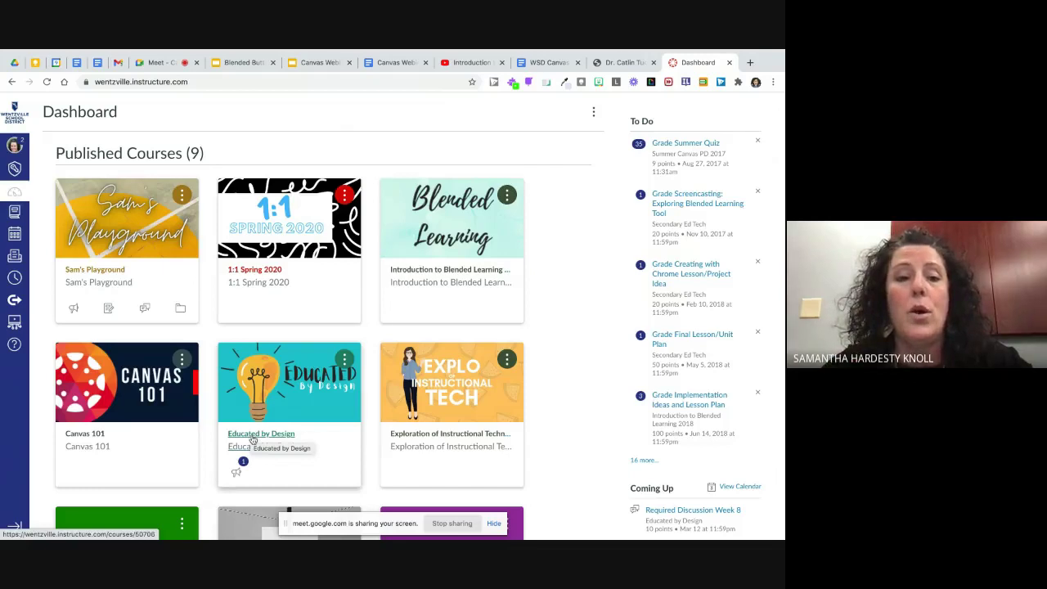
{"action": "left_click", "coordinate": [251, 437]}
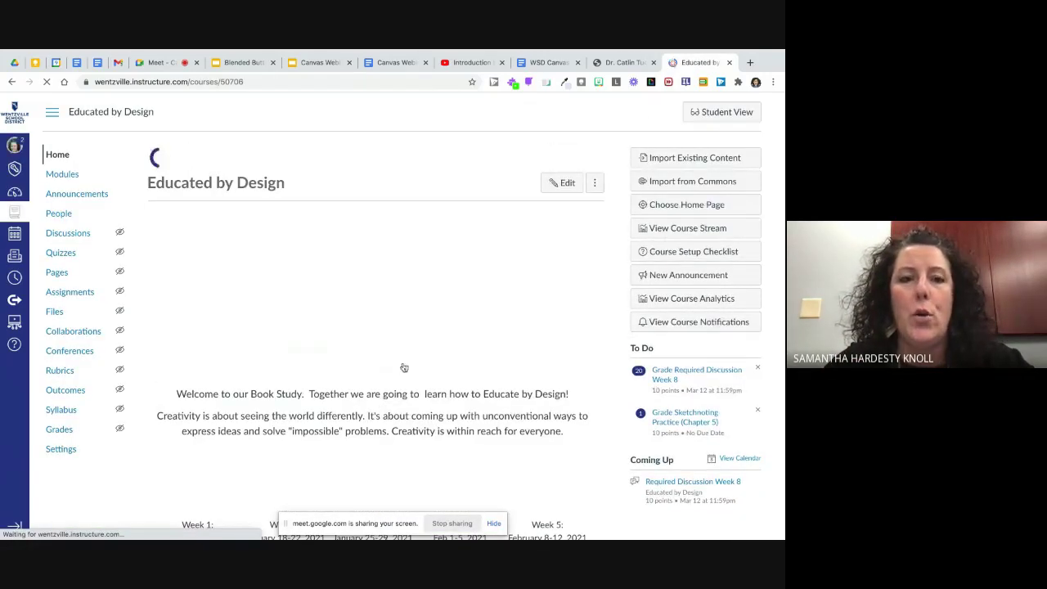
{"action": "scroll", "coordinate": [413, 356], "scroll_direction": "down", "scroll_amount": 5}
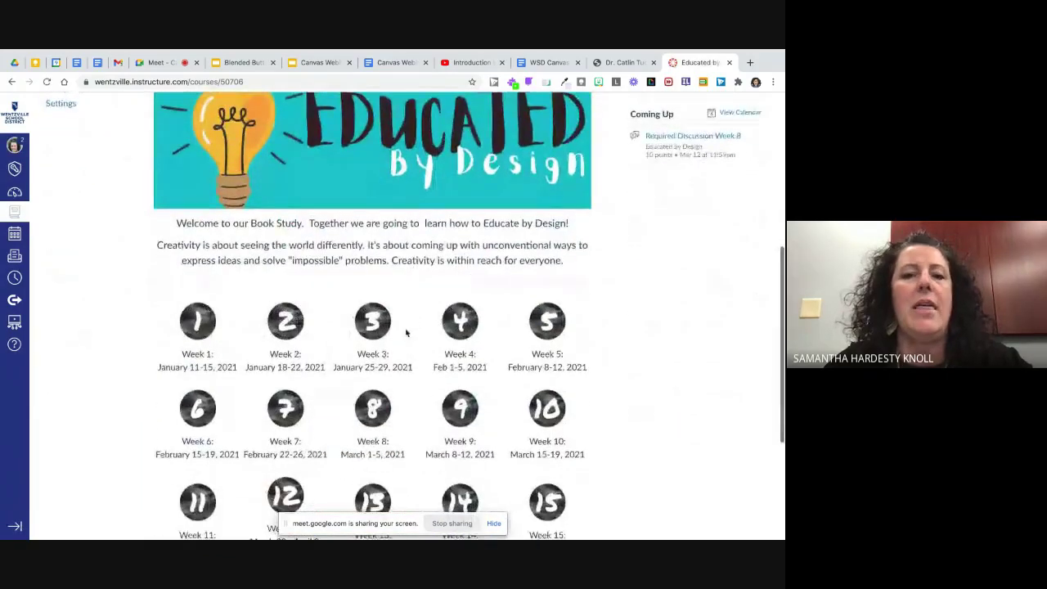
{"action": "scroll", "coordinate": [408, 332], "scroll_direction": "down", "scroll_amount": 2}
{"action": "scroll", "coordinate": [405, 329], "scroll_direction": "down", "scroll_amount": 1}
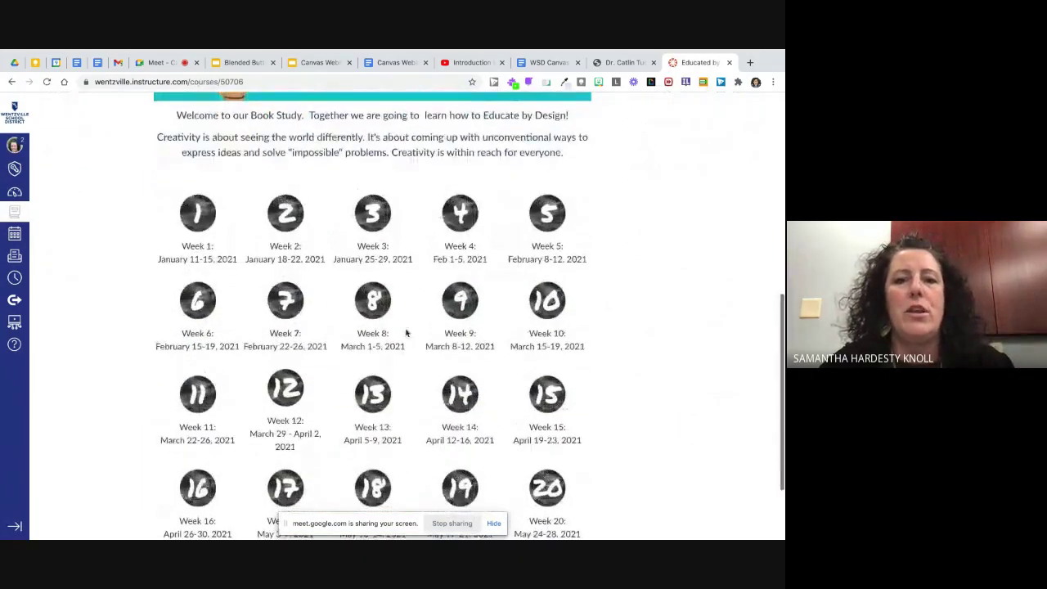
{"action": "scroll", "coordinate": [335, 335], "scroll_direction": "down", "scroll_amount": 1}
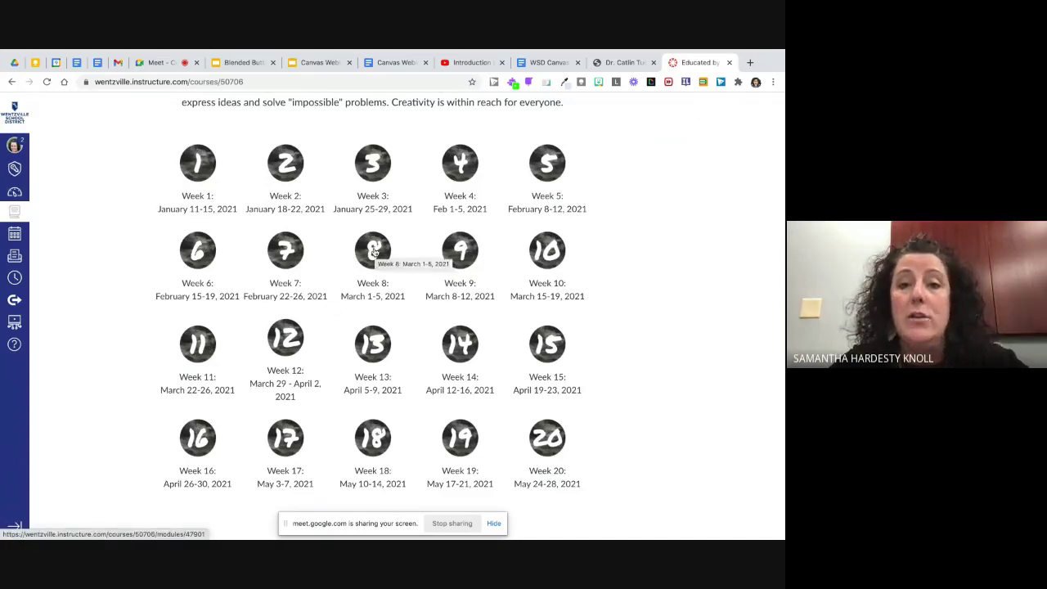
Step: View the Week 8 module, then go to the course's Pages
{"action": "left_click", "coordinate": [374, 252]}
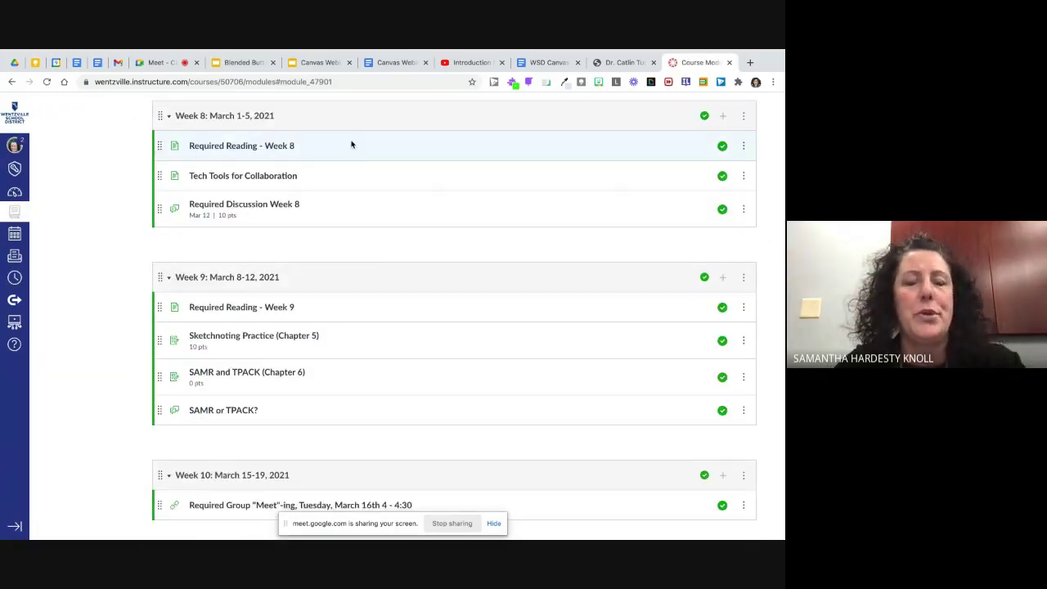
{"action": "scroll", "coordinate": [352, 144], "scroll_direction": "up", "scroll_amount": 3}
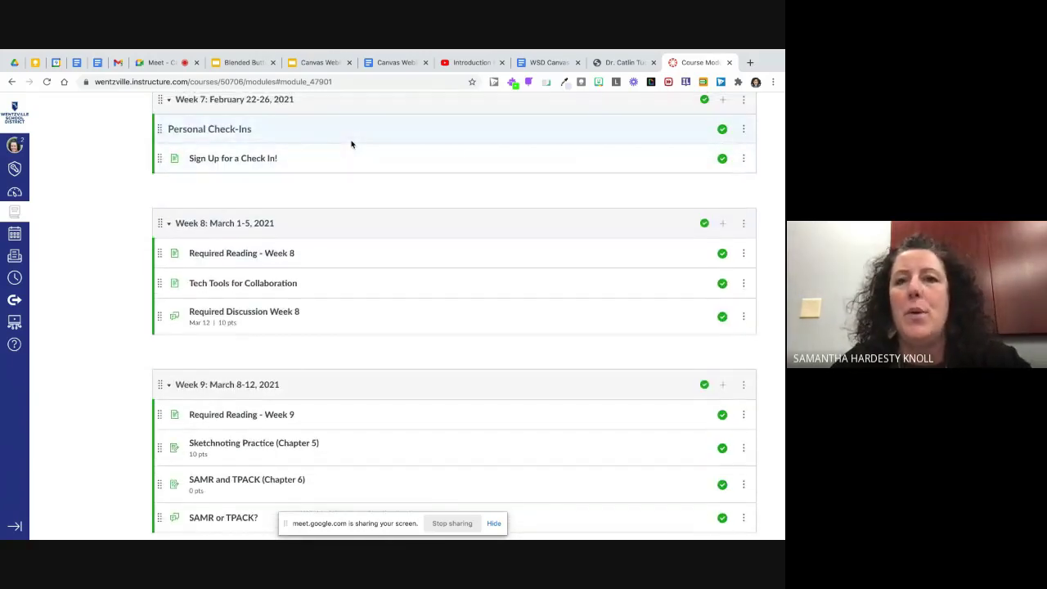
{"action": "scroll", "coordinate": [352, 144], "scroll_direction": "up", "scroll_amount": 10}
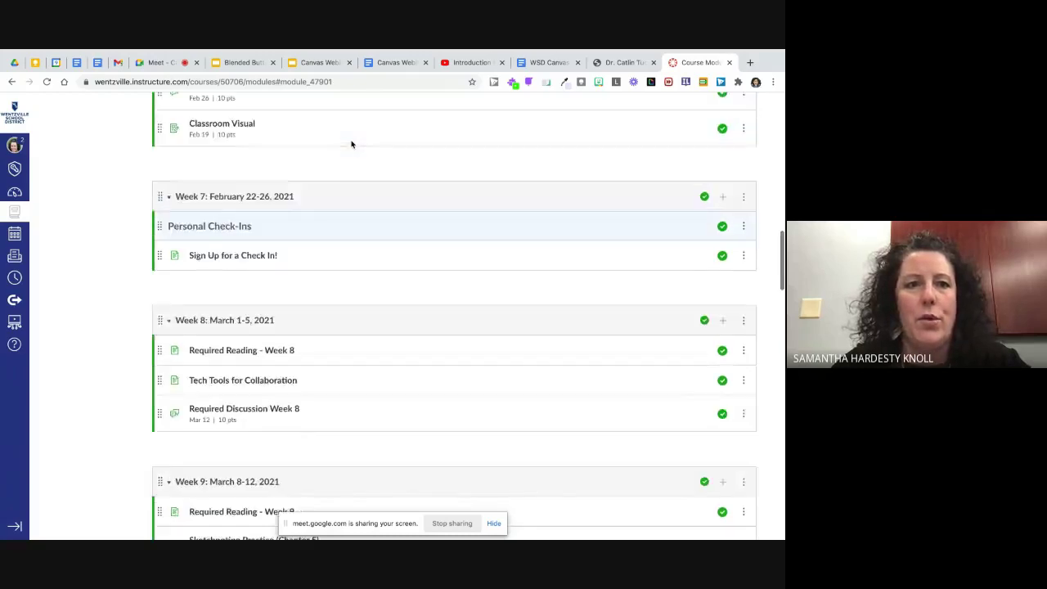
{"action": "scroll", "coordinate": [351, 144], "scroll_direction": "up", "scroll_amount": 5}
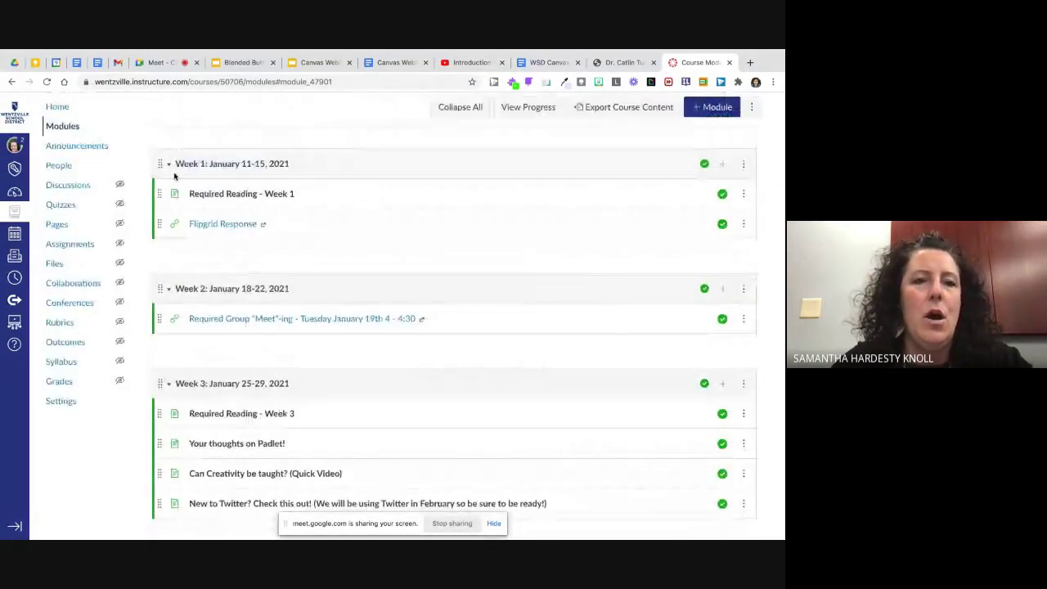
{"action": "scroll", "coordinate": [184, 167], "scroll_direction": "up", "scroll_amount": 2}
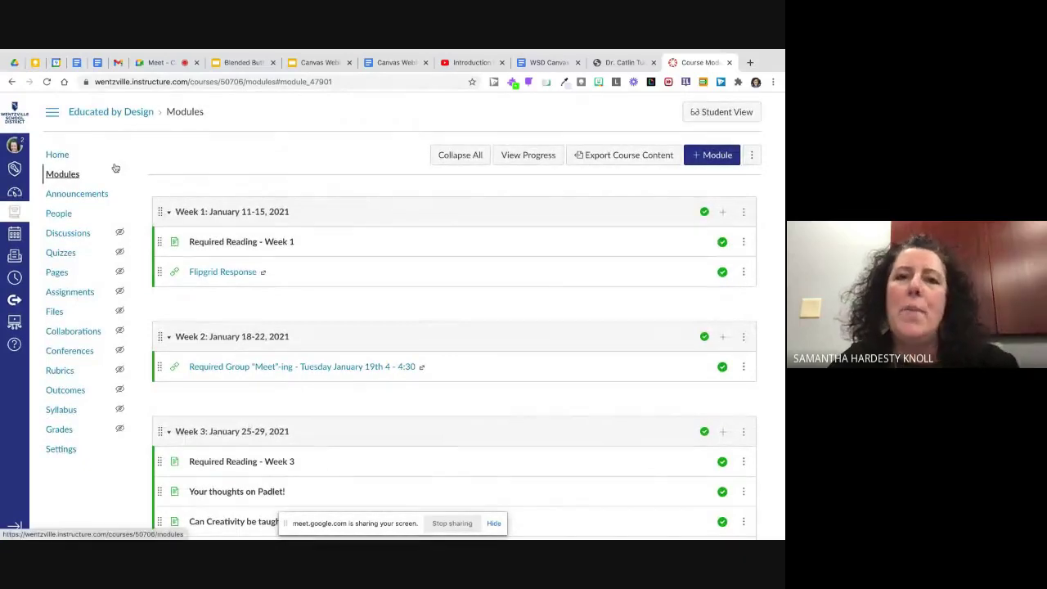
{"action": "left_click", "coordinate": [57, 271]}
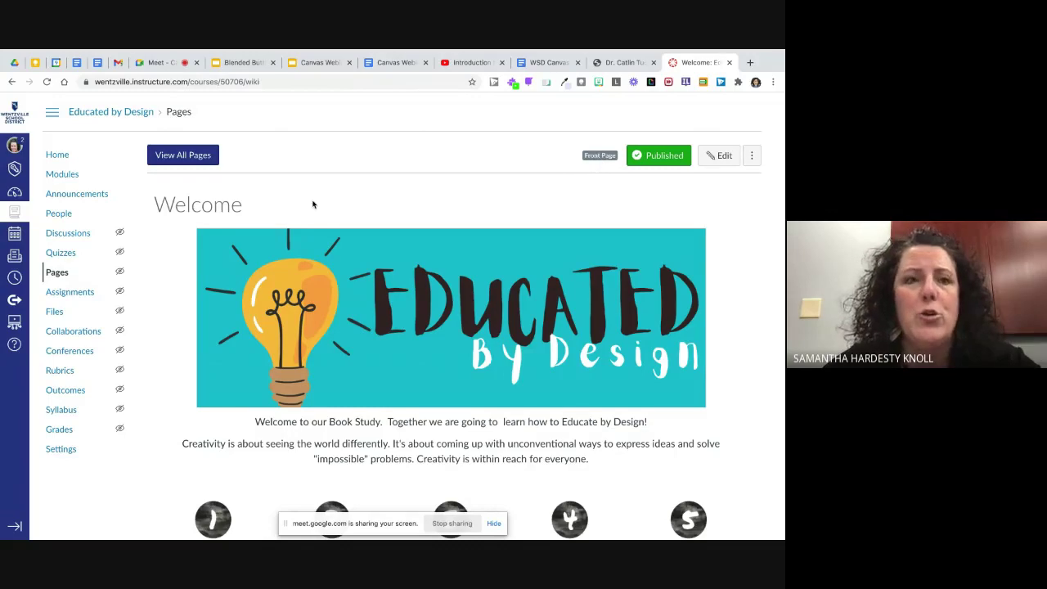
{"action": "left_click", "coordinate": [193, 156]}
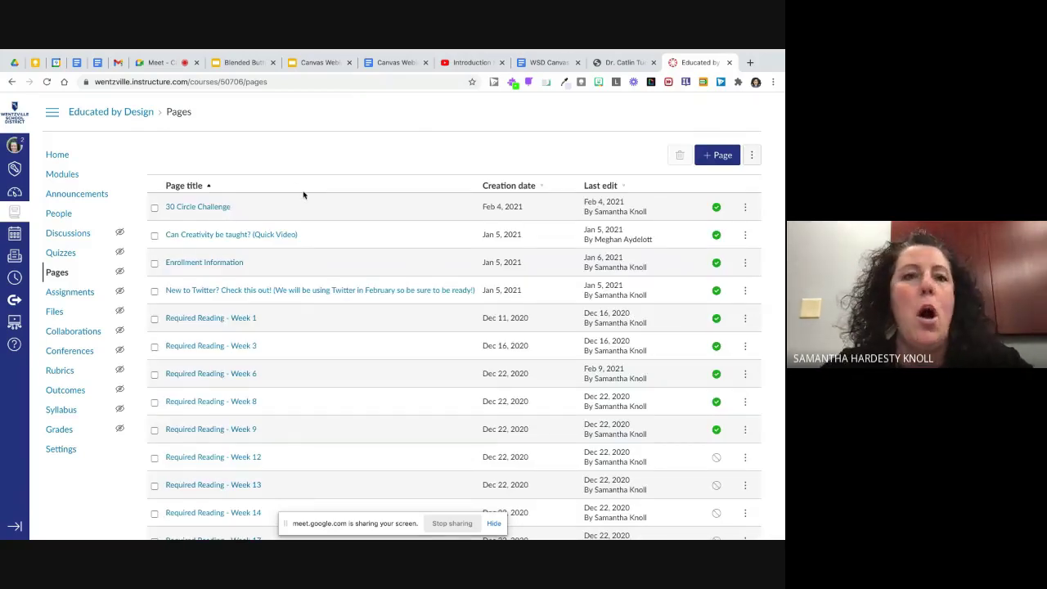
{"action": "scroll", "coordinate": [303, 195], "scroll_direction": "down", "scroll_amount": 1}
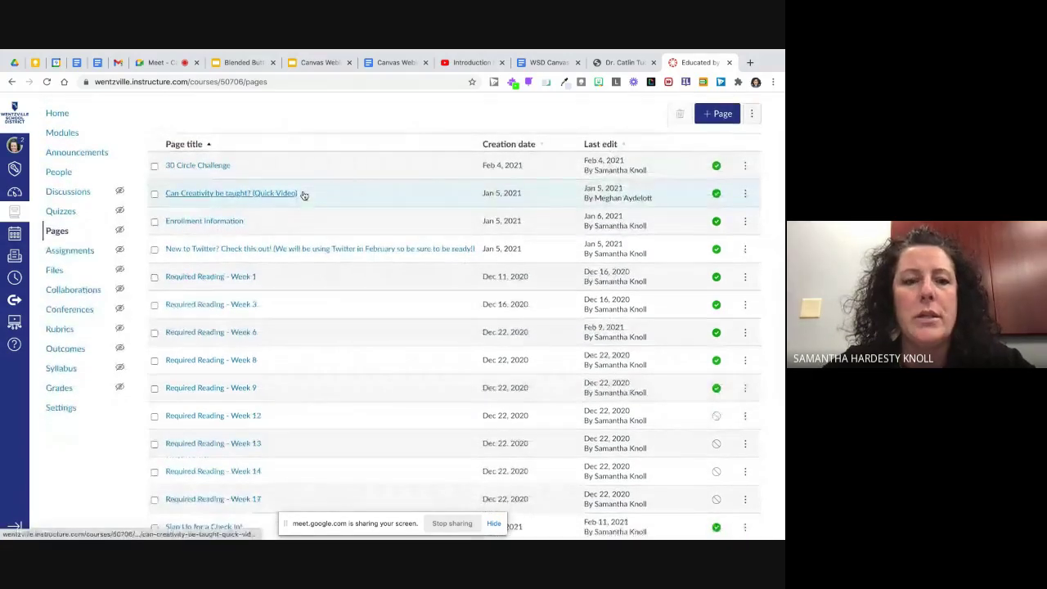
{"action": "scroll", "coordinate": [303, 195], "scroll_direction": "down", "scroll_amount": 1}
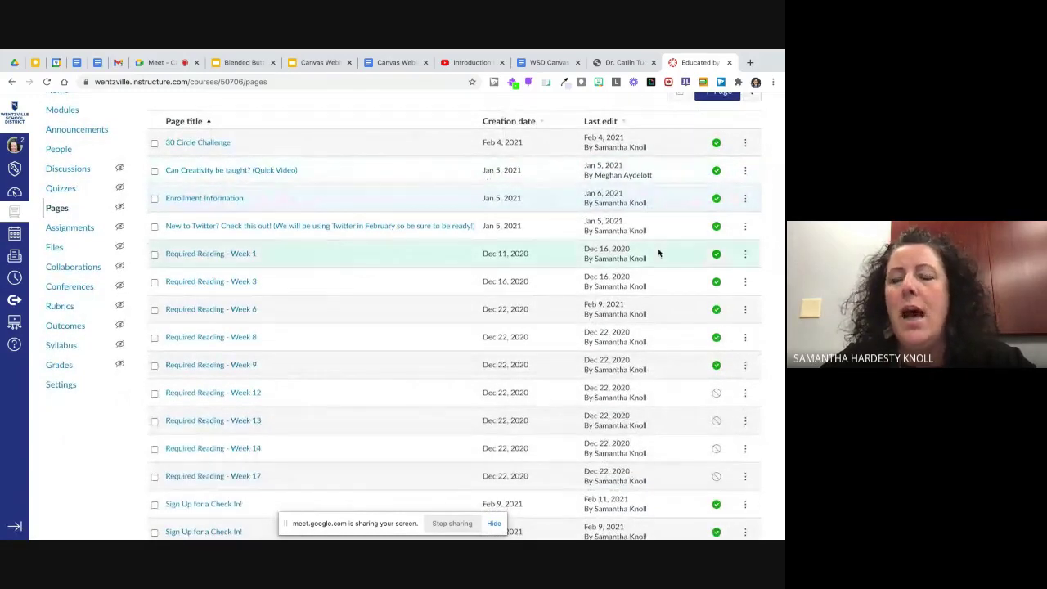
{"action": "scroll", "coordinate": [711, 131], "scroll_direction": "down", "scroll_amount": 1}
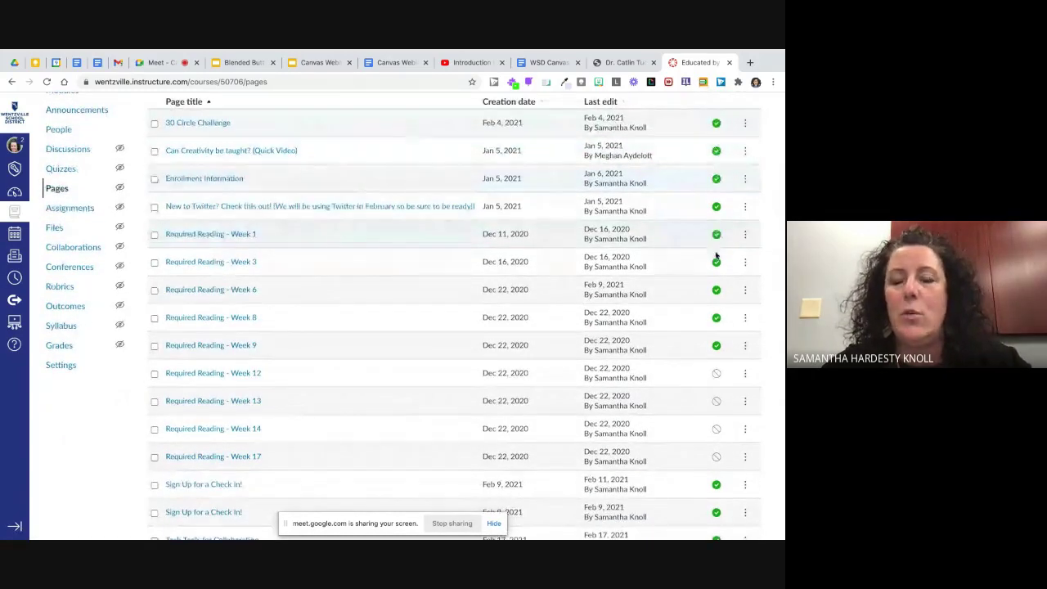
{"action": "scroll", "coordinate": [677, 285], "scroll_direction": "down", "scroll_amount": 3}
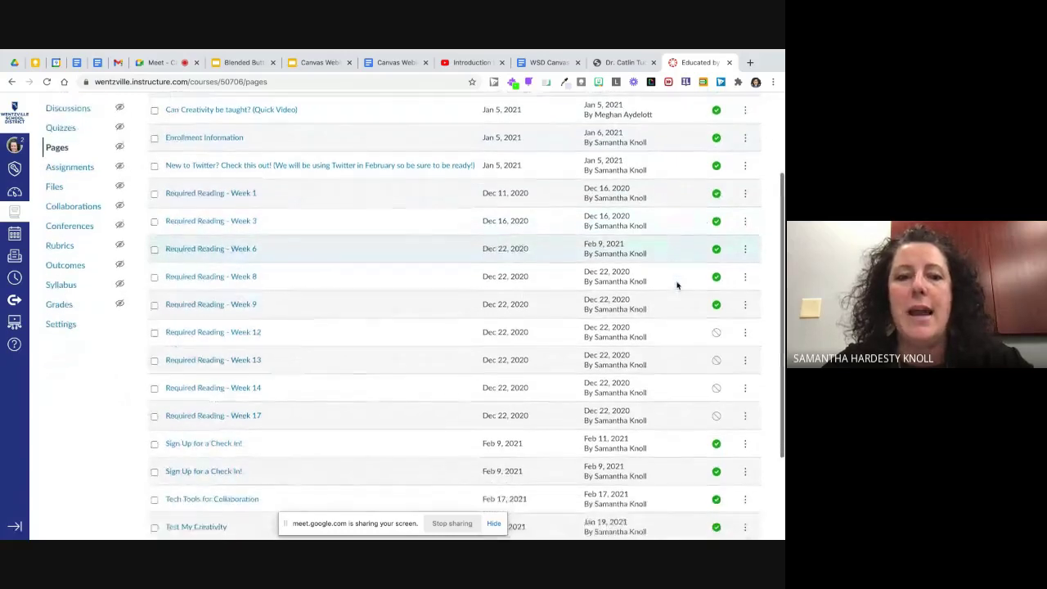
{"action": "scroll", "coordinate": [677, 285], "scroll_direction": "down", "scroll_amount": 3}
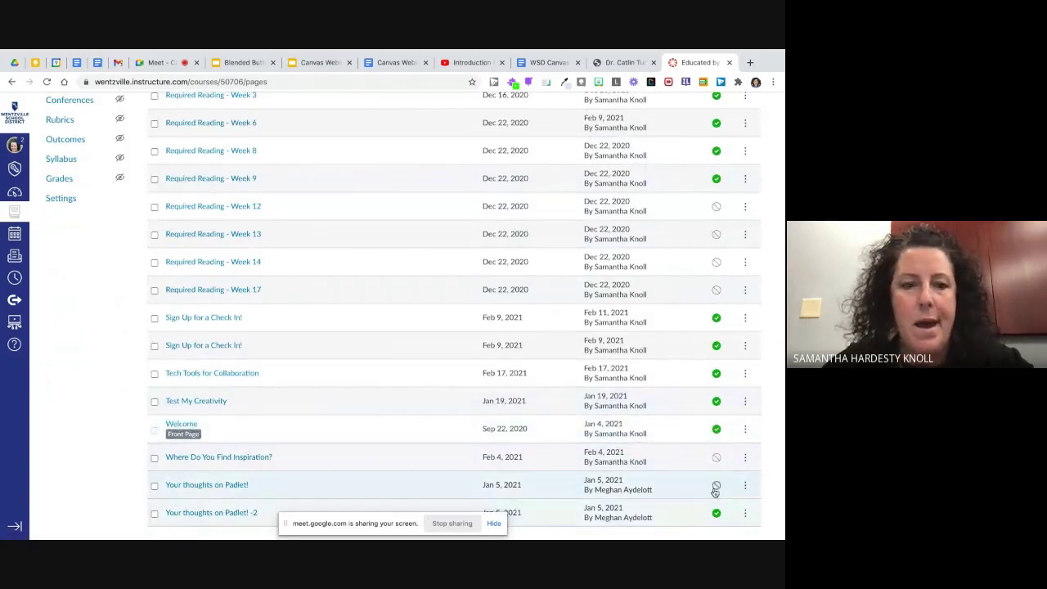
{"action": "scroll", "coordinate": [703, 489], "scroll_direction": "up", "scroll_amount": 1}
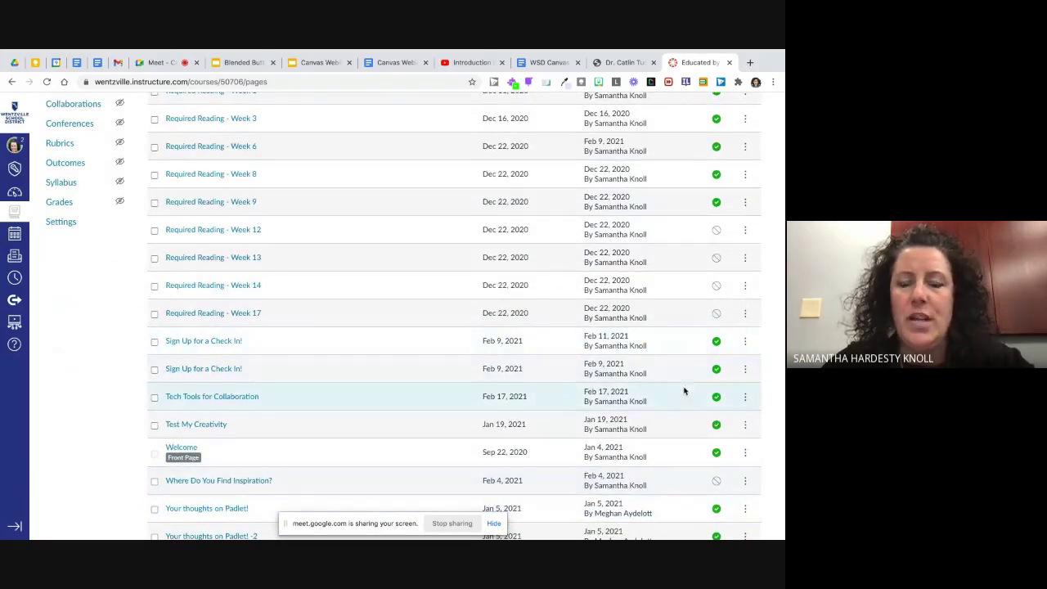
{"action": "left_click", "coordinate": [745, 398]}
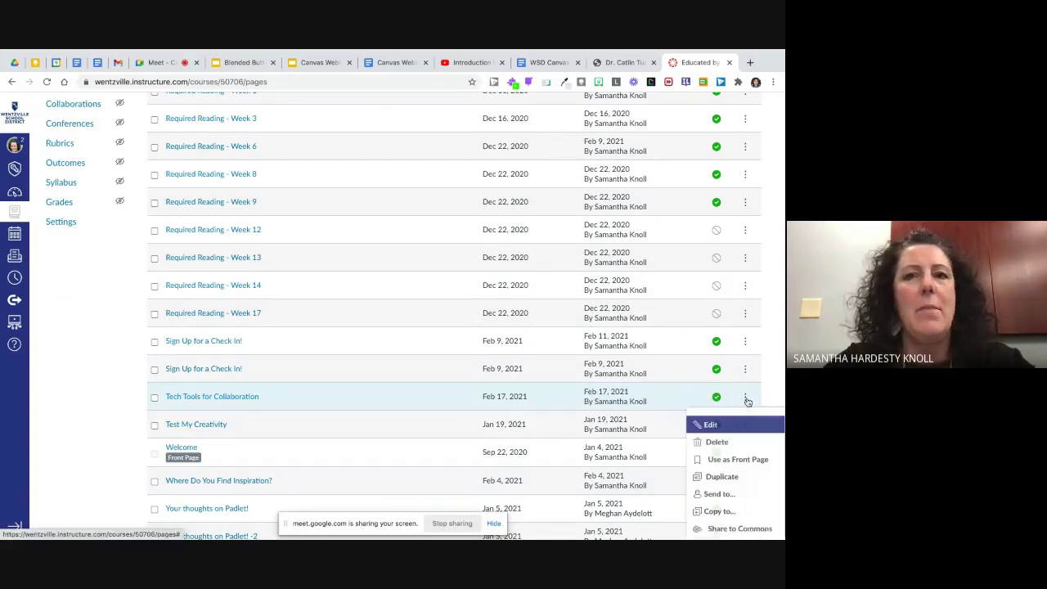
{"action": "scroll", "coordinate": [747, 401], "scroll_direction": "down", "scroll_amount": 1}
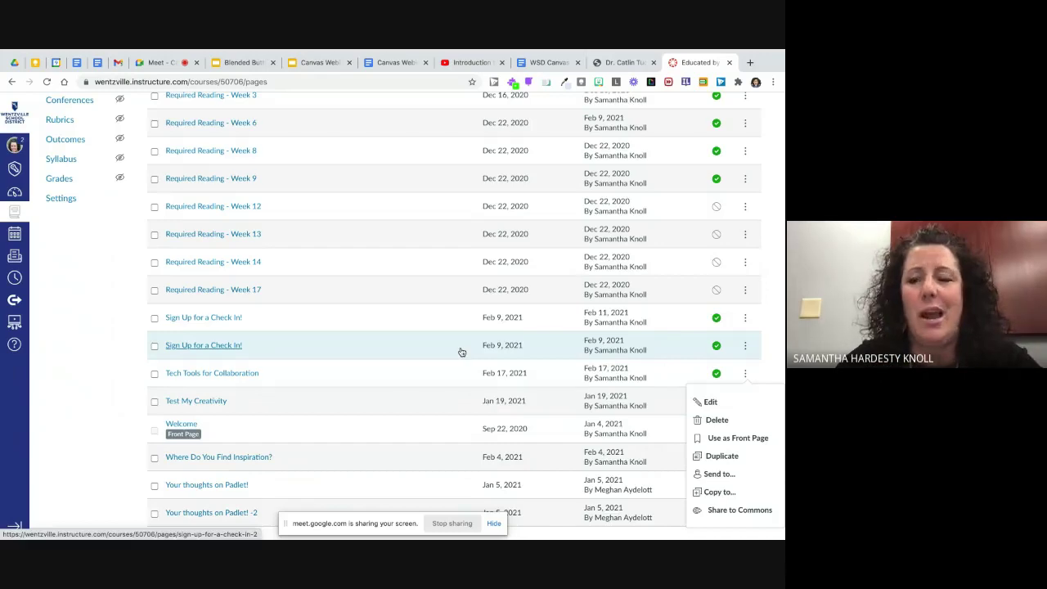
{"action": "scroll", "coordinate": [461, 352], "scroll_direction": "up", "scroll_amount": 1}
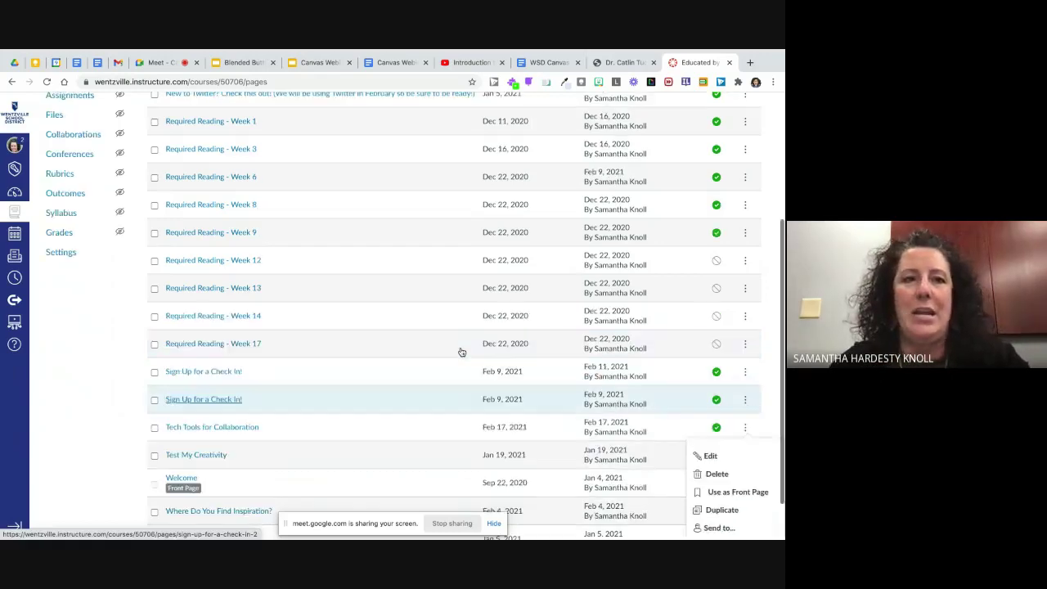
{"action": "scroll", "coordinate": [462, 351], "scroll_direction": "up", "scroll_amount": 4}
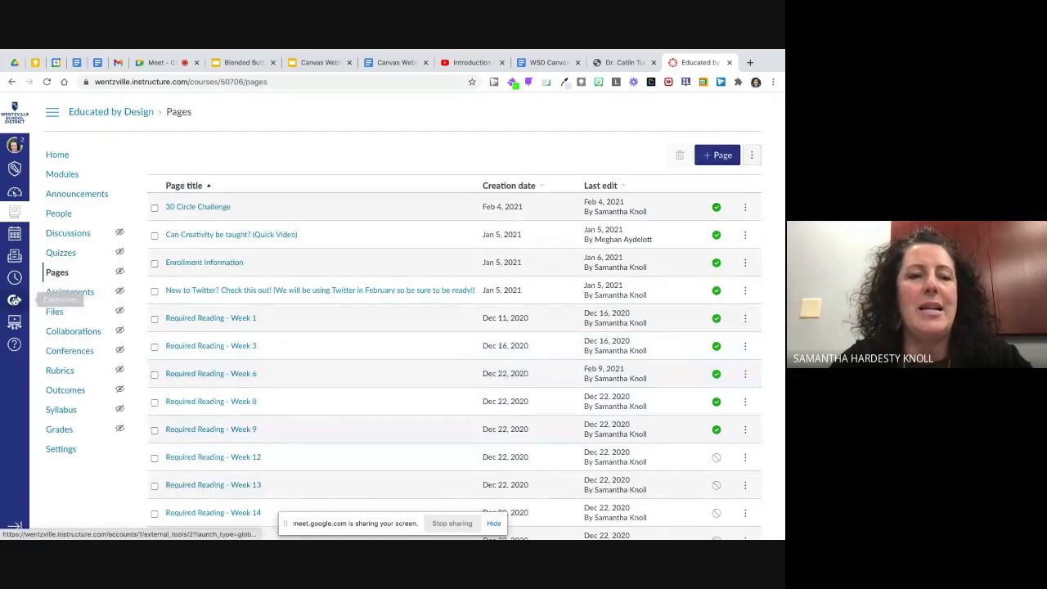
Step: Look at the WSD Course Template in Canvas Commons, then return to the search results
{"action": "left_click", "coordinate": [14, 299]}
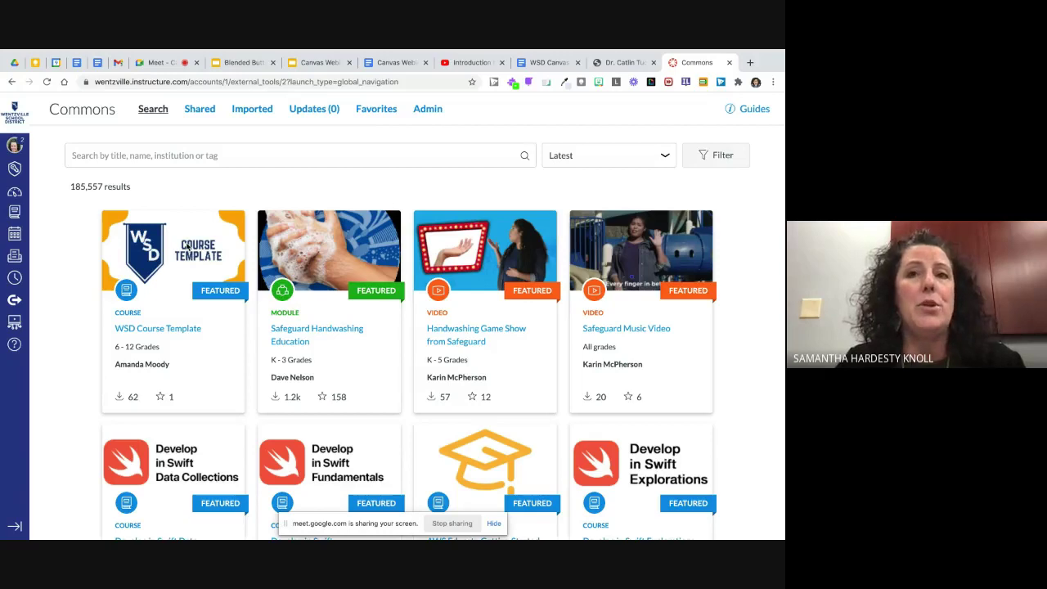
{"action": "left_click", "coordinate": [152, 330]}
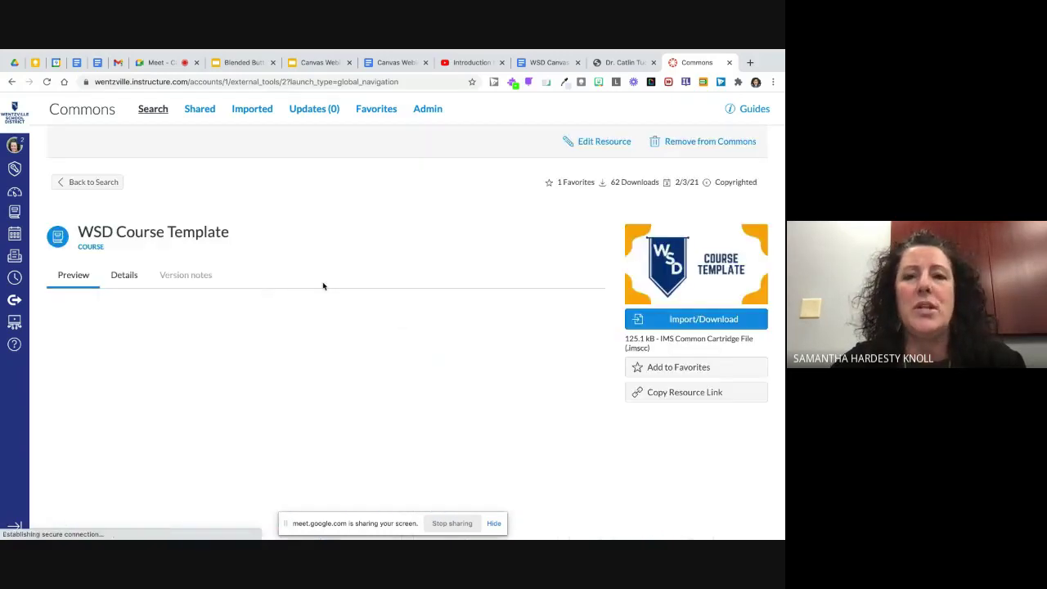
{"action": "scroll", "coordinate": [323, 286], "scroll_direction": "down", "scroll_amount": 2}
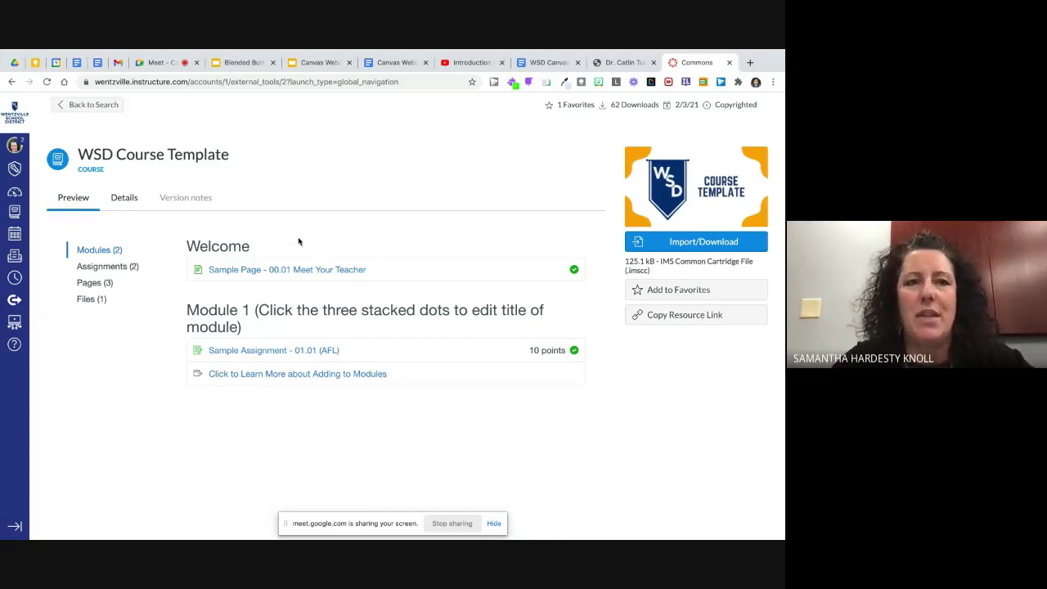
{"action": "left_click", "coordinate": [90, 104]}
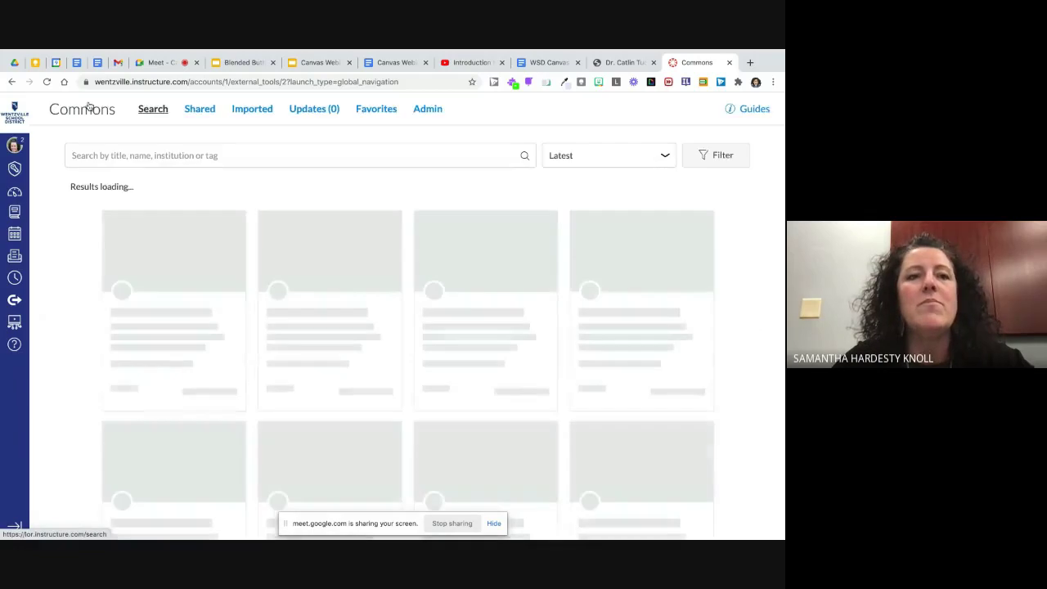
Step: Search Commons for the template author's name and scroll through the 52 results
{"action": "left_click", "coordinate": [139, 155]}
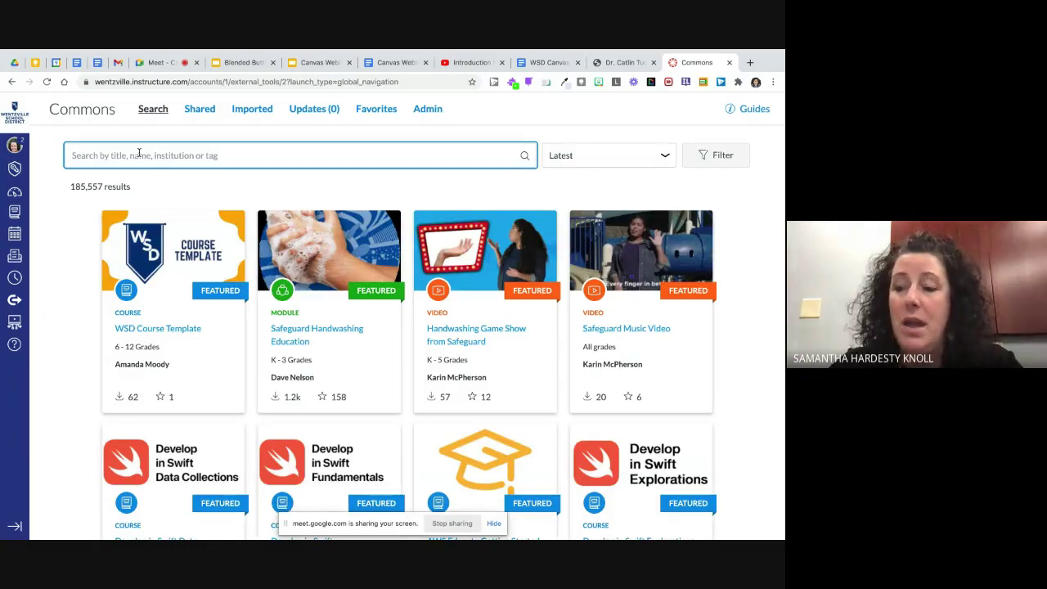
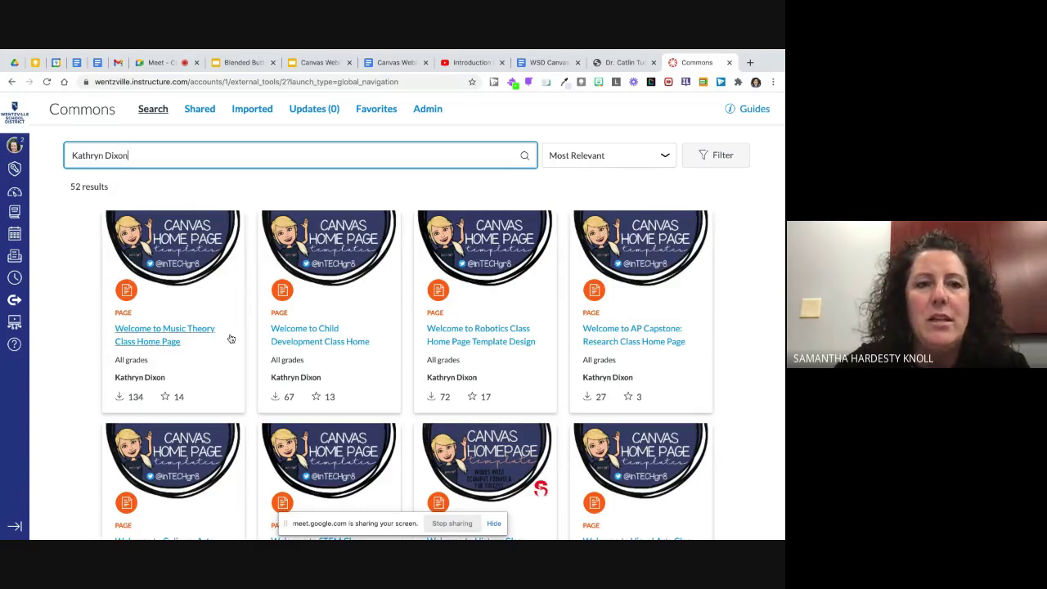
{"action": "scroll", "coordinate": [306, 339], "scroll_direction": "down", "scroll_amount": 1}
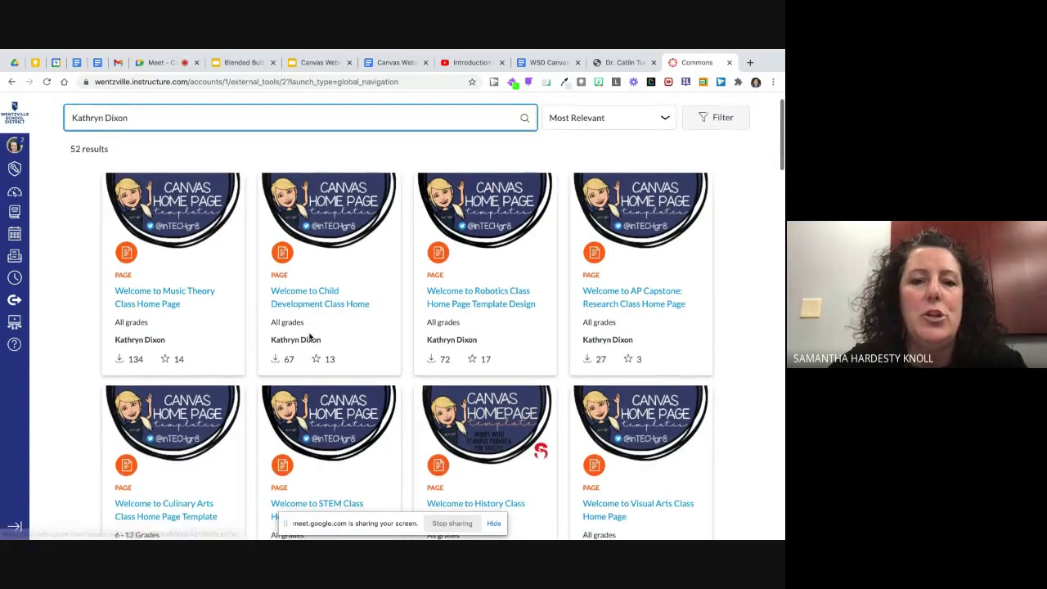
{"action": "scroll", "coordinate": [309, 335], "scroll_direction": "down", "scroll_amount": 3}
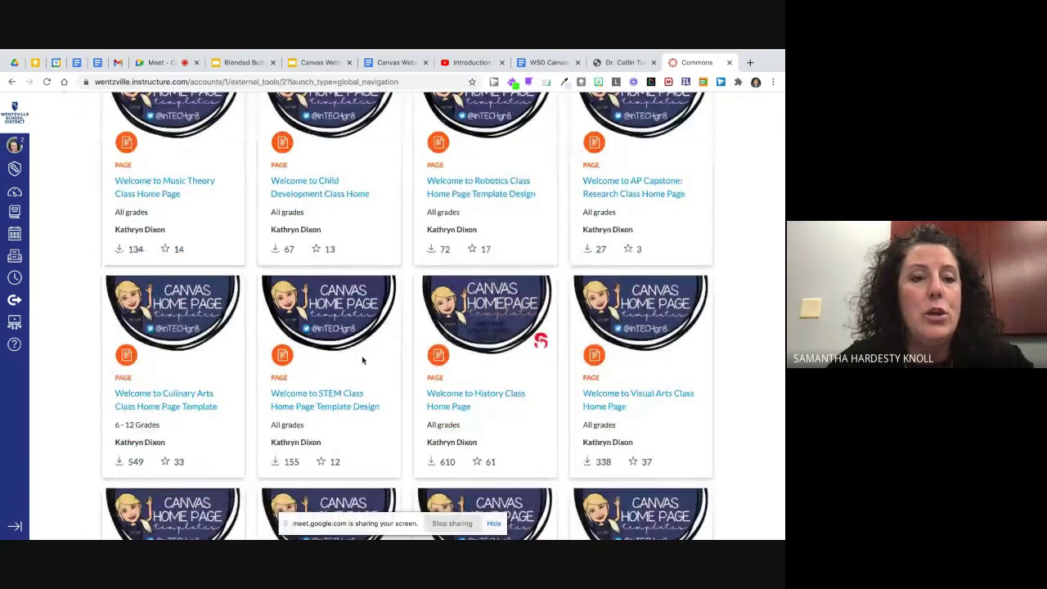
Step: Scroll through the Culinary Arts Class Home Page Template preview, then view the Blended Buttons slides
{"action": "left_click", "coordinate": [182, 394]}
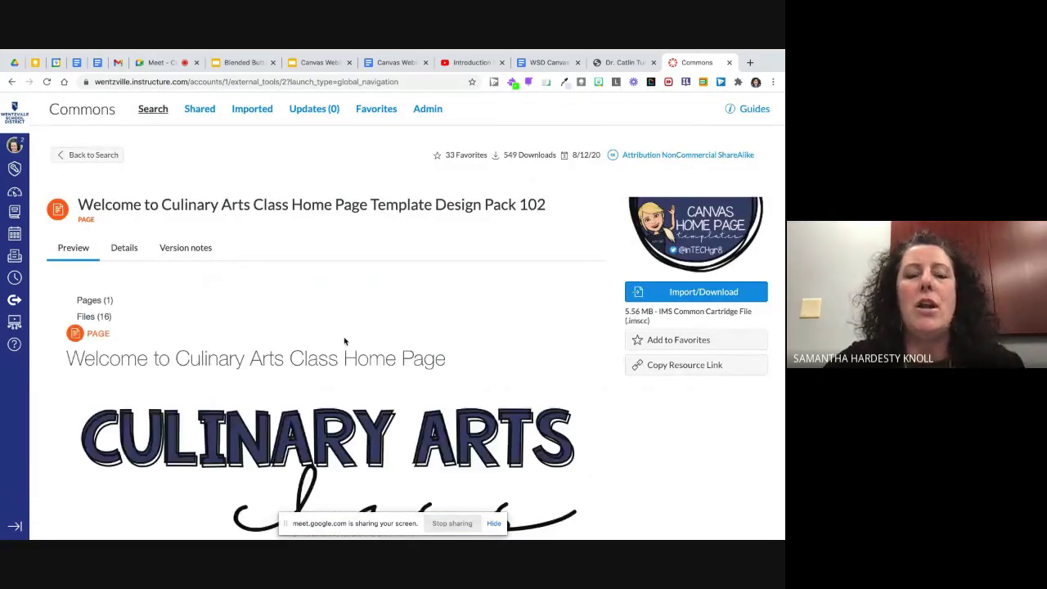
{"action": "scroll", "coordinate": [483, 340], "scroll_direction": "down", "scroll_amount": 3}
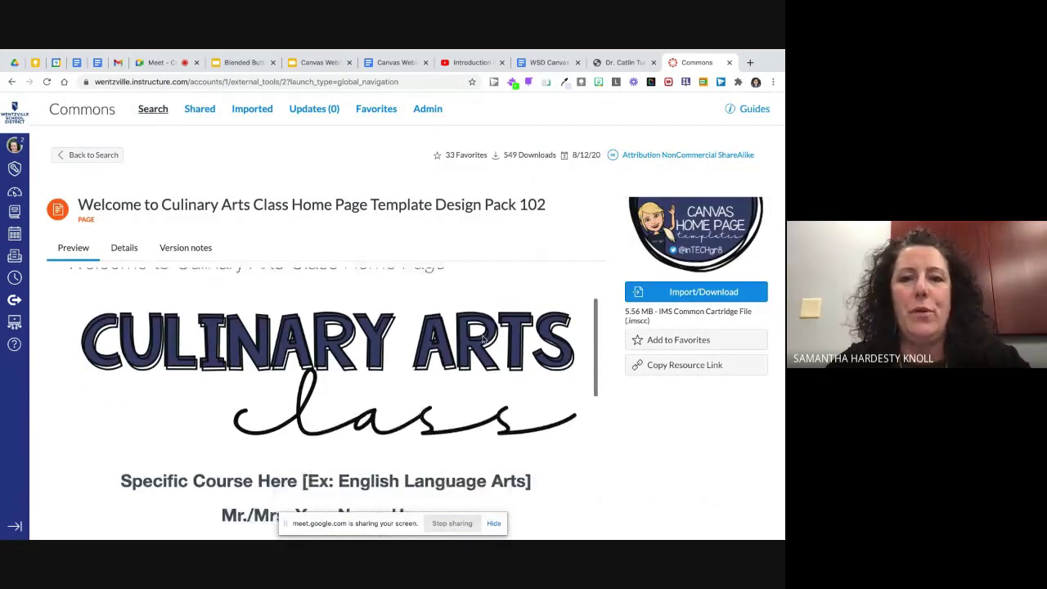
{"action": "scroll", "coordinate": [483, 339], "scroll_direction": "down", "scroll_amount": 3}
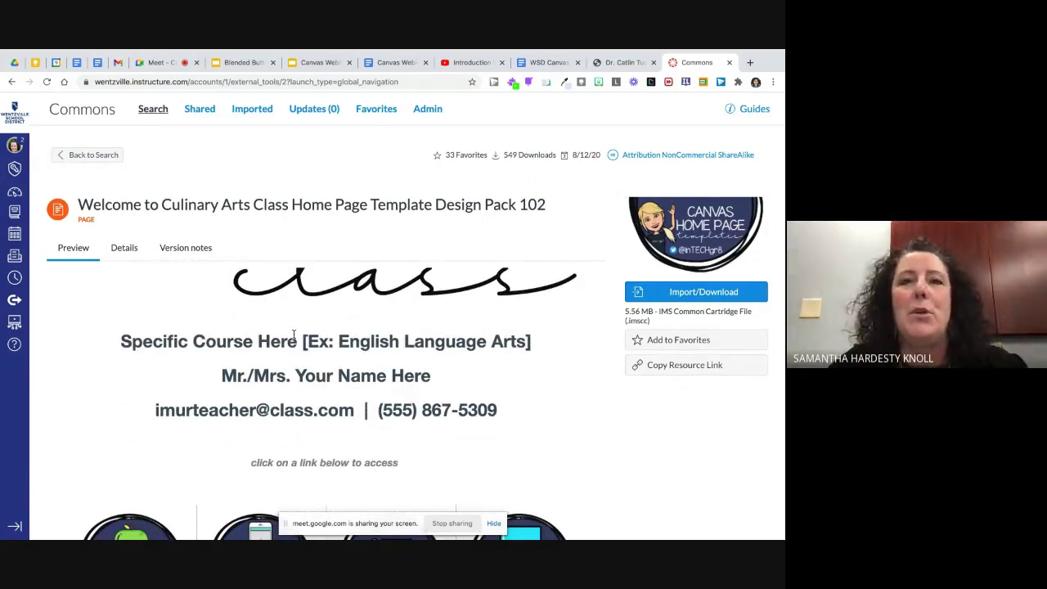
{"action": "scroll", "coordinate": [294, 333], "scroll_direction": "down", "scroll_amount": 1}
{"action": "scroll", "coordinate": [294, 334], "scroll_direction": "down", "scroll_amount": 1}
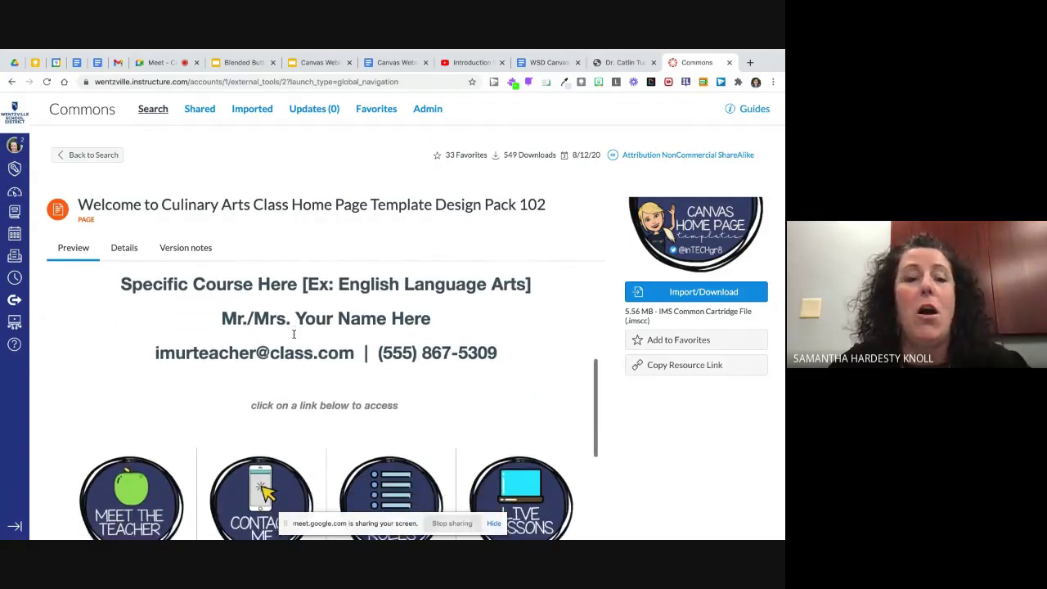
{"action": "scroll", "coordinate": [293, 333], "scroll_direction": "down", "scroll_amount": 5}
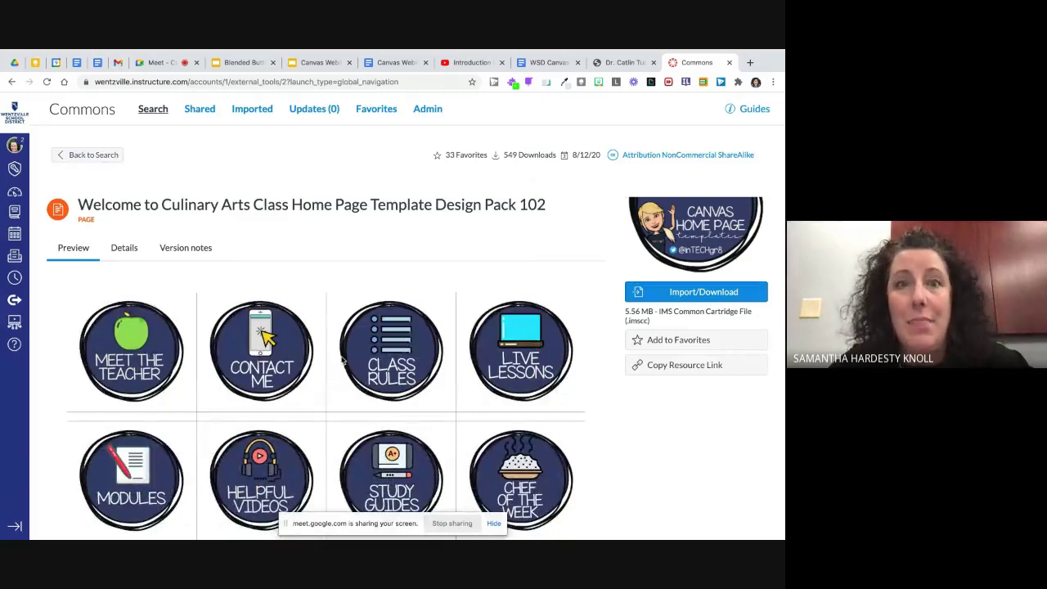
{"action": "scroll", "coordinate": [343, 360], "scroll_direction": "down", "scroll_amount": 2}
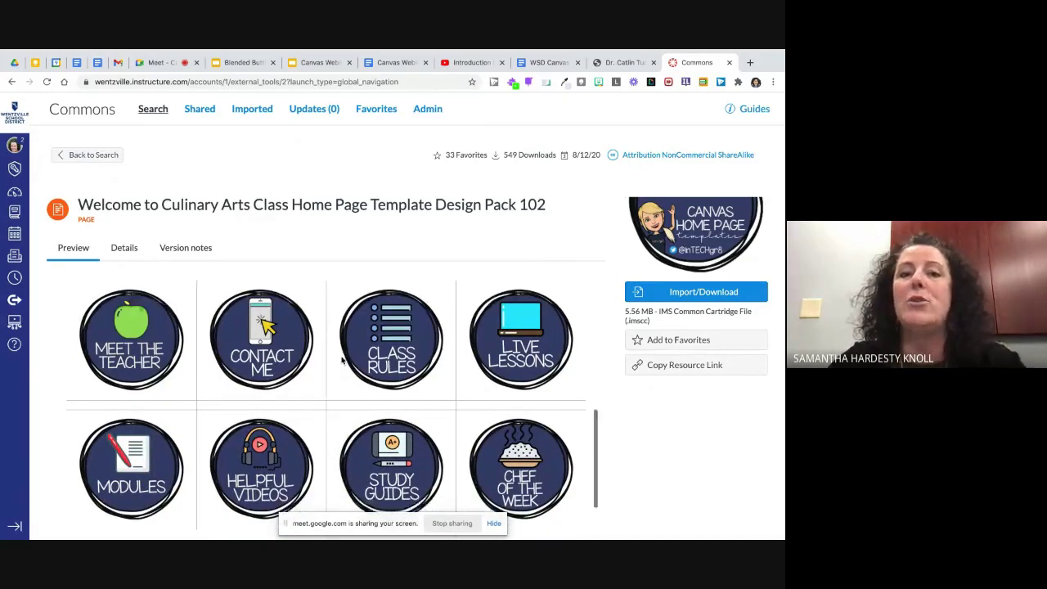
{"action": "scroll", "coordinate": [343, 361], "scroll_direction": "up", "scroll_amount": 3}
{"action": "scroll", "coordinate": [343, 360], "scroll_direction": "up", "scroll_amount": 9}
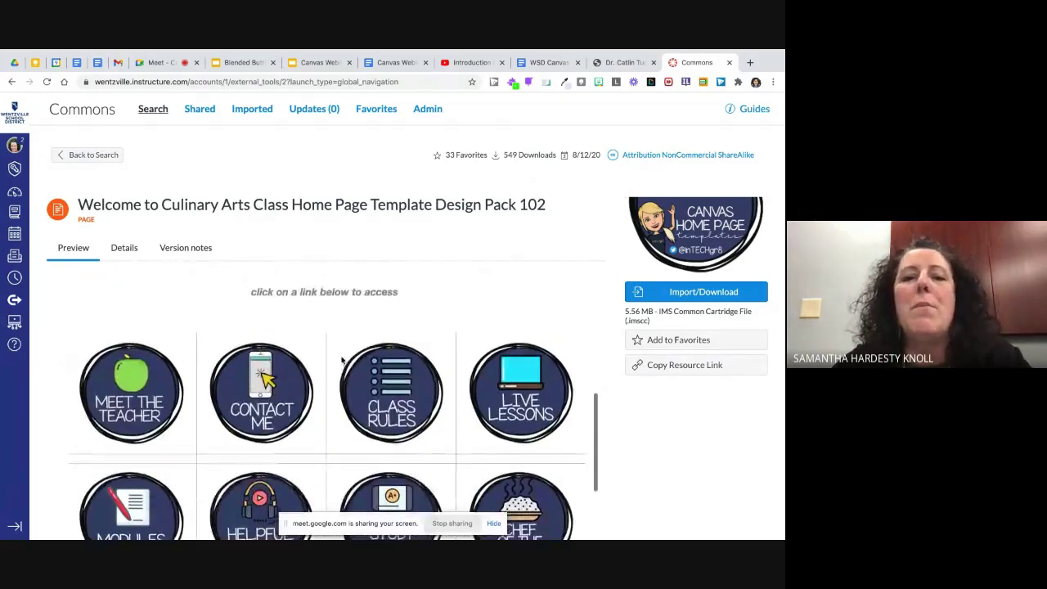
{"action": "scroll", "coordinate": [343, 360], "scroll_direction": "up", "scroll_amount": 2}
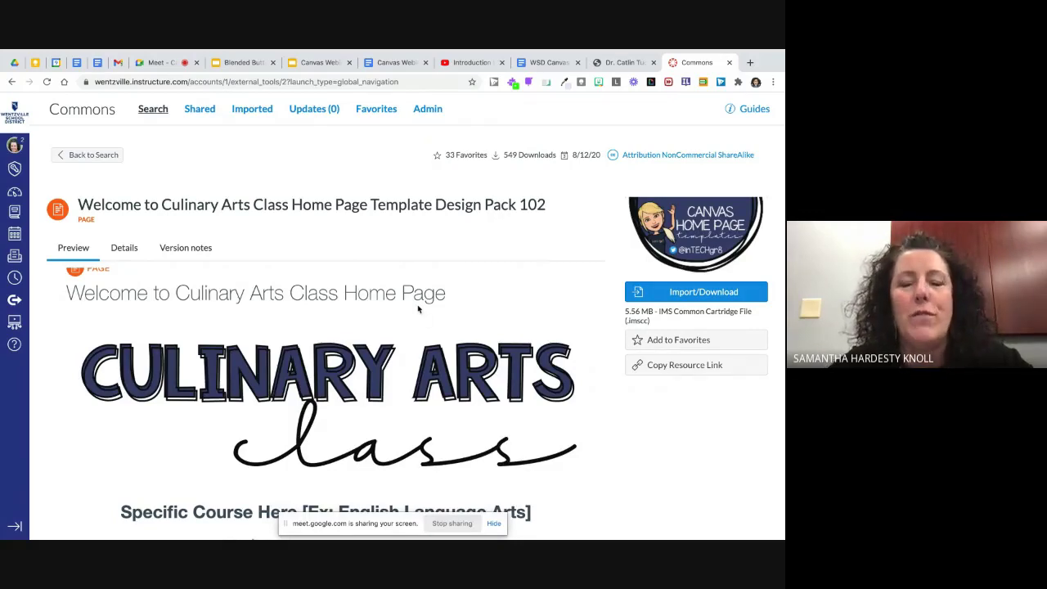
{"action": "scroll", "coordinate": [418, 308], "scroll_direction": "up", "scroll_amount": 2}
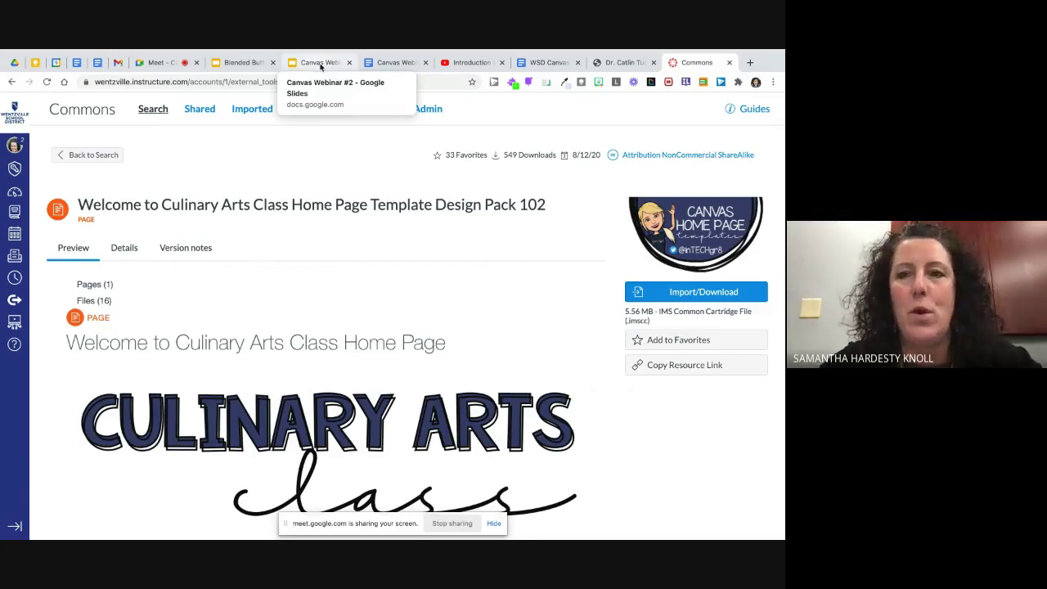
{"action": "left_click", "coordinate": [243, 63]}
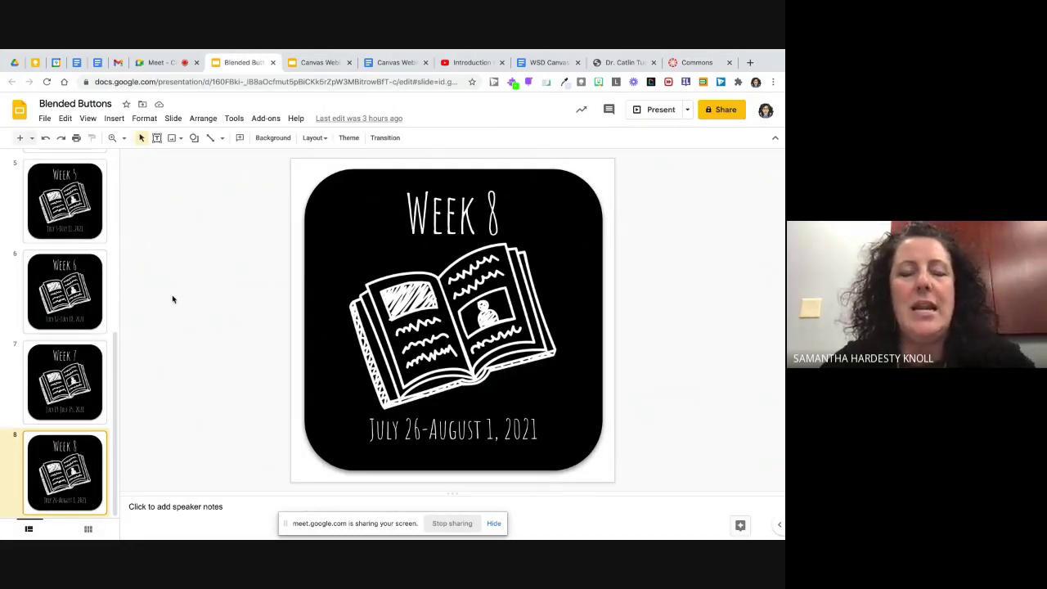
{"action": "scroll", "coordinate": [72, 268], "scroll_direction": "up", "scroll_amount": 5}
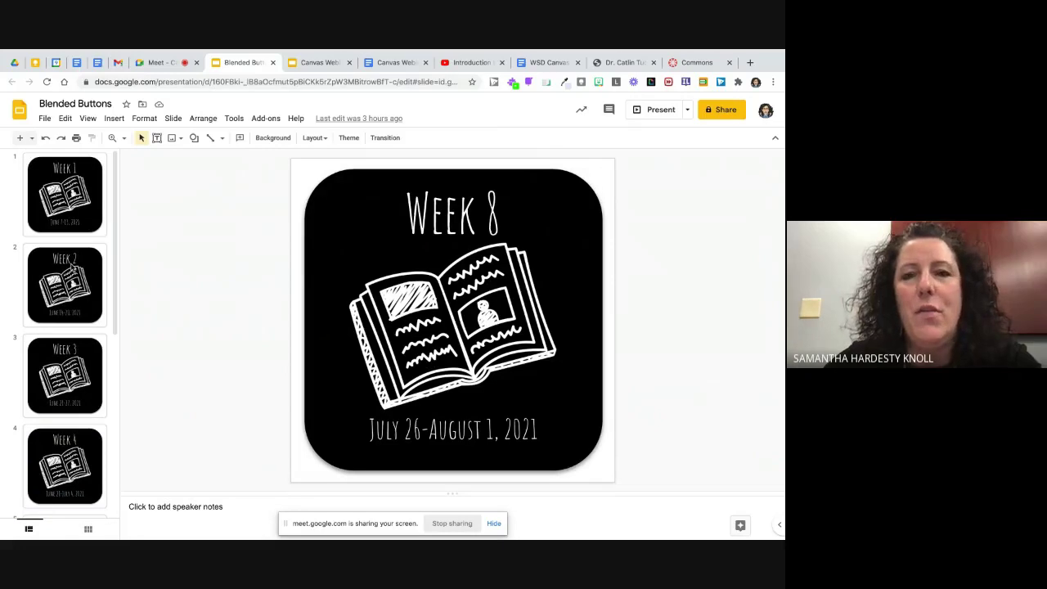